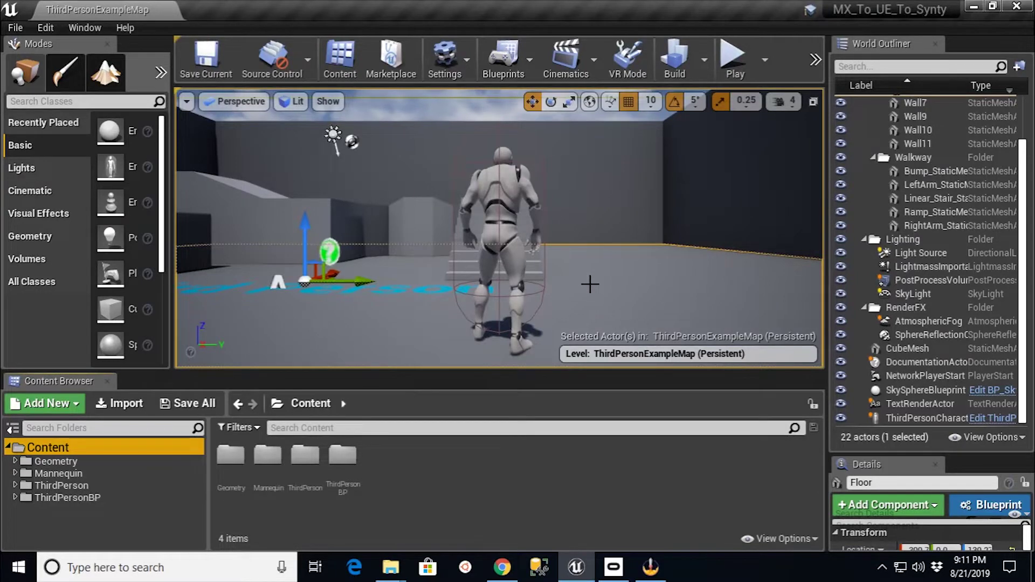
# Bring up the Synty store page for POLYGON - Fantasy Characters Pack ($12.99) and scroll its character list.
pyautogui.click(628, 273)
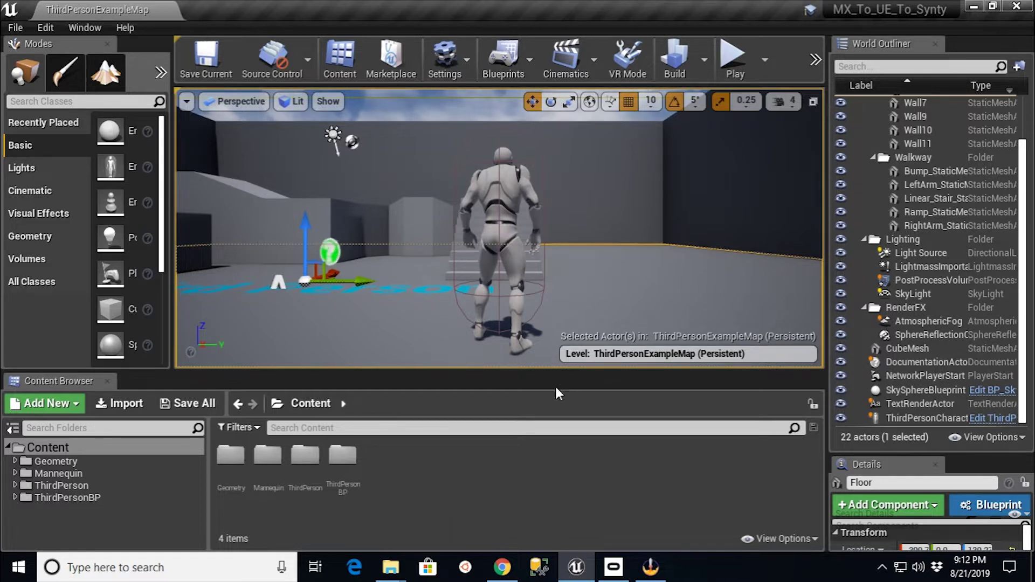
pyautogui.click(502, 567)
pyautogui.click(268, 16)
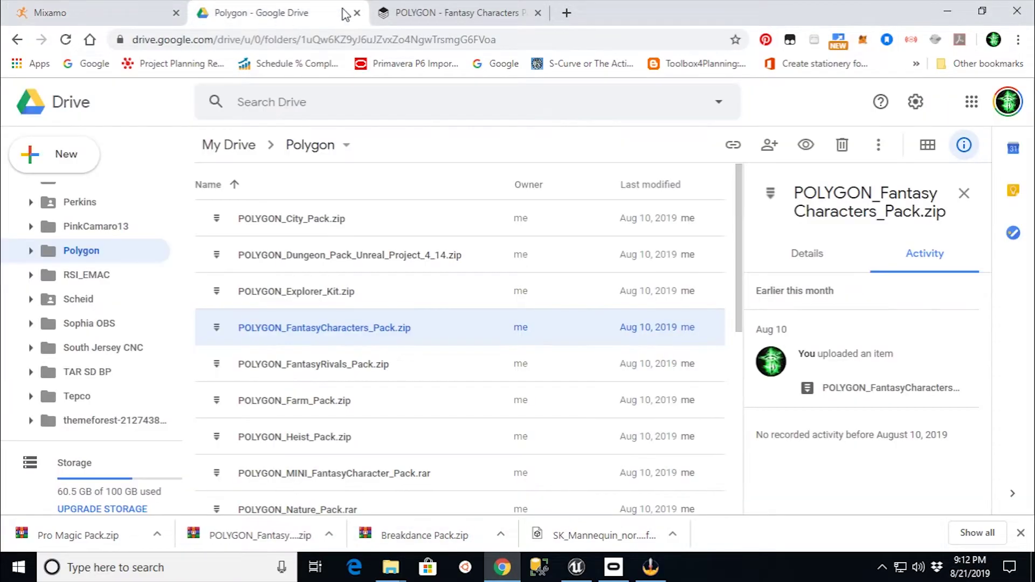
pyautogui.click(453, 13)
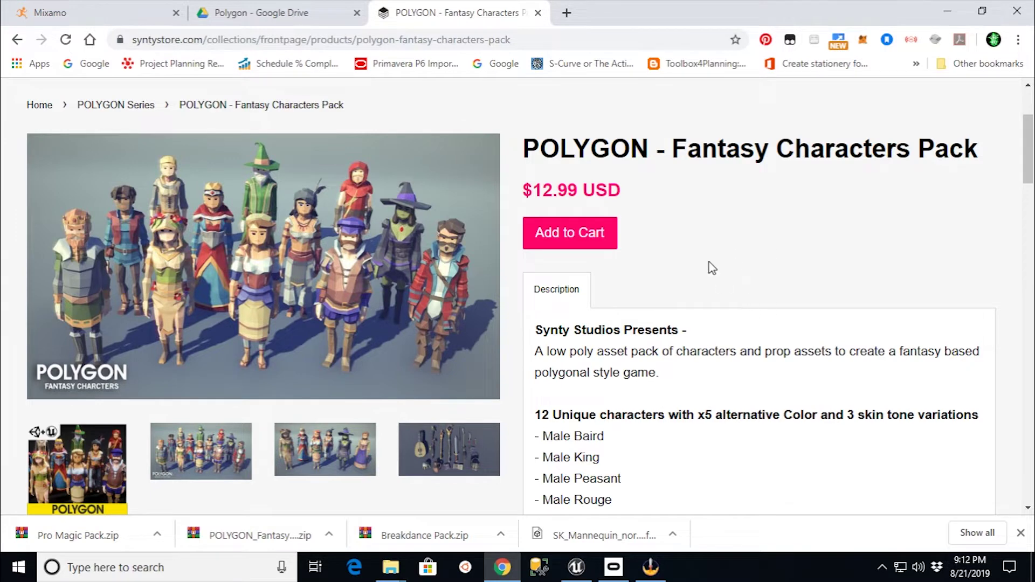
pyautogui.scroll(-4, 712, 267)
pyautogui.scroll(3, 730, 289)
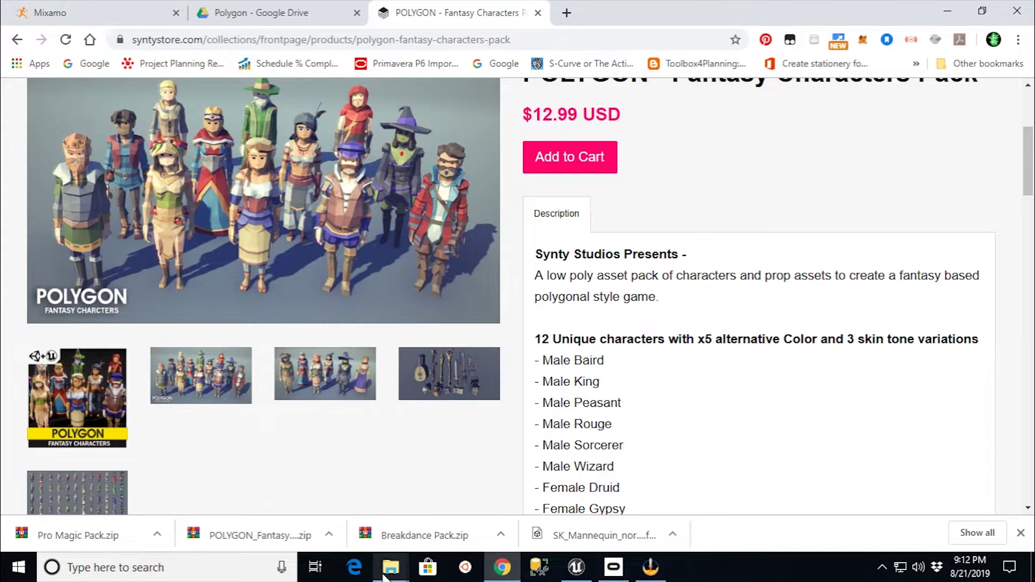
# Open the downloaded pack's Source_Files Characters folder of FBX files in File Explorer.
pyautogui.moveTo(391, 567)
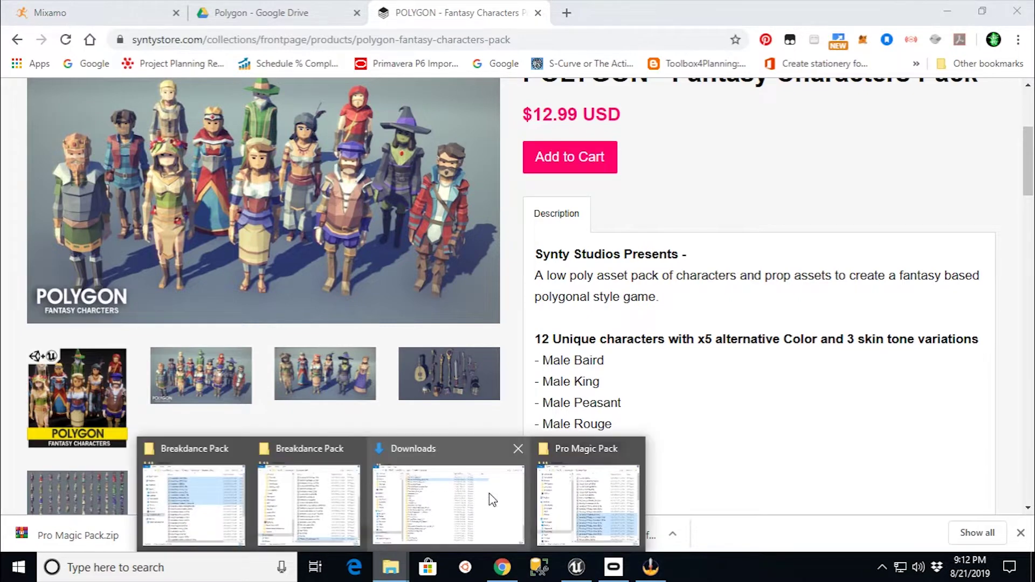
pyautogui.click(440, 465)
pyautogui.doubleClick(324, 113)
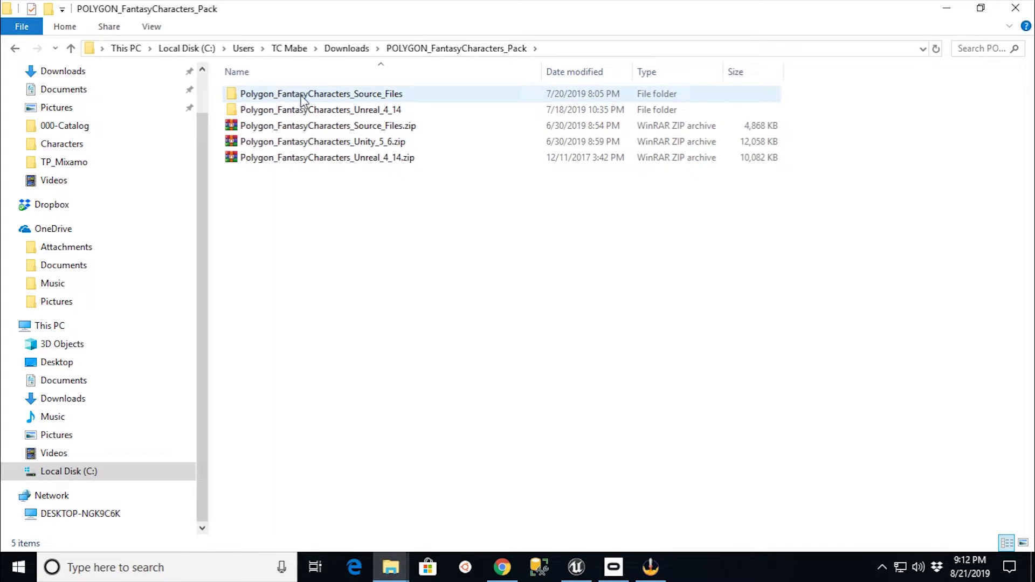
pyautogui.doubleClick(303, 97)
pyautogui.doubleClick(281, 97)
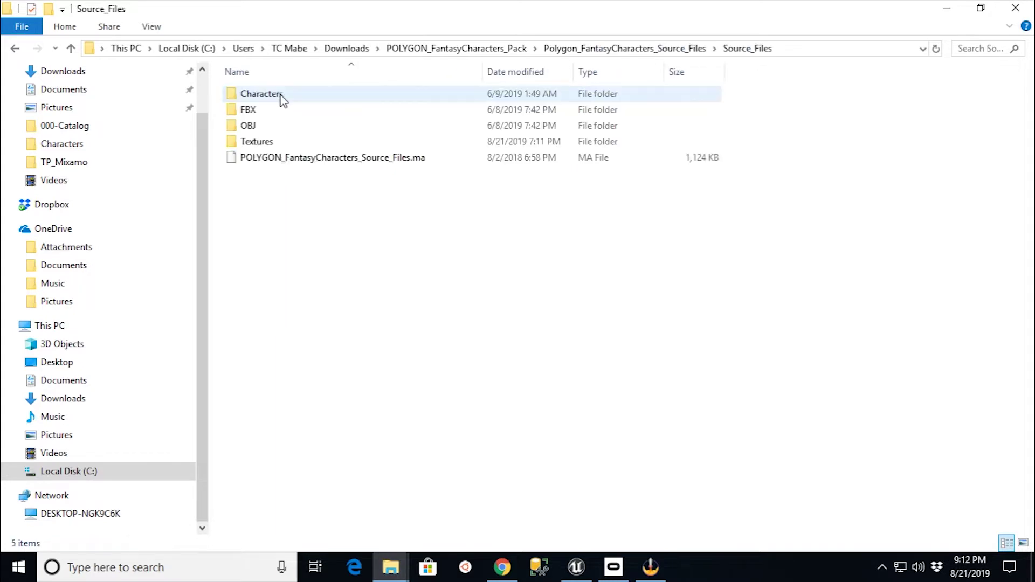
pyautogui.doubleClick(271, 97)
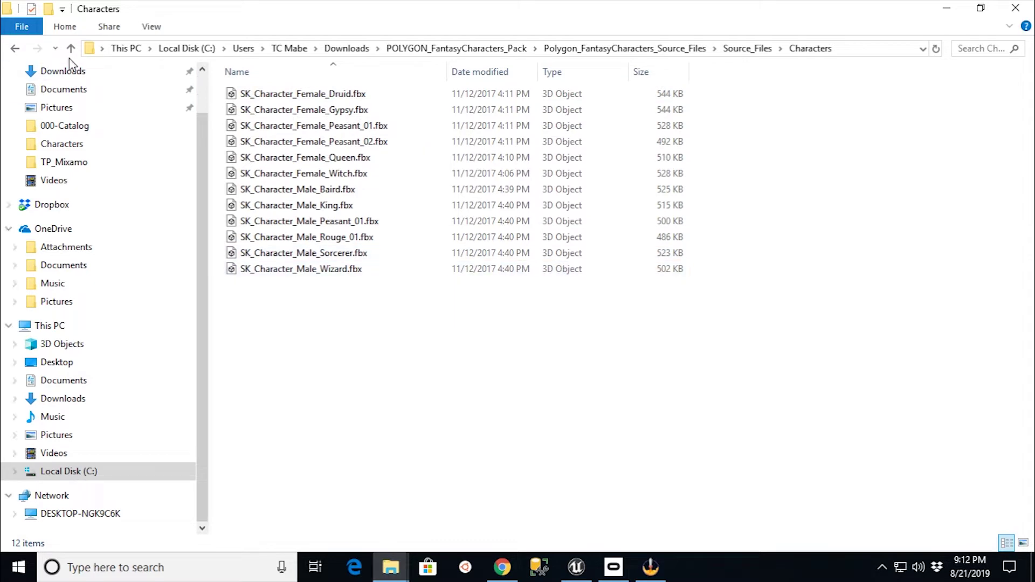
# Browse Polygon_FantasyCharacters_Unreal_4_14 > Content > PolygonFantasyCharacters > Characters, widening the name column.
pyautogui.click(12, 52)
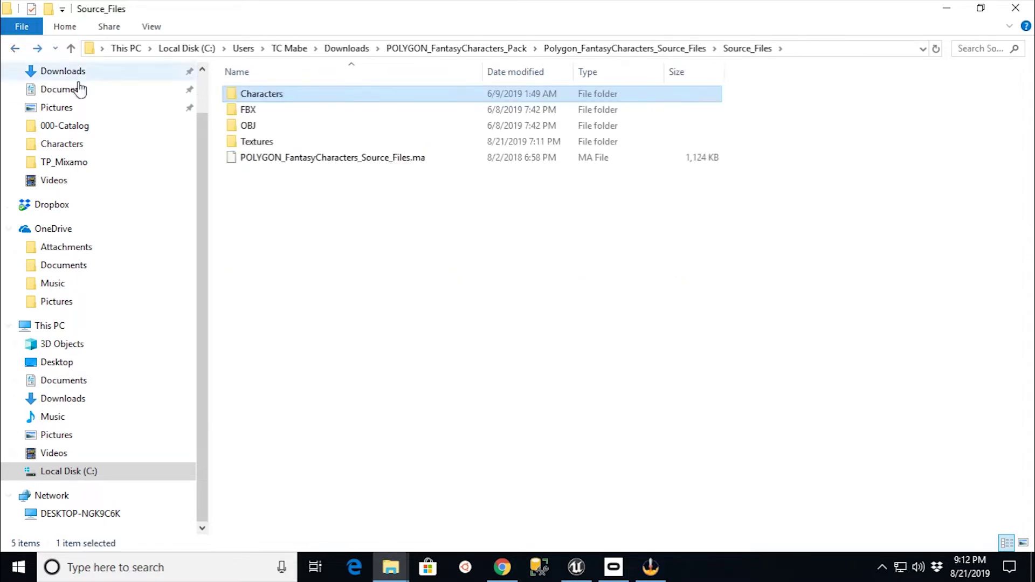
pyautogui.click(14, 48)
pyautogui.click(14, 48)
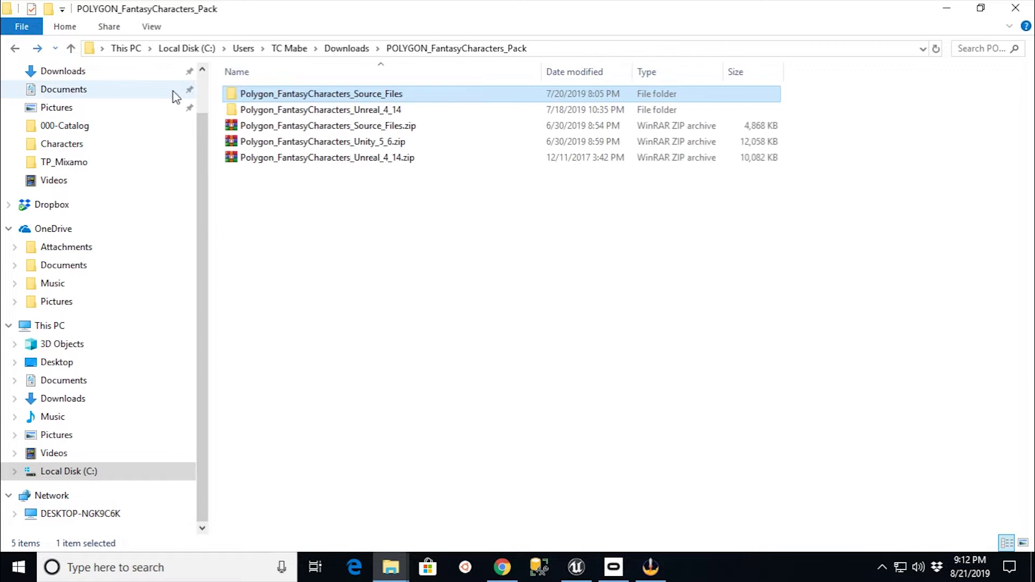
pyautogui.doubleClick(313, 111)
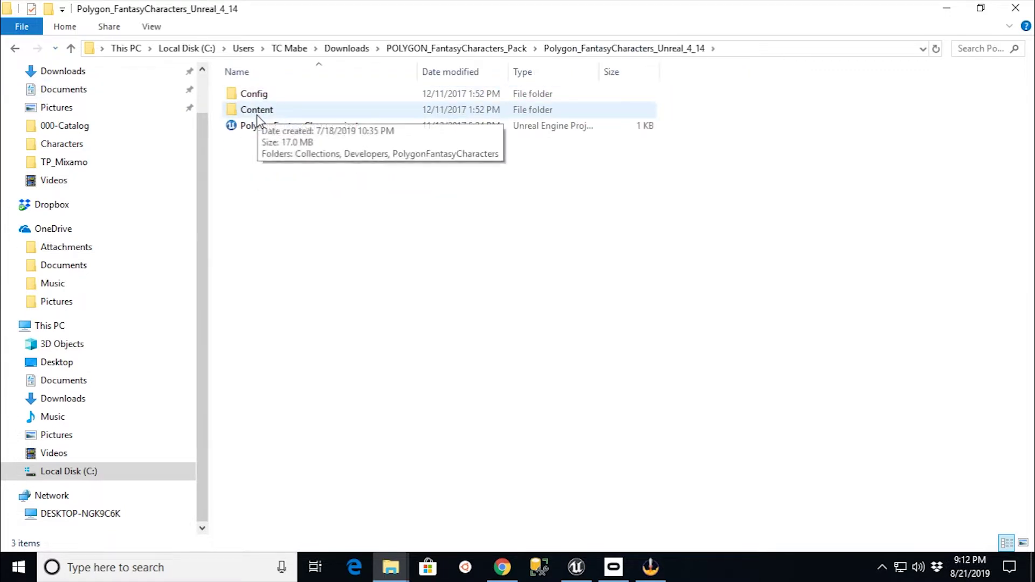
pyautogui.click(258, 110)
pyautogui.doubleClick(257, 112)
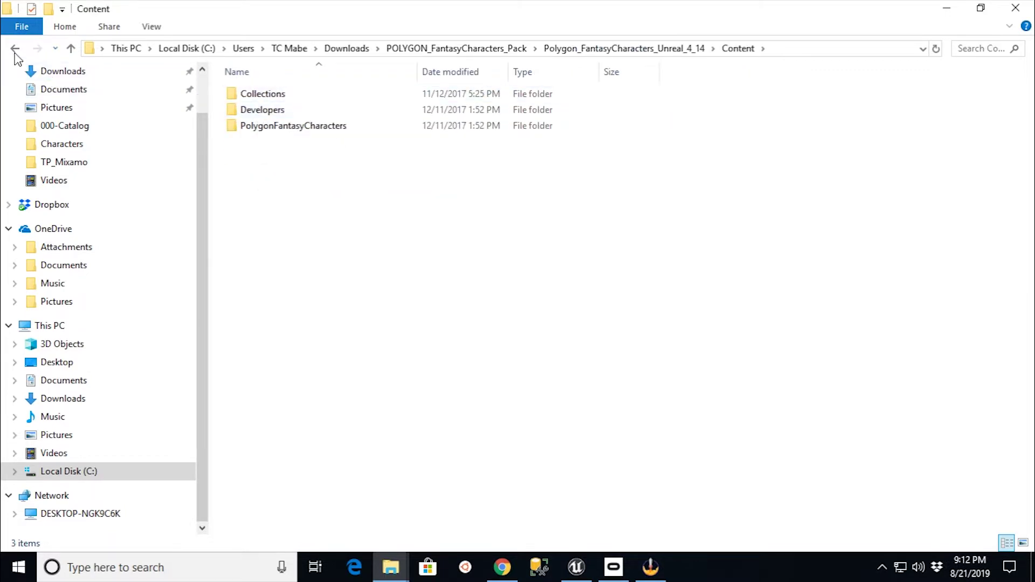
pyautogui.doubleClick(268, 128)
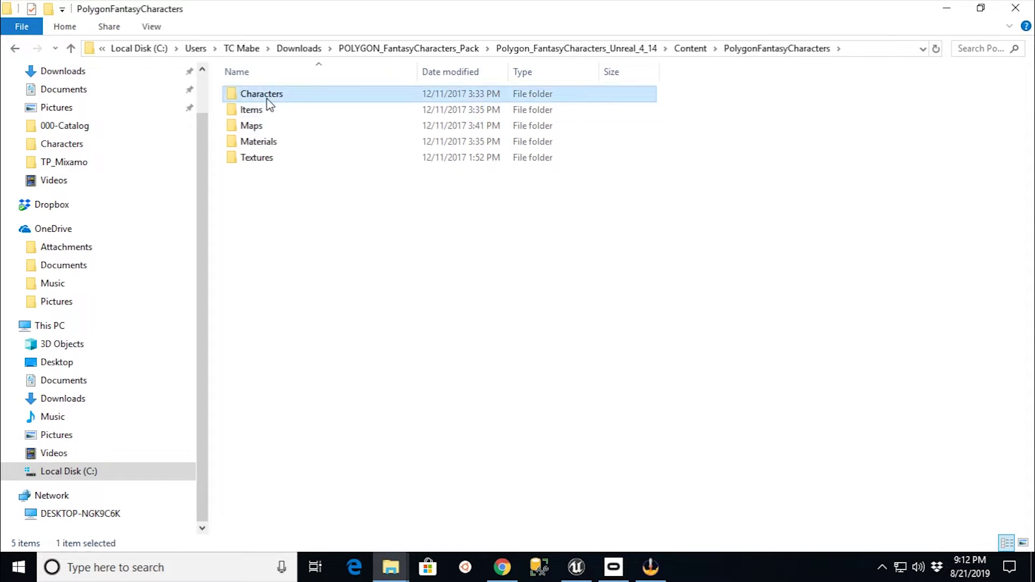
pyautogui.doubleClick(267, 101)
pyautogui.moveTo(418, 72); pyautogui.dragTo(536, 71)
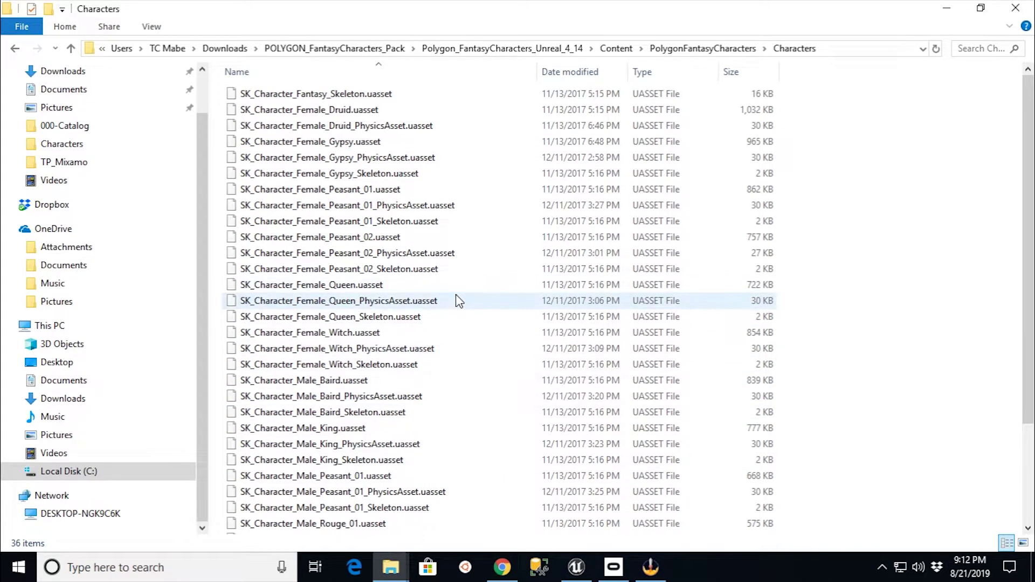
pyautogui.scroll(-3, 455, 310)
pyautogui.scroll(3, 450, 324)
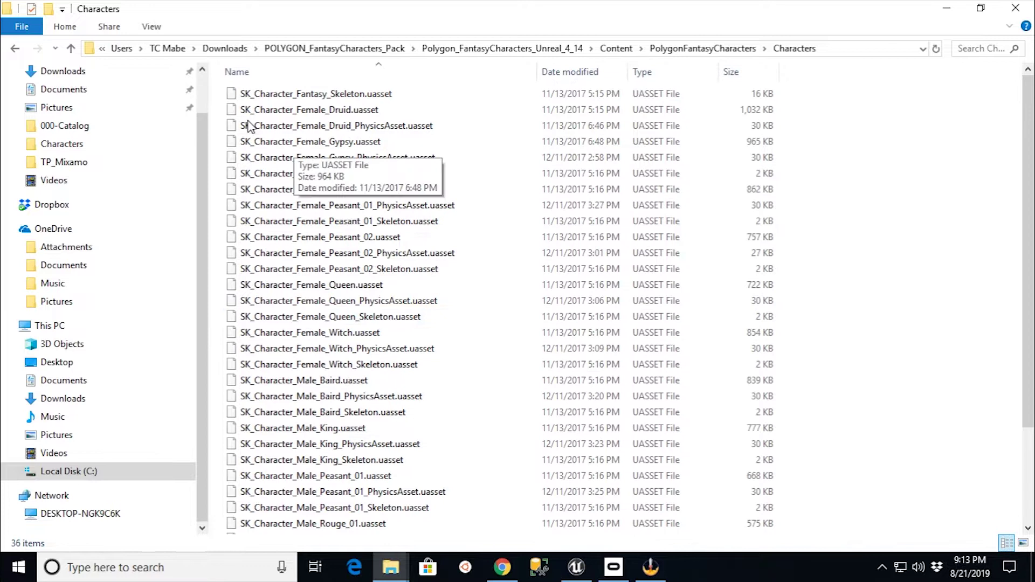
# Navigate back to the pack's Source_Files folder, then return to the Unreal editor.
pyautogui.click(16, 50)
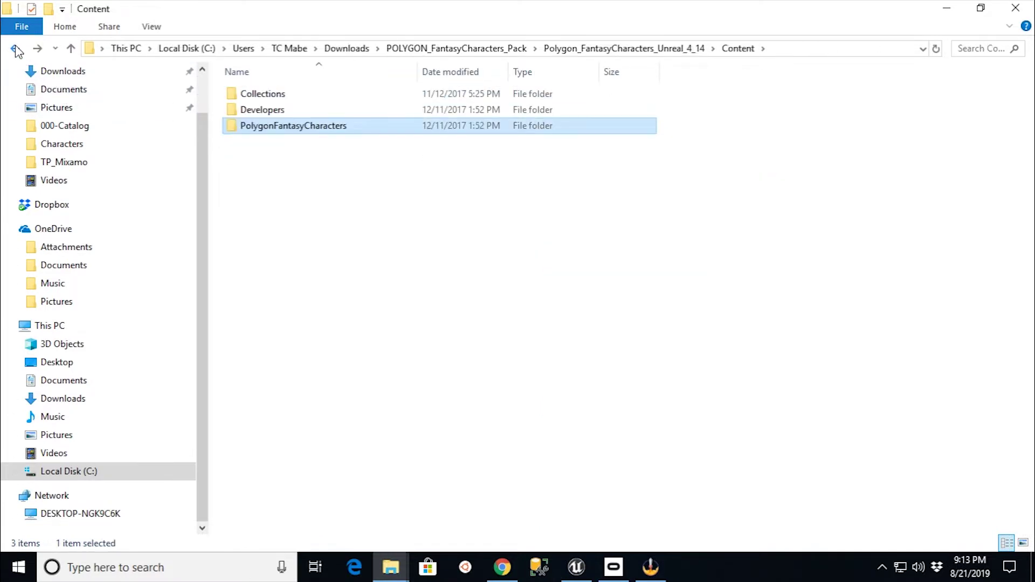
pyautogui.click(15, 49)
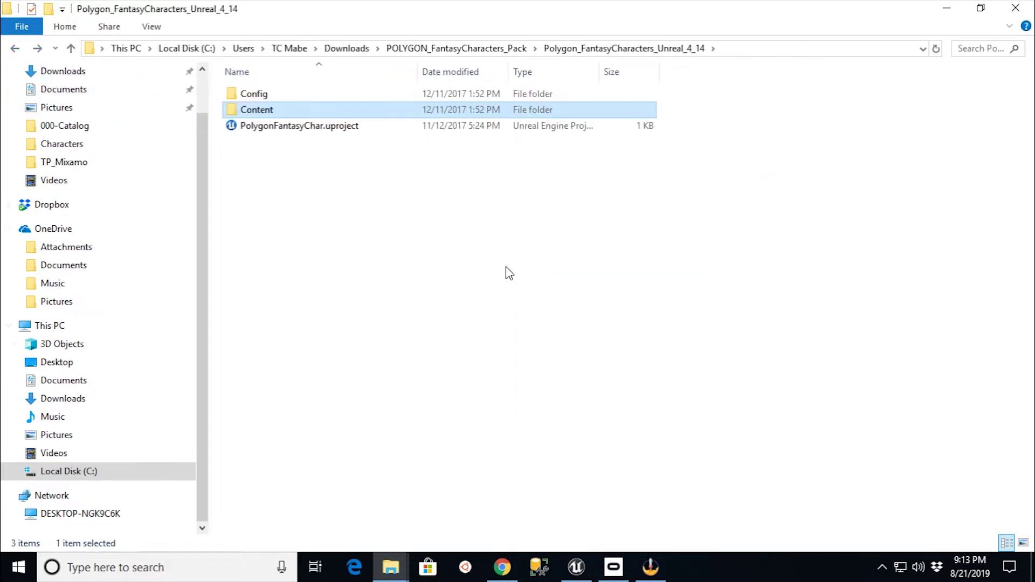
pyautogui.click(15, 48)
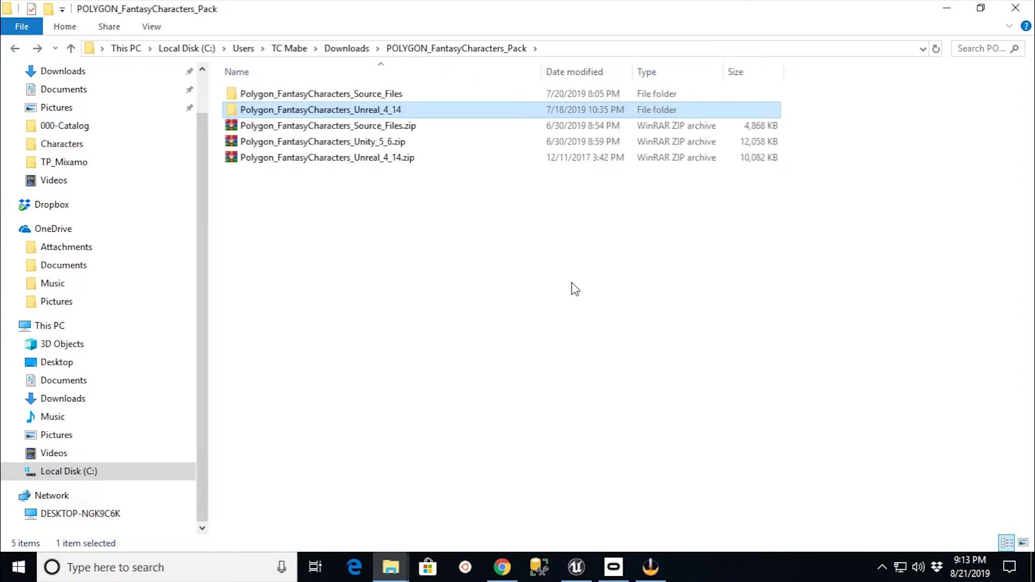
pyautogui.click(14, 47)
pyautogui.scroll(-3, 458, 333)
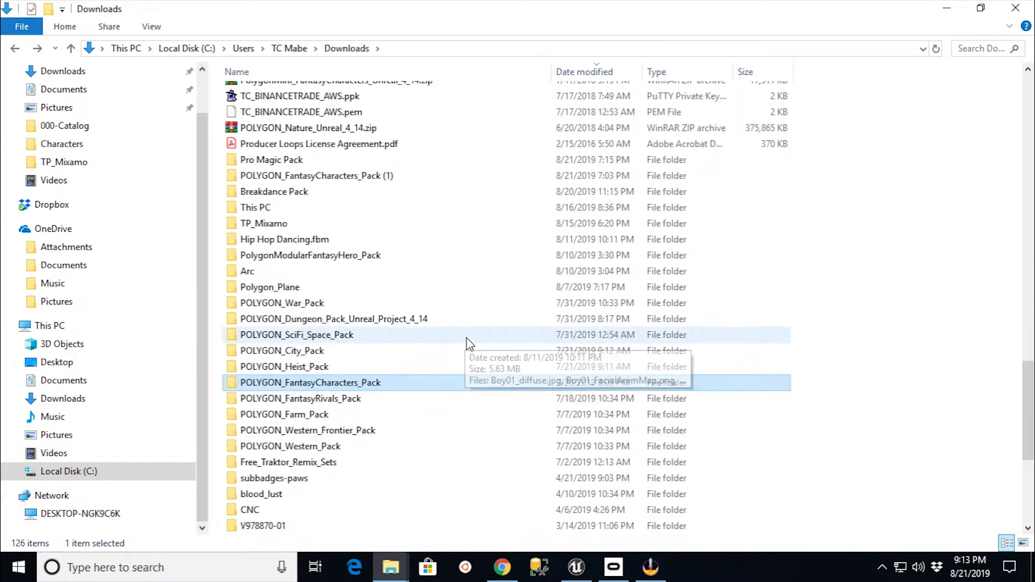
pyautogui.doubleClick(300, 384)
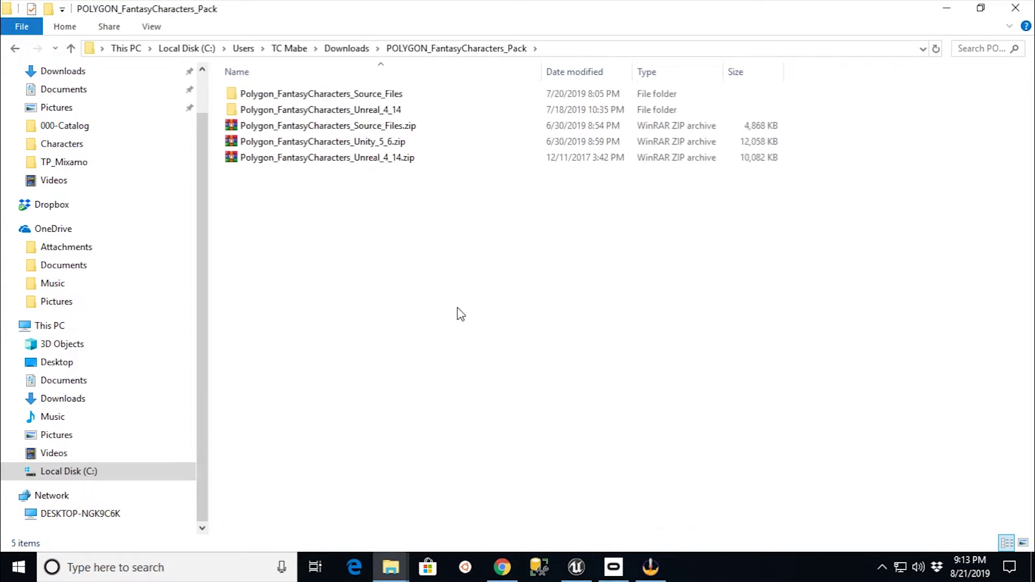
pyautogui.doubleClick(300, 95)
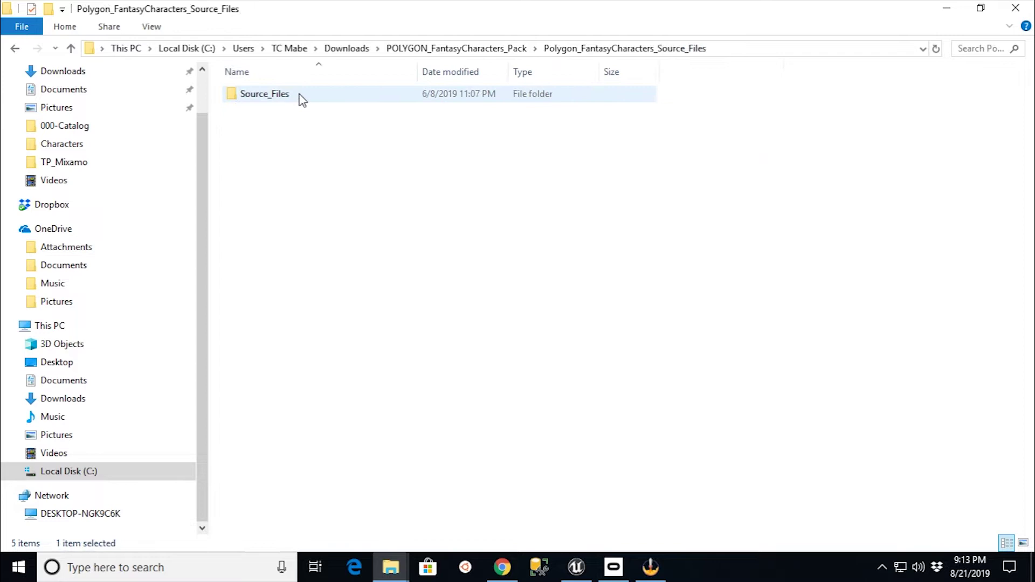
pyautogui.doubleClick(290, 96)
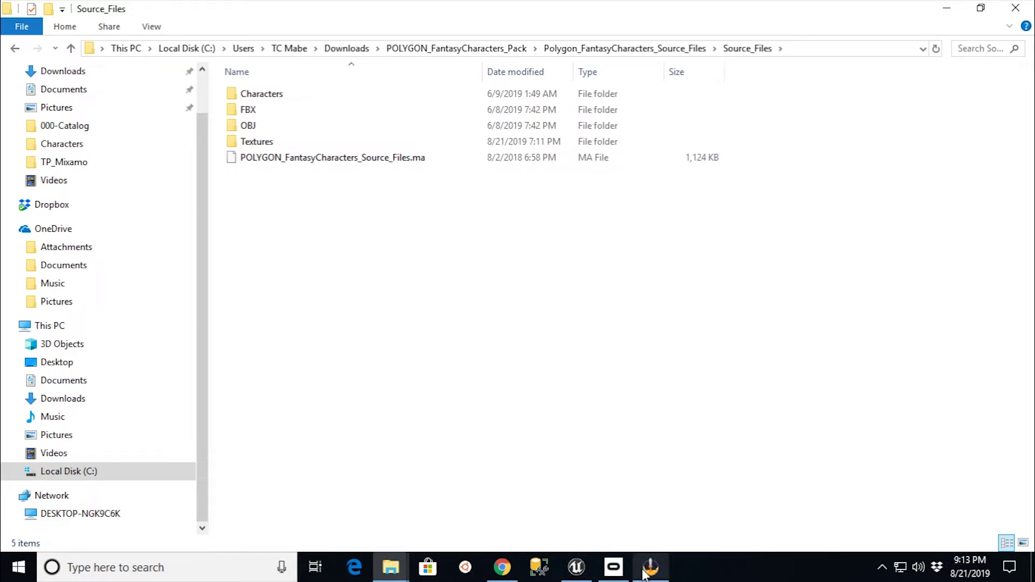
pyautogui.click(577, 567)
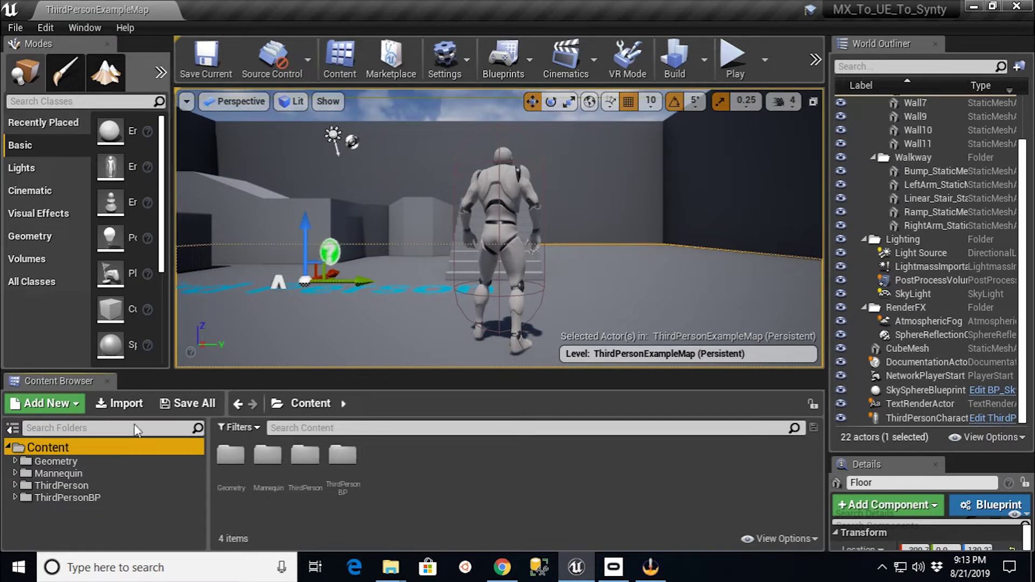
# Expand Mannequin, list its nine animations, then show its Animations and Character subfolders.
pyautogui.click(15, 472)
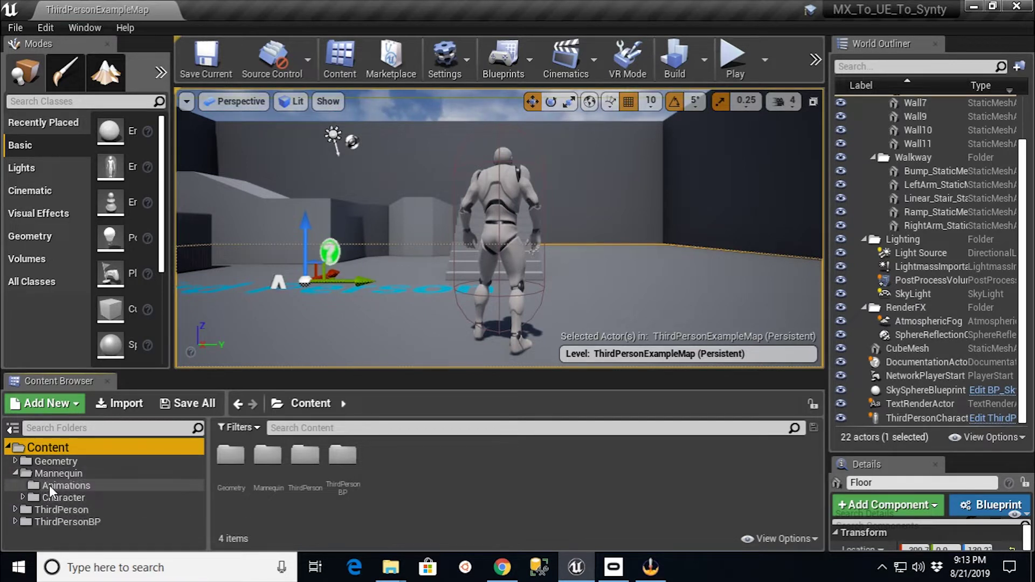
pyautogui.click(55, 486)
pyautogui.click(56, 474)
pyautogui.click(60, 486)
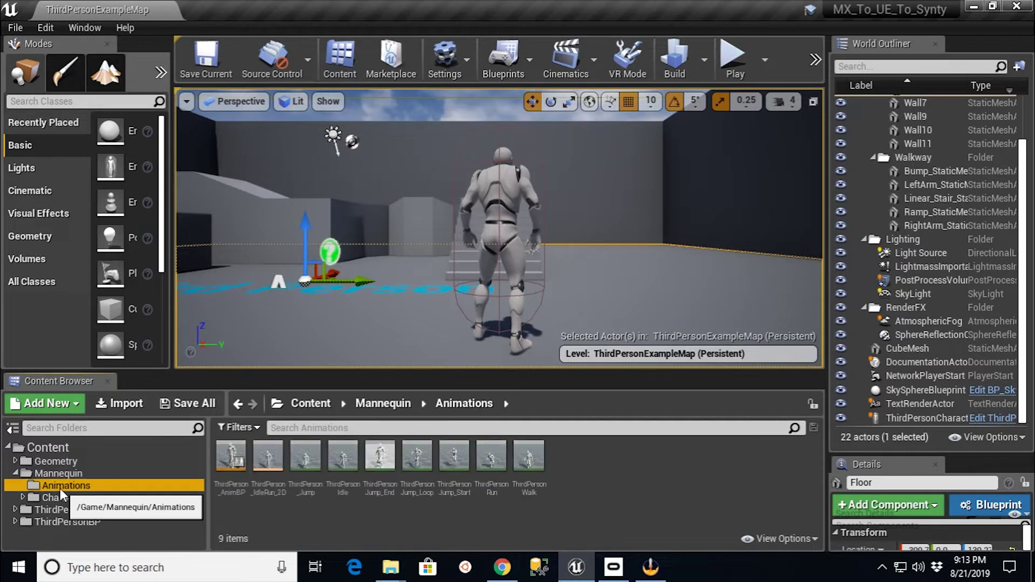
pyautogui.click(58, 475)
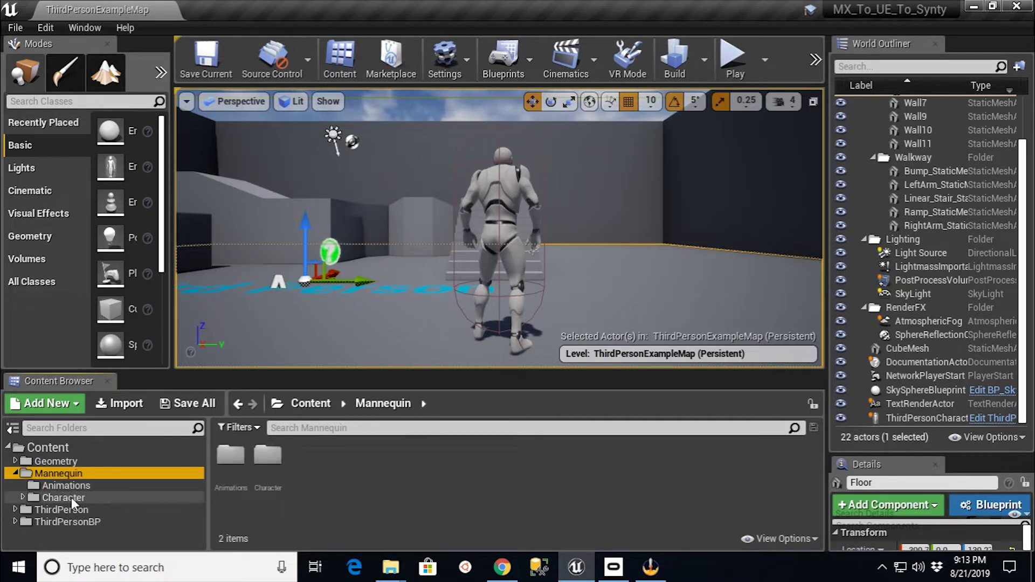
pyautogui.click(15, 521)
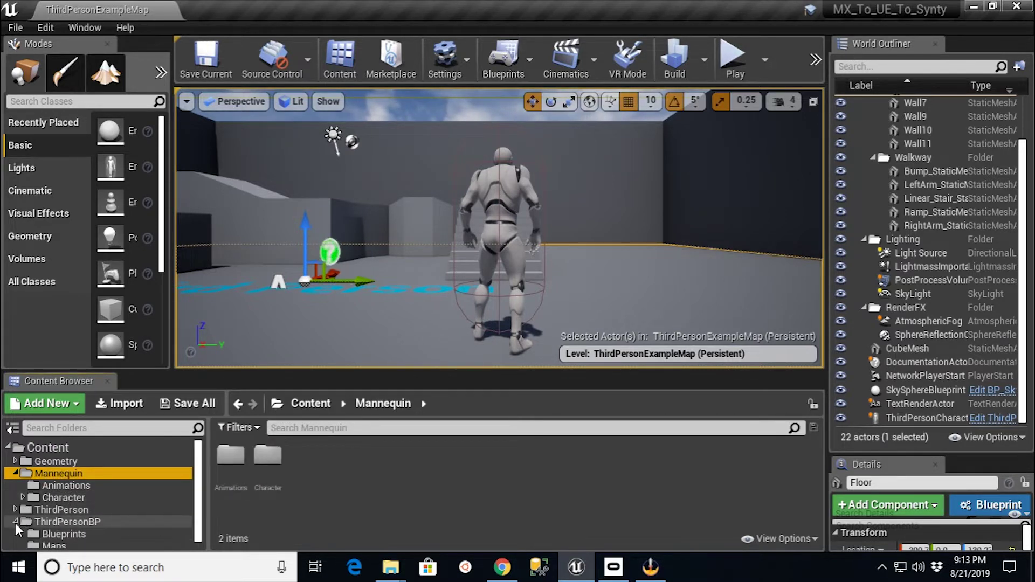
pyautogui.click(15, 521)
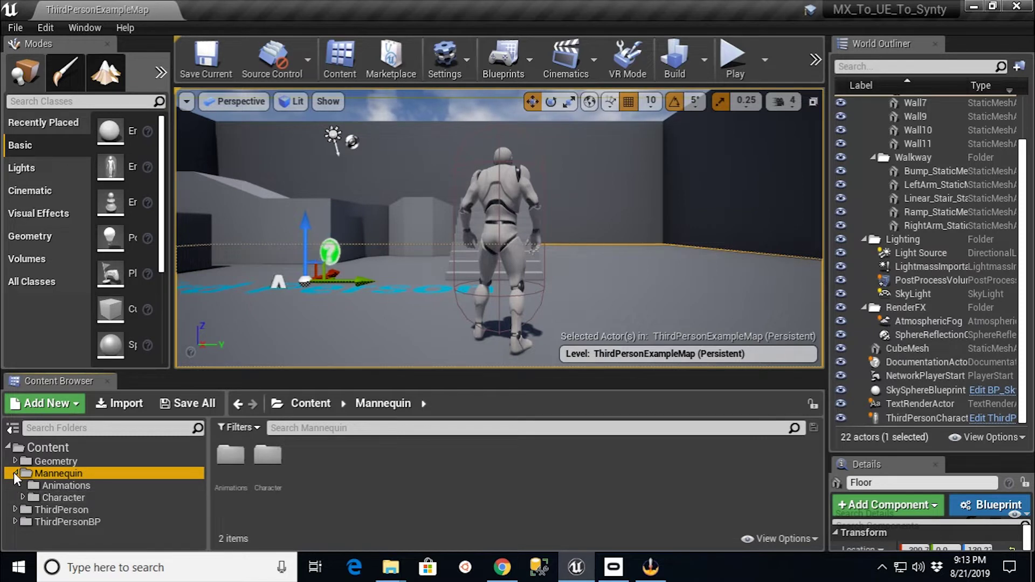
pyautogui.click(14, 474)
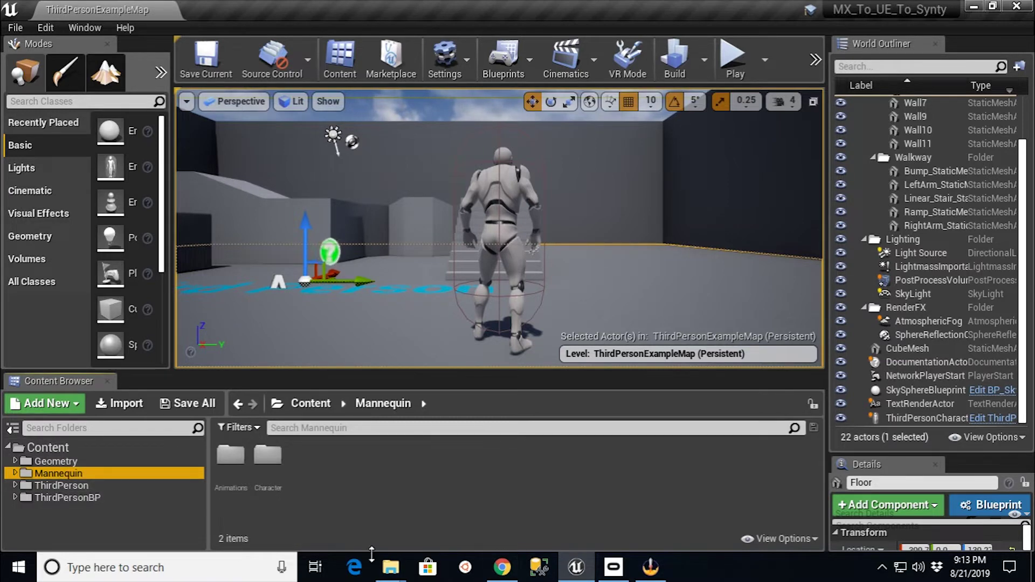
pyautogui.moveTo(390, 566)
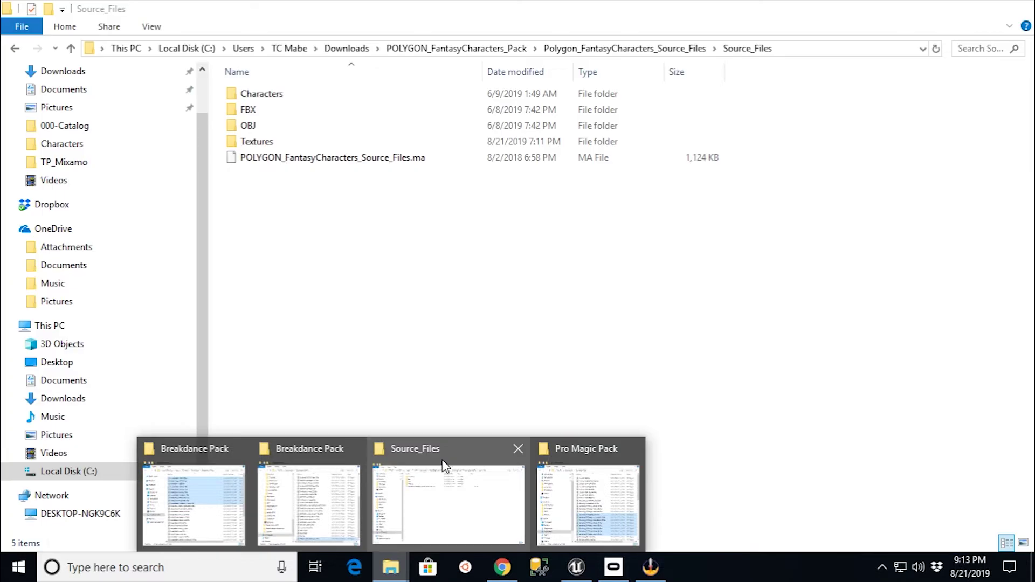
# List the pack's 12 character FBX files in Source_Files\Characters, then return to Chrome.
pyautogui.click(458, 485)
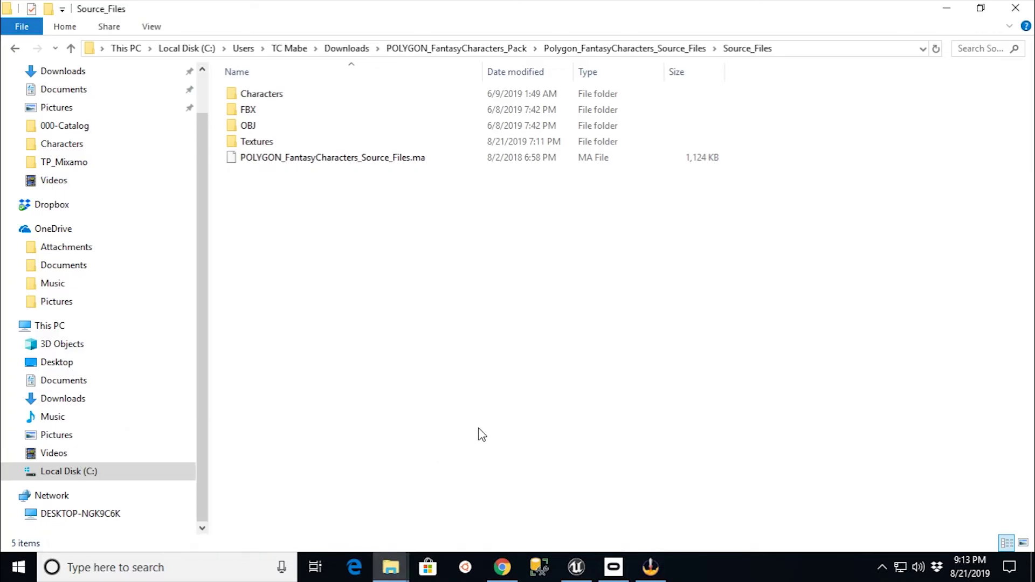
pyautogui.click(447, 49)
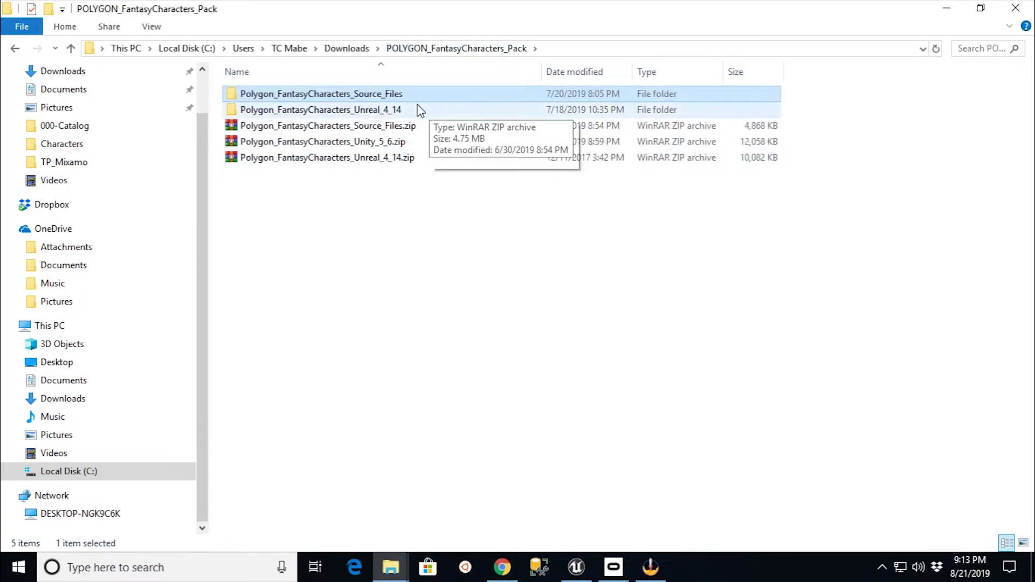
pyautogui.doubleClick(364, 94)
pyautogui.doubleClick(280, 96)
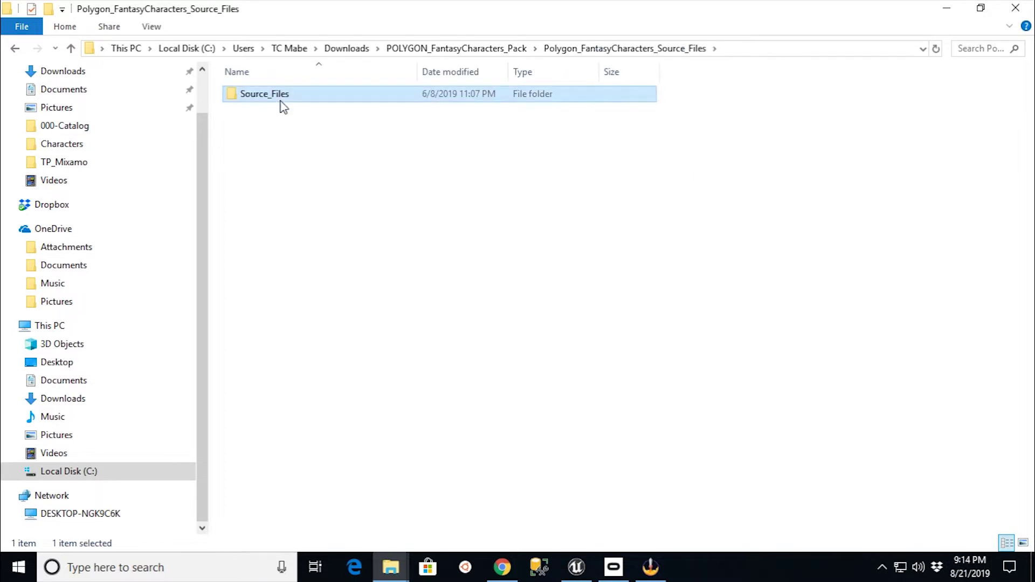
pyautogui.doubleClick(270, 94)
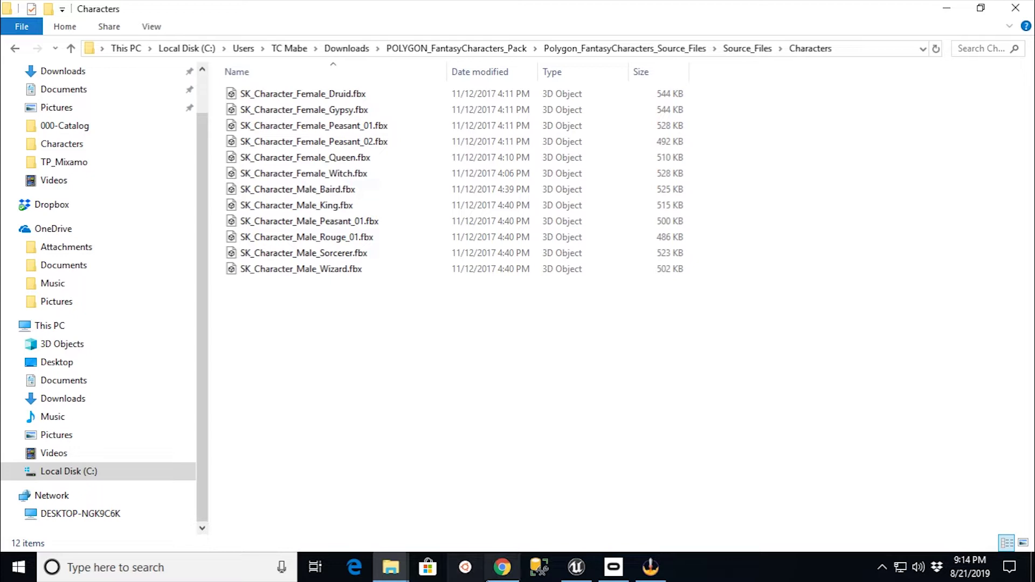
pyautogui.click(501, 567)
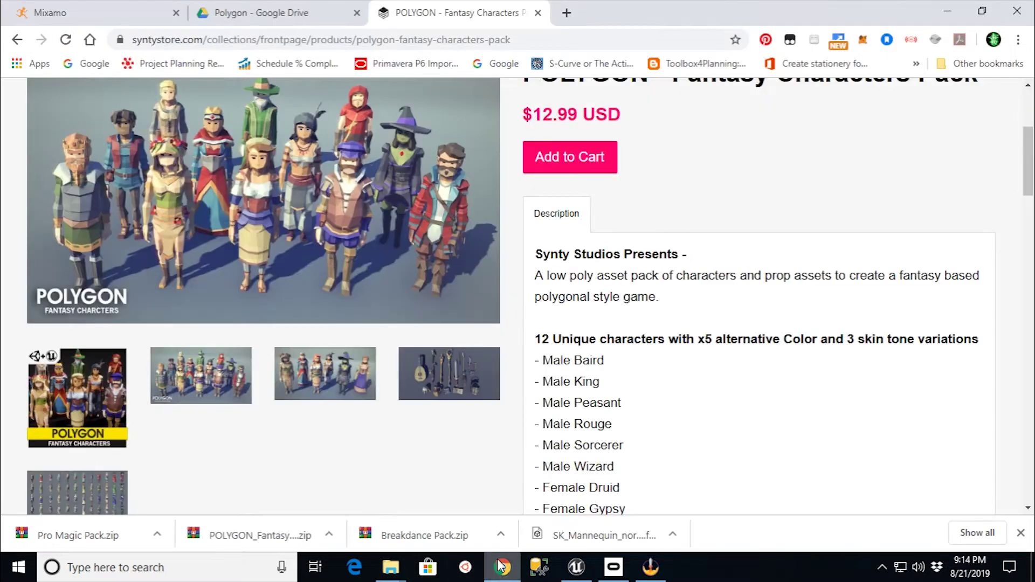
# Start a Mixamo character upload and pick SK_Character_Female_Druid.fbx from Source_Files\Characters.
pyautogui.click(103, 22)
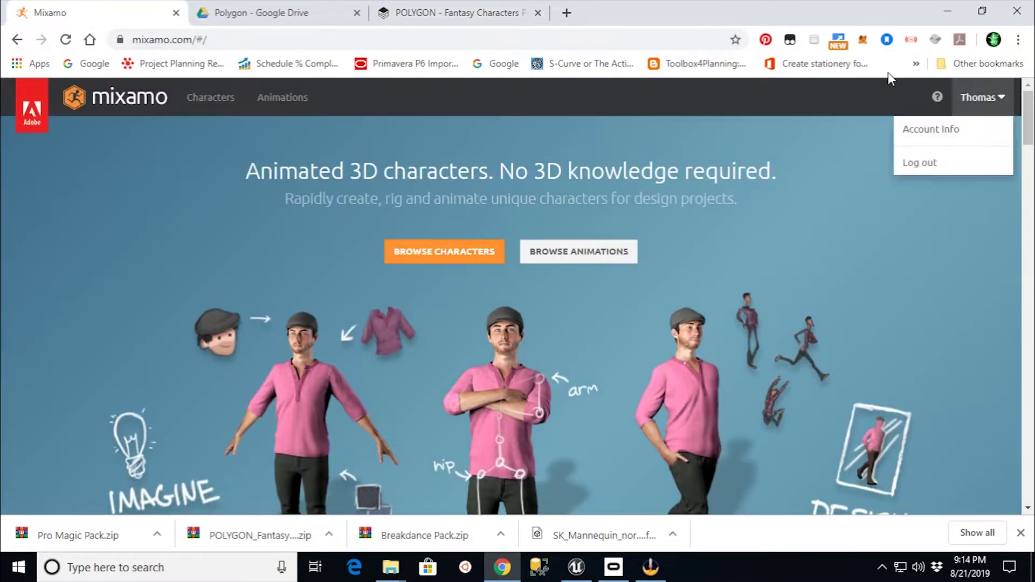
pyautogui.click(222, 106)
pyautogui.click(918, 208)
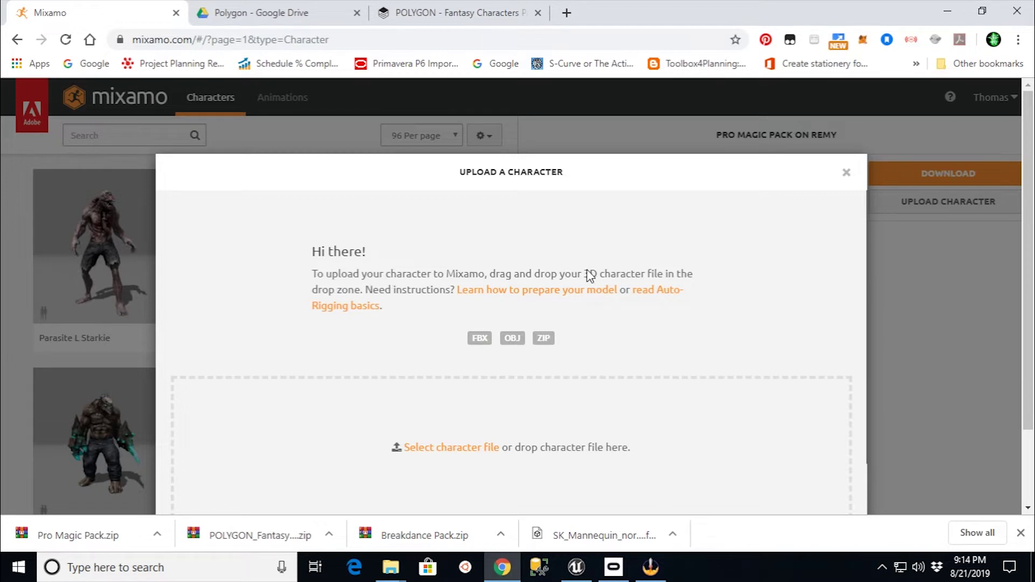
pyautogui.click(462, 449)
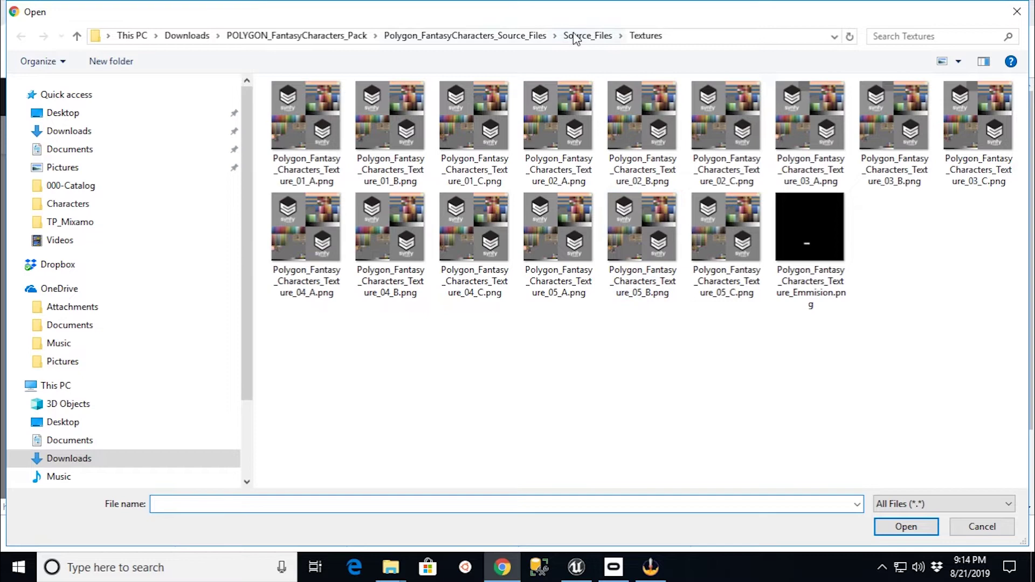
pyautogui.click(576, 37)
pyautogui.doubleClick(294, 105)
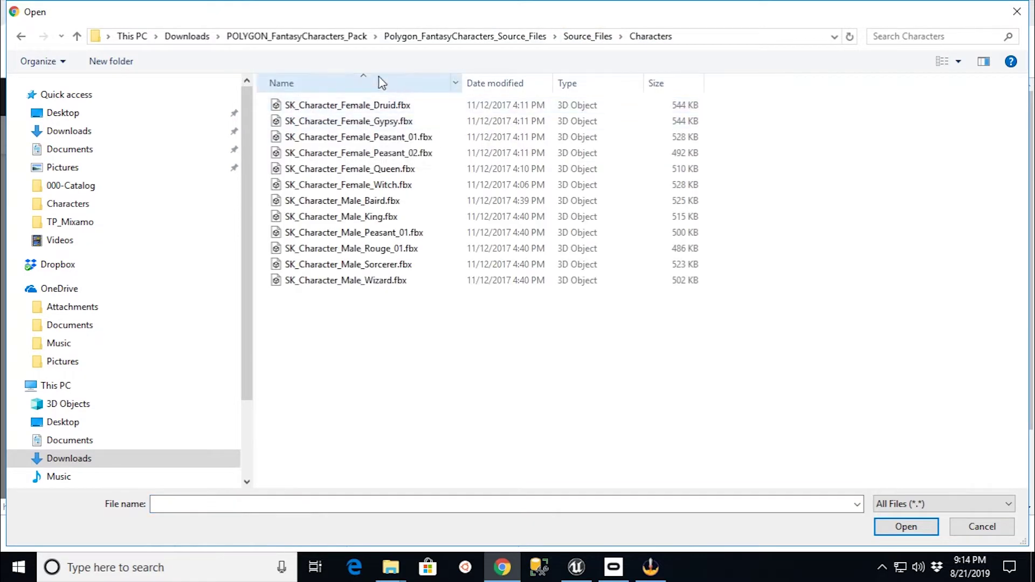
pyautogui.click(294, 107)
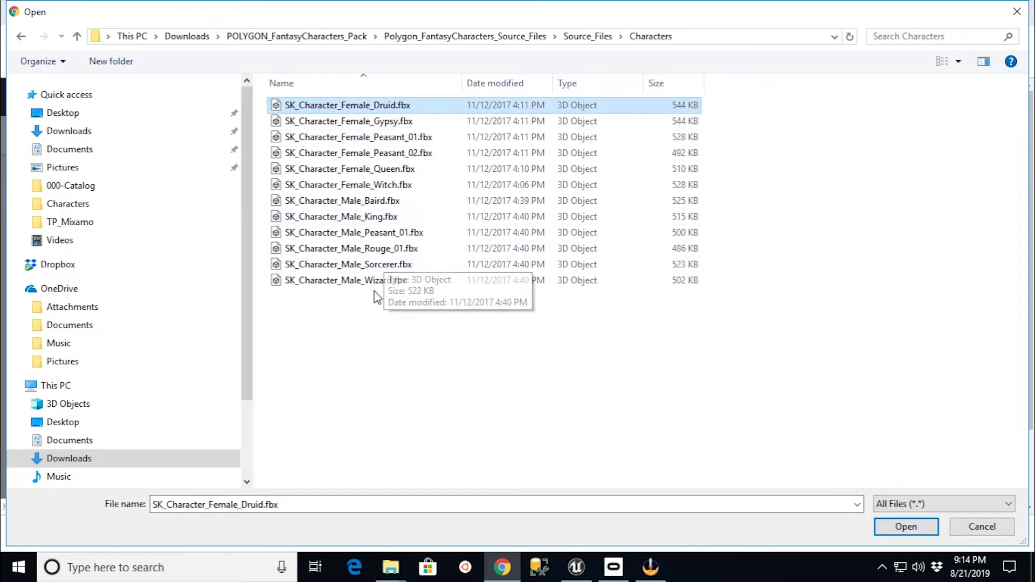
# Upload SK_Character_Female_Druid.fbx, accept its auto-rig and confirm it replaces the current character.
pyautogui.click(898, 522)
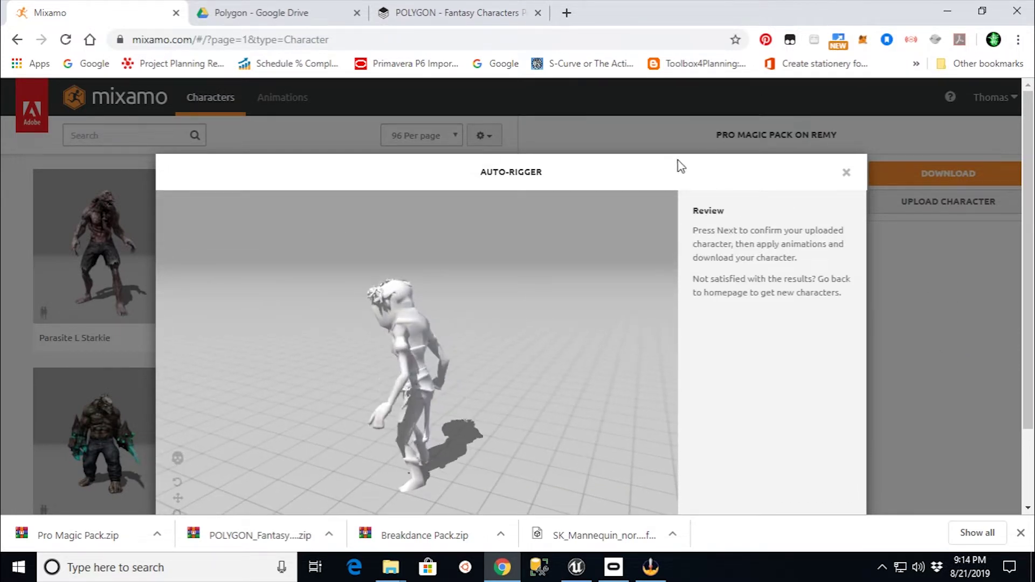
pyautogui.scroll(-2, 791, 309)
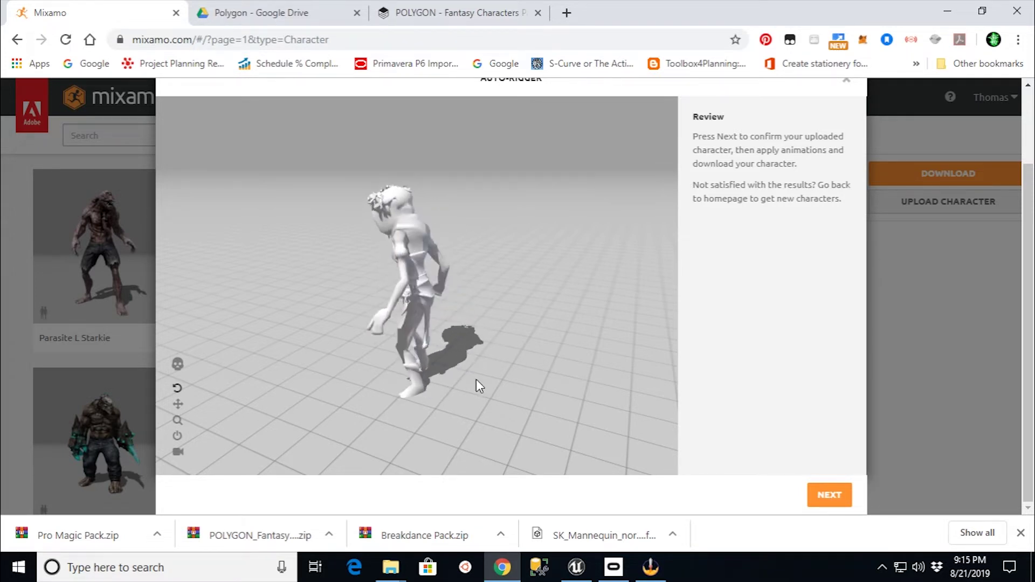
pyautogui.click(818, 506)
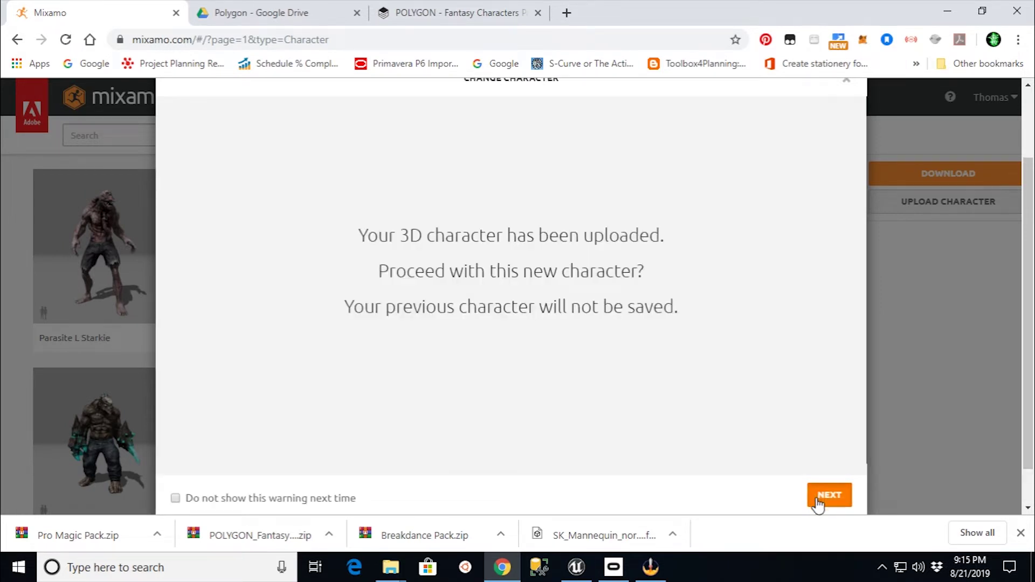
pyautogui.click(817, 504)
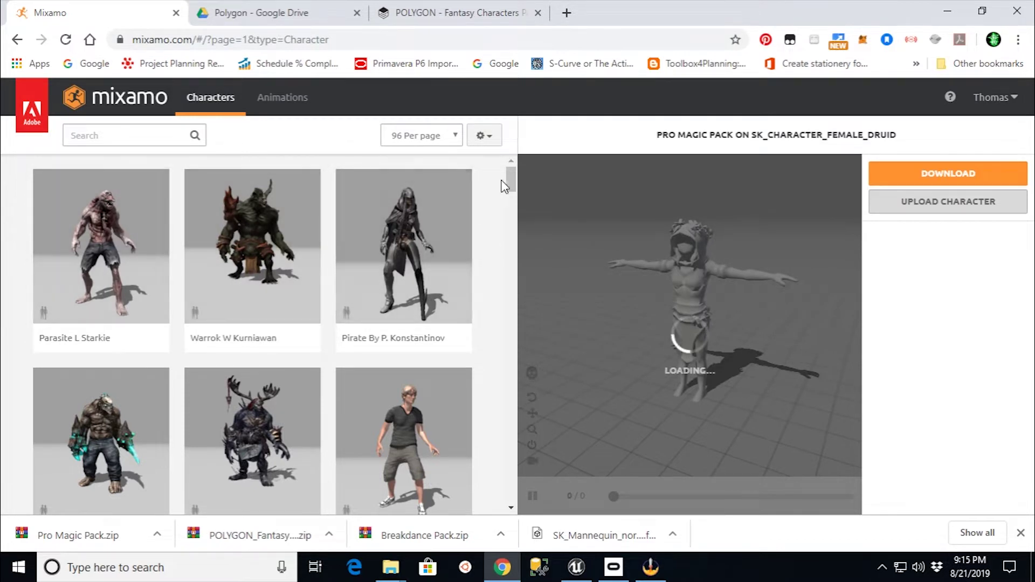
# Open Mixamo's animation library and preview Shoved Reaction With Spin on the druid.
pyautogui.click(268, 100)
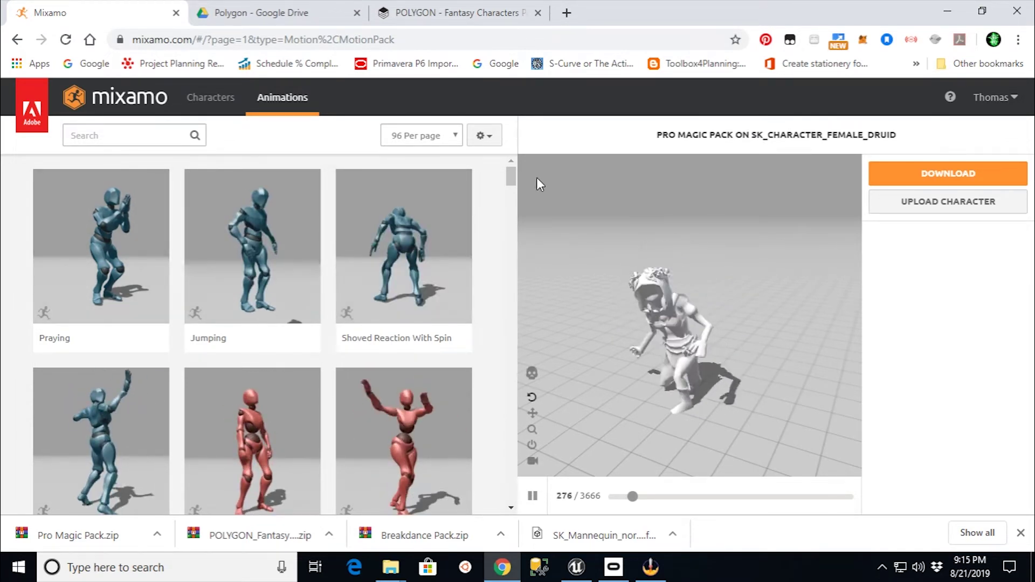
pyautogui.click(397, 262)
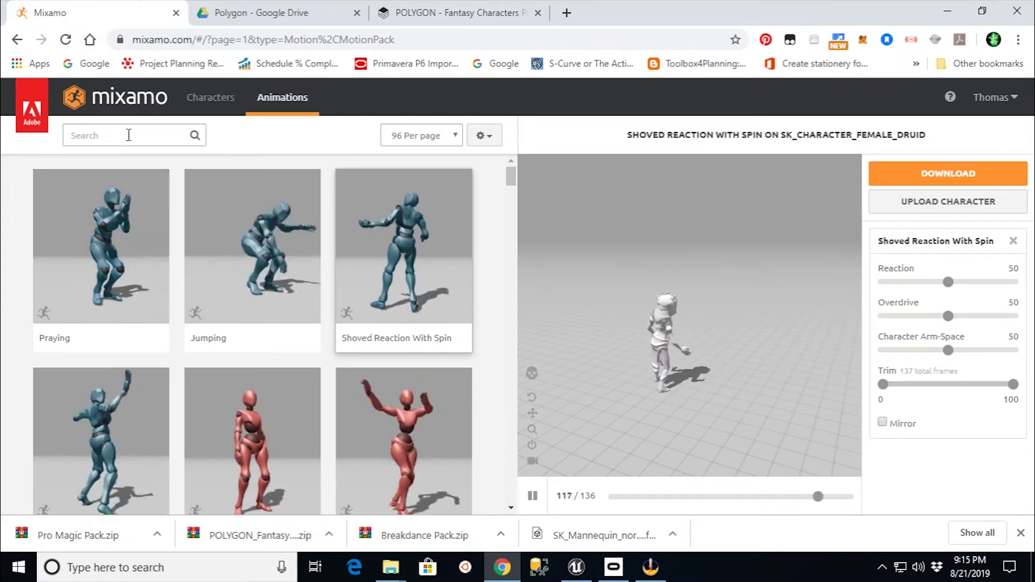
# Search Mixamo animations for 'pack' and scroll through the results.
pyautogui.click(129, 135)
pyautogui.write('pad')
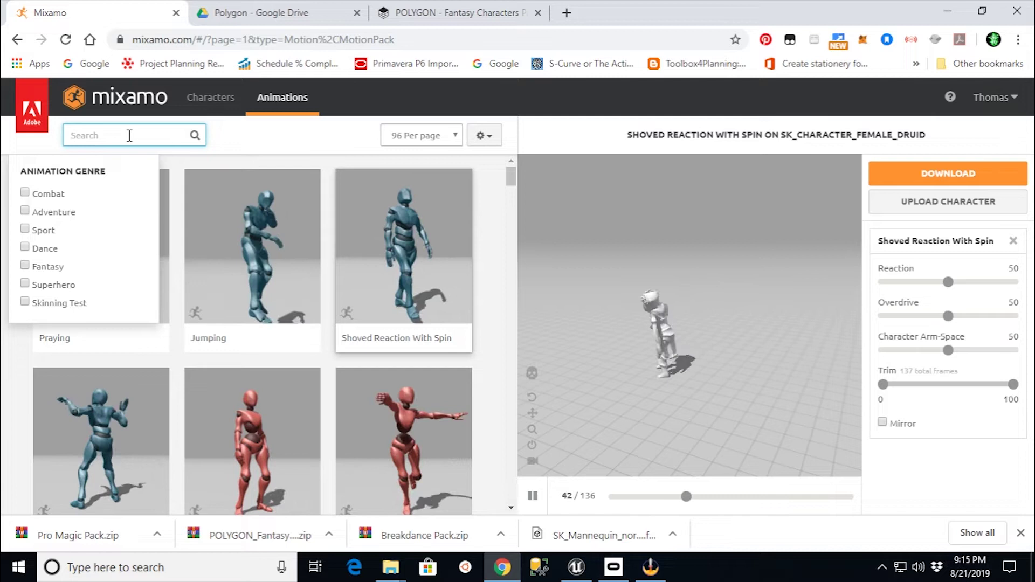
pyautogui.write('k')
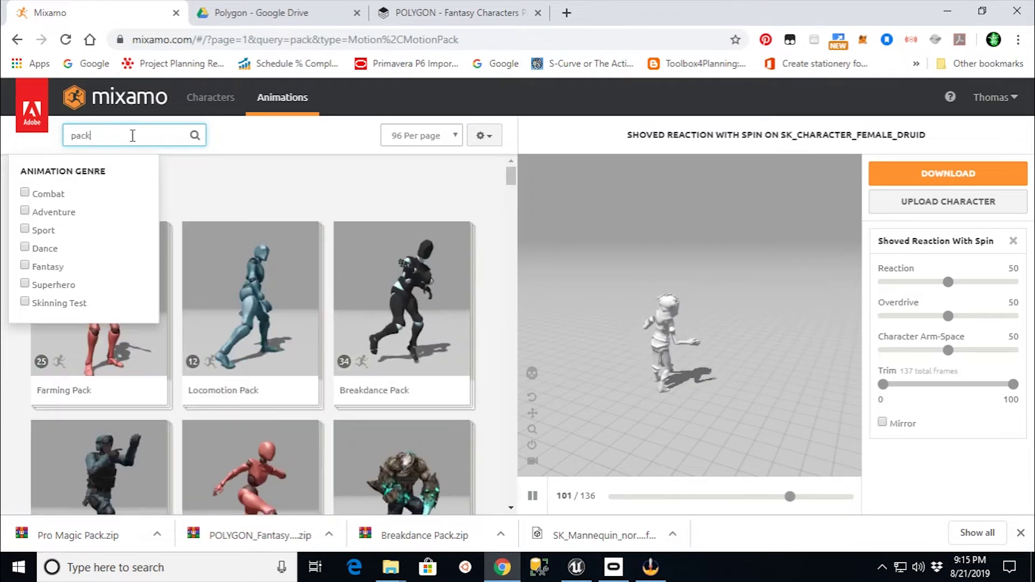
pyautogui.click(291, 138)
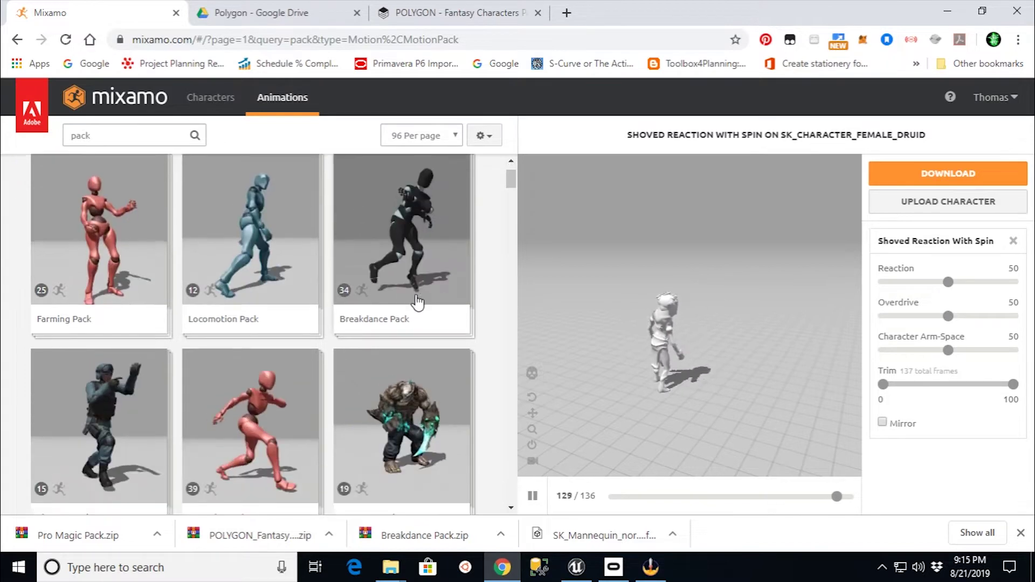
pyautogui.scroll(-5, 419, 302)
pyautogui.scroll(-1, 213, 323)
pyautogui.scroll(-2, 242, 423)
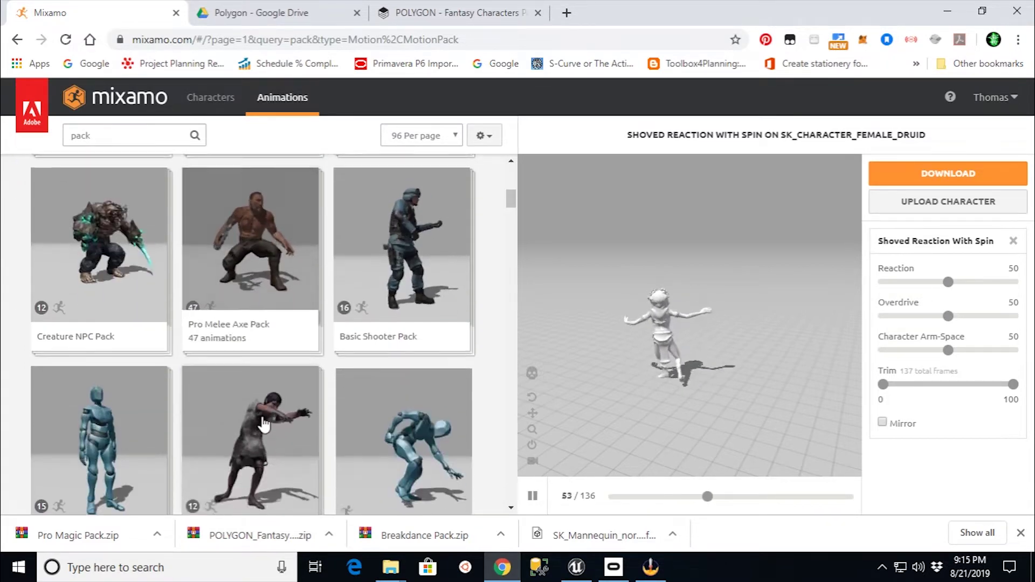
pyautogui.scroll(-4, 324, 417)
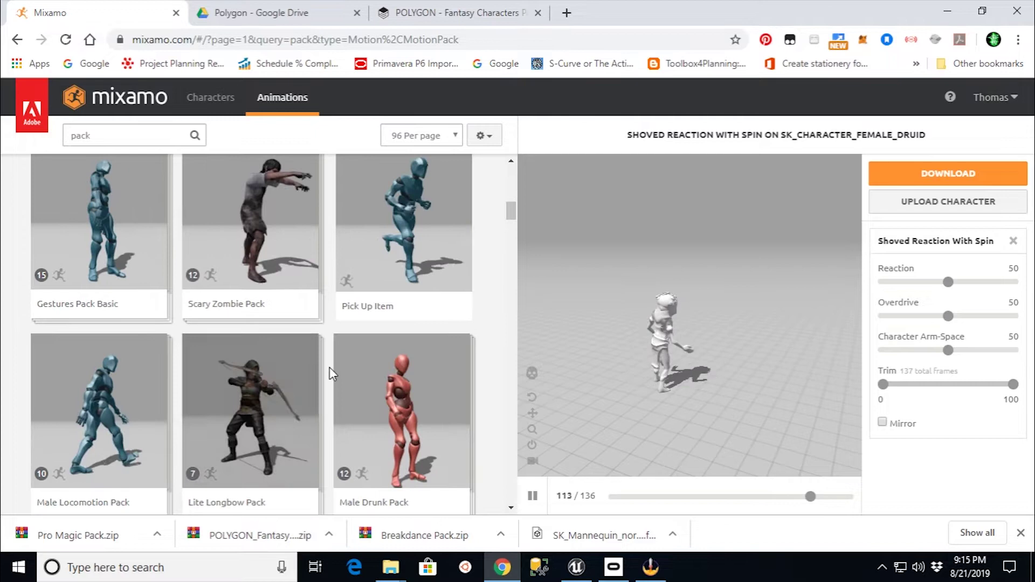
pyautogui.scroll(-6, 337, 418)
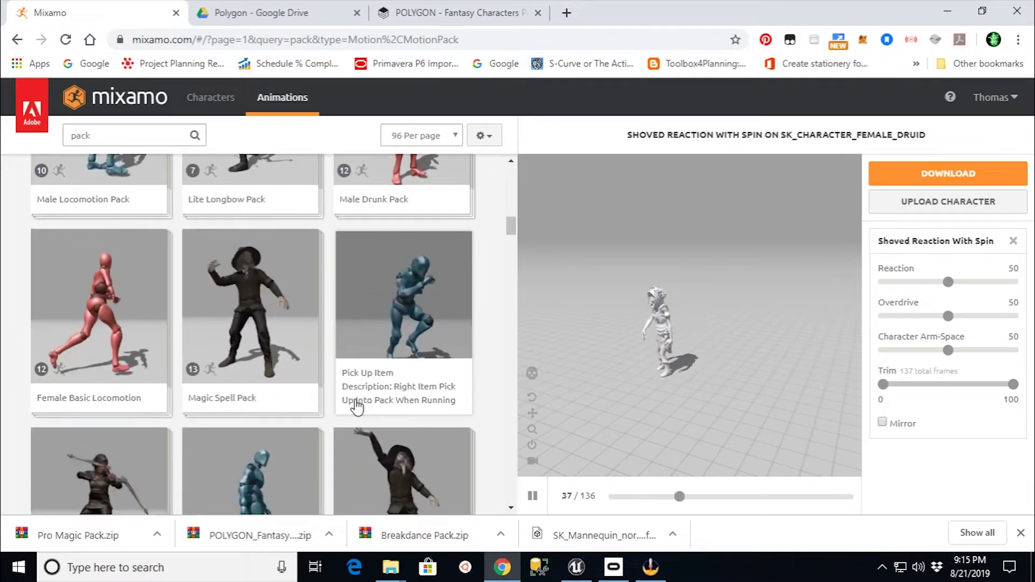
pyautogui.scroll(-1, 479, 417)
pyautogui.scroll(-3, 488, 378)
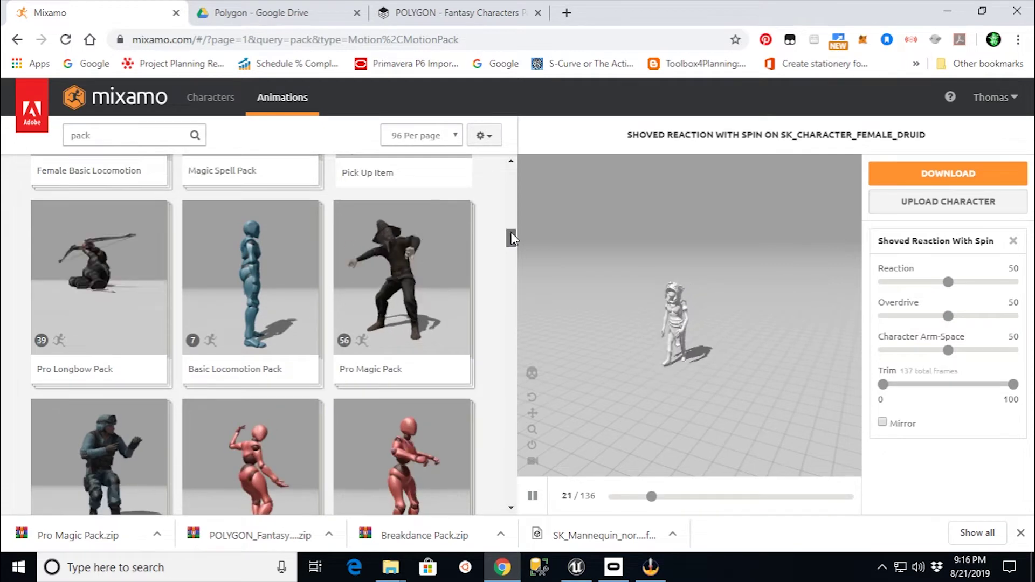
pyautogui.moveTo(510, 232); pyautogui.dragTo(512, 219)
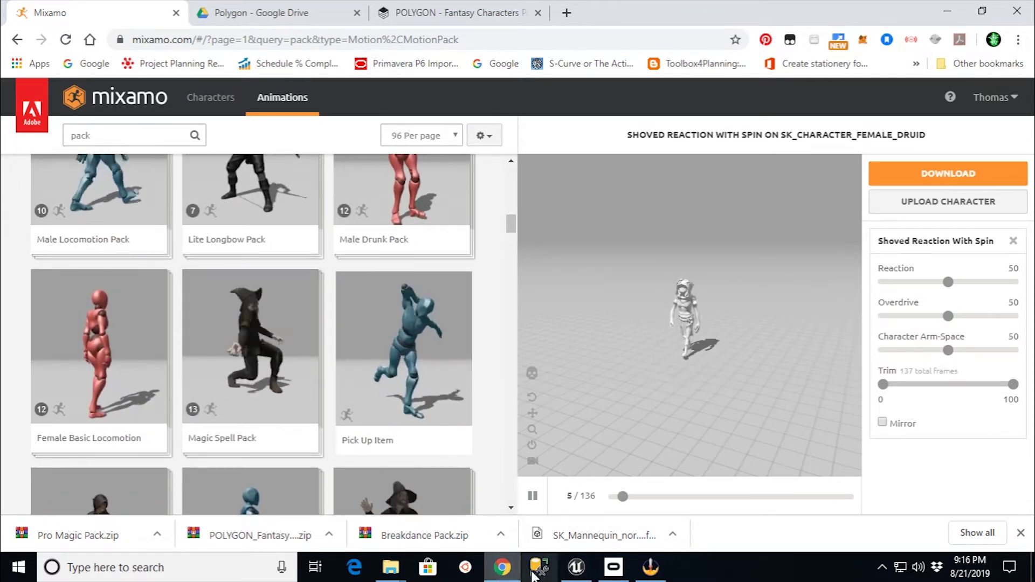
# Check the downloaded Pro Magic Pack folder window, then return to Mixamo.
pyautogui.moveTo(404, 572)
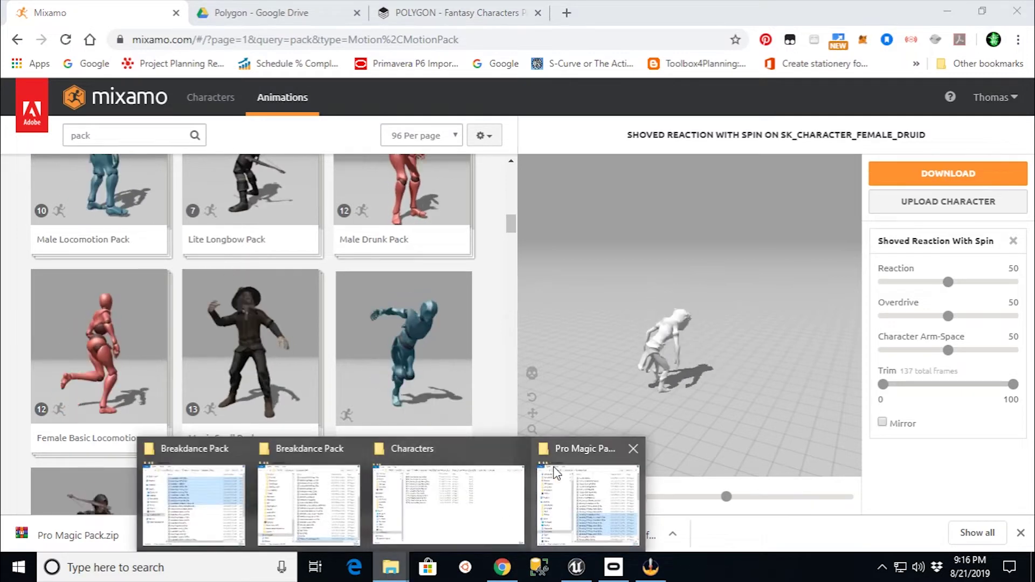
pyautogui.click(590, 453)
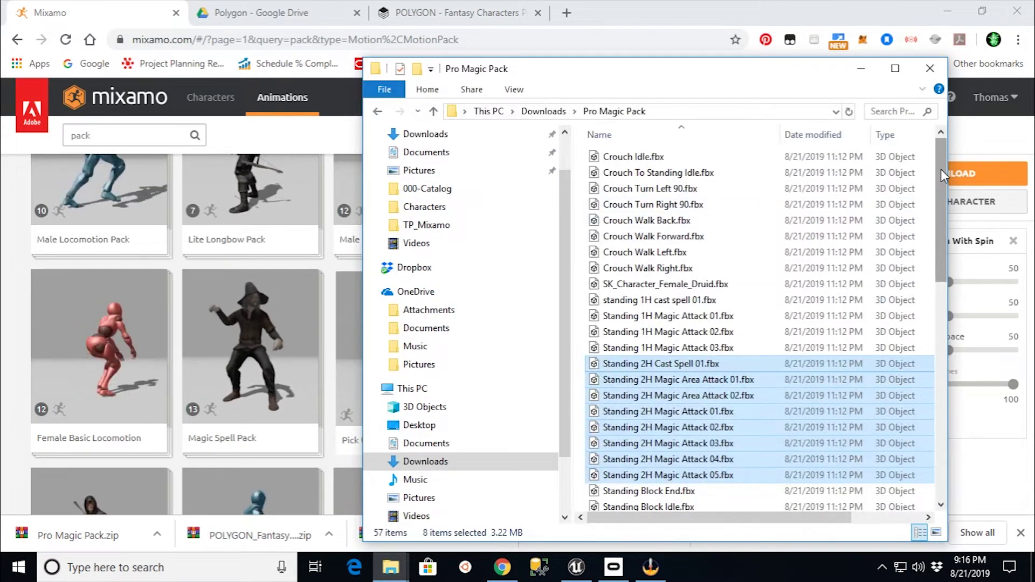
pyautogui.moveTo(940, 169); pyautogui.dragTo(904, 104)
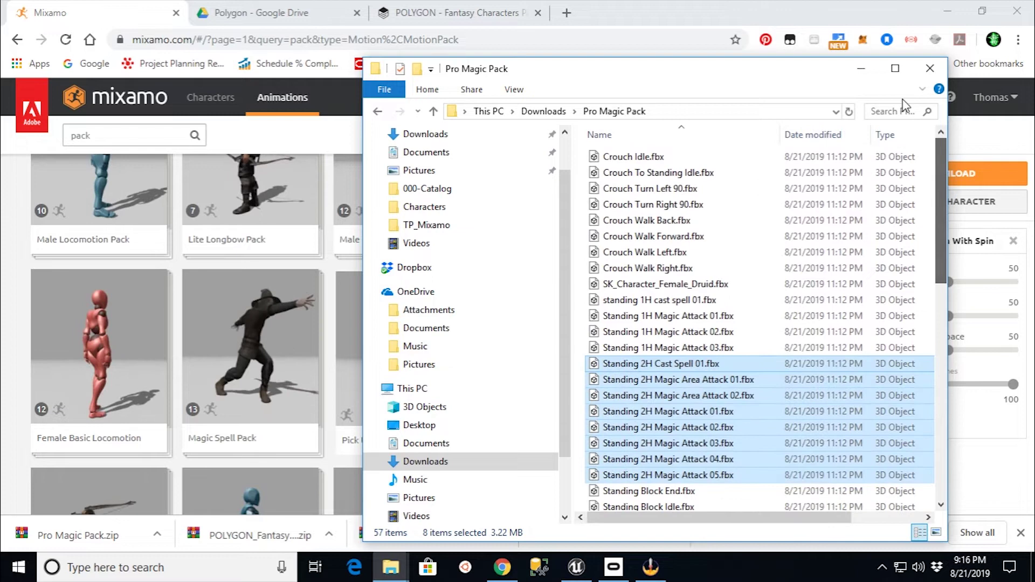
pyautogui.click(860, 76)
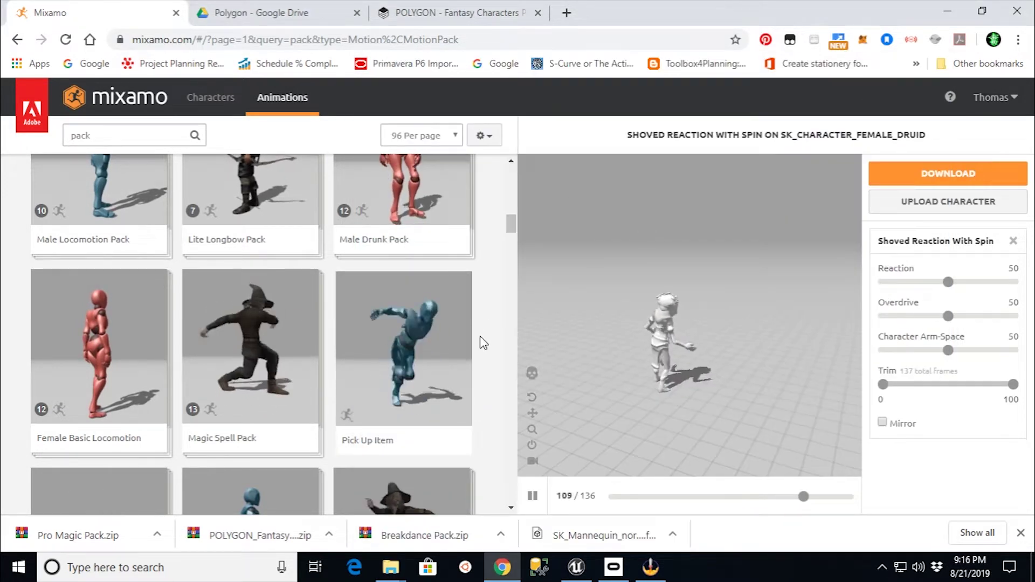
pyautogui.moveTo(511, 232); pyautogui.dragTo(109, 194)
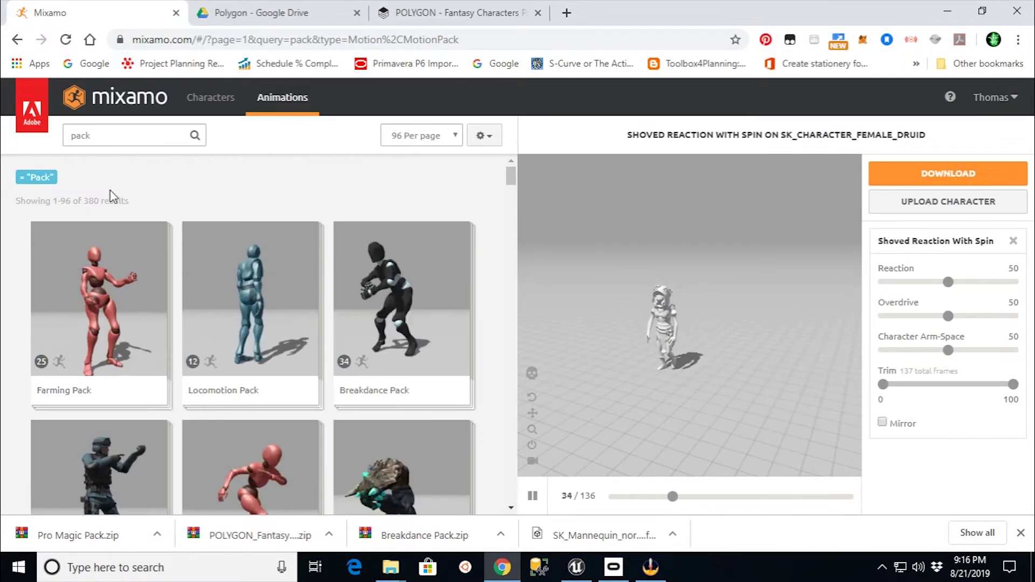
# Refine the search to 'magic pack' and scroll to the Pro Magic Pack among 13 results.
pyautogui.click(78, 139)
pyautogui.write('m')
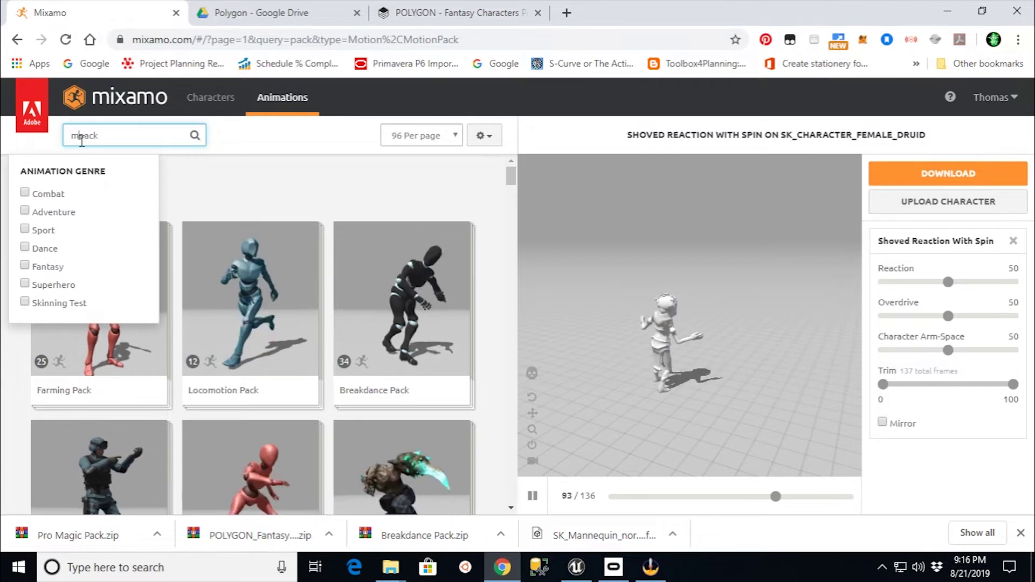
pyautogui.write('agic')
pyautogui.press('Return')
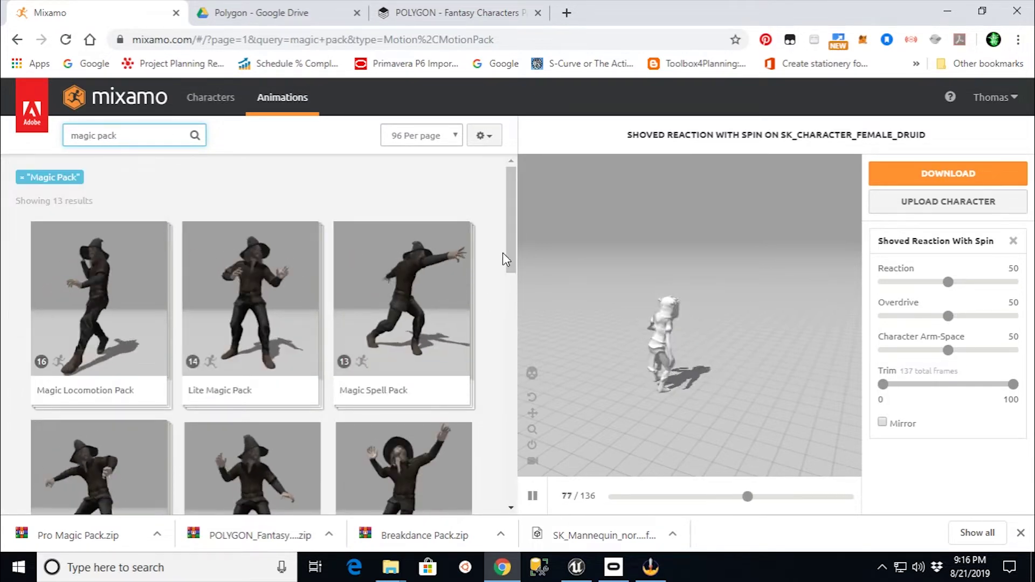
pyautogui.moveTo(512, 248); pyautogui.dragTo(527, 335)
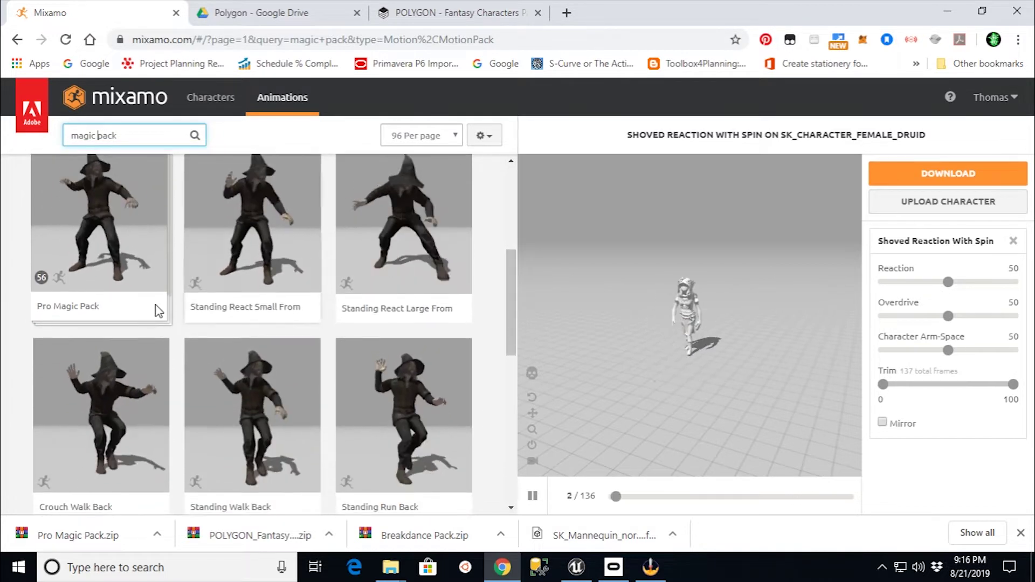
pyautogui.click(80, 260)
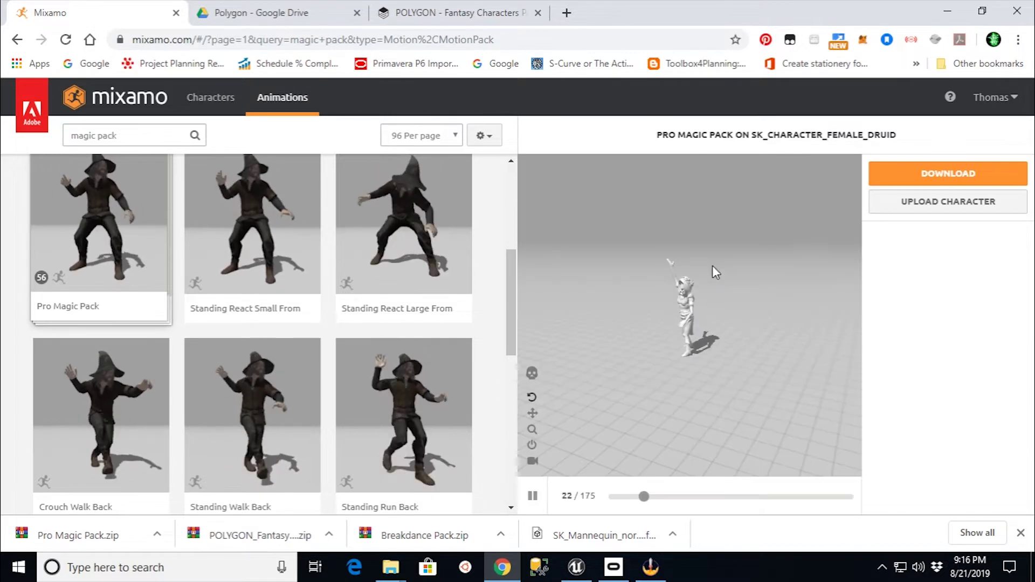
pyautogui.scroll(5, 753, 344)
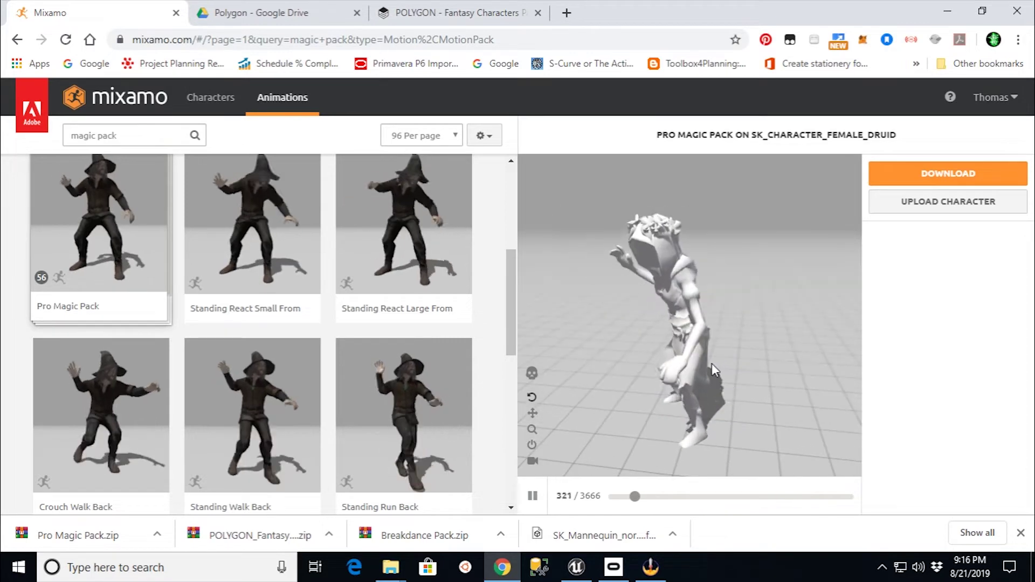
pyautogui.moveTo(638, 495); pyautogui.dragTo(658, 497)
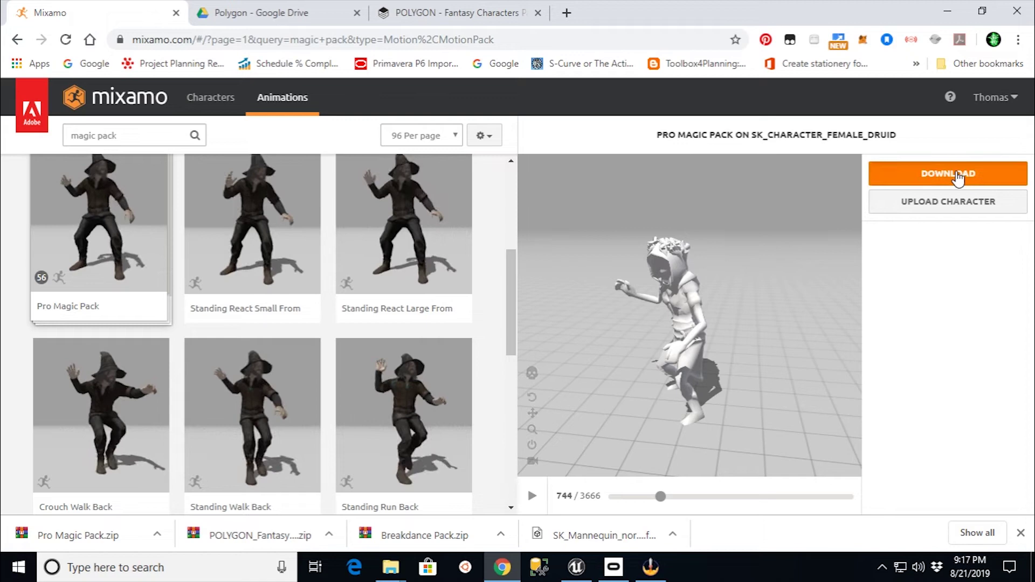
pyautogui.click(957, 174)
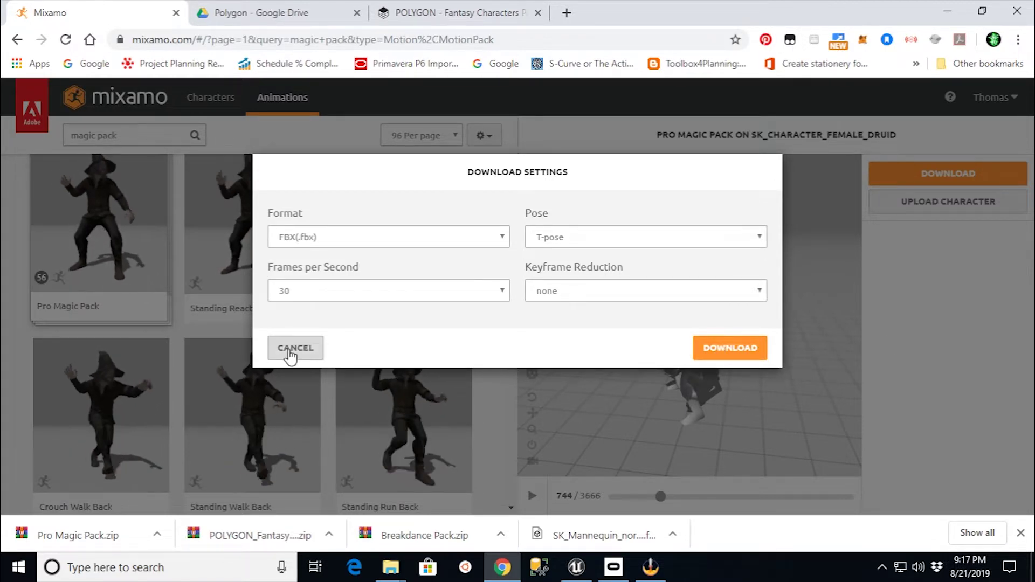
pyautogui.click(290, 356)
pyautogui.moveTo(390, 567)
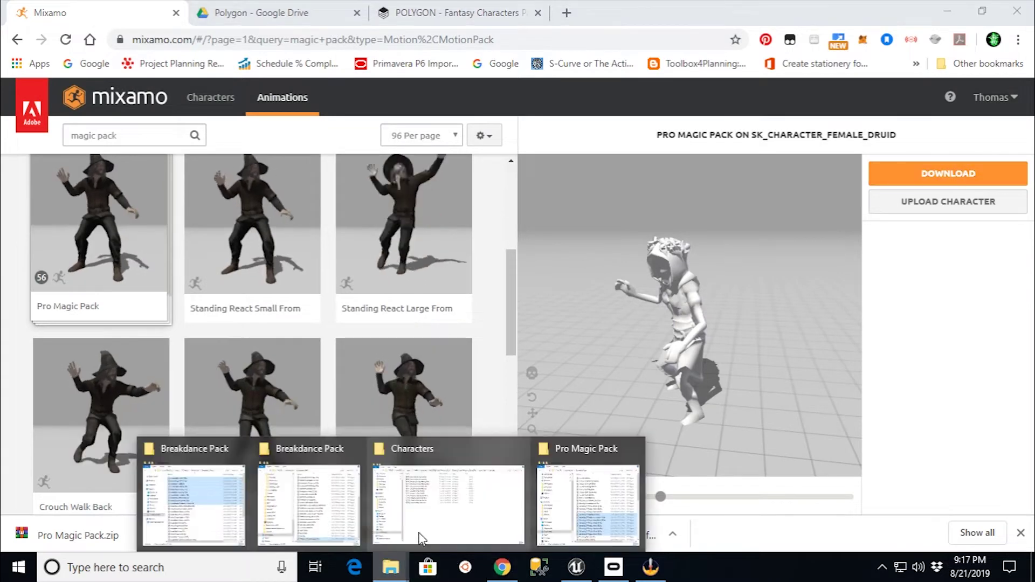
# Review the Pro Magic Pack folder's 57 items, selecting SK_Character_Female_Druid.fbx, then return to Unreal.
pyautogui.click(593, 448)
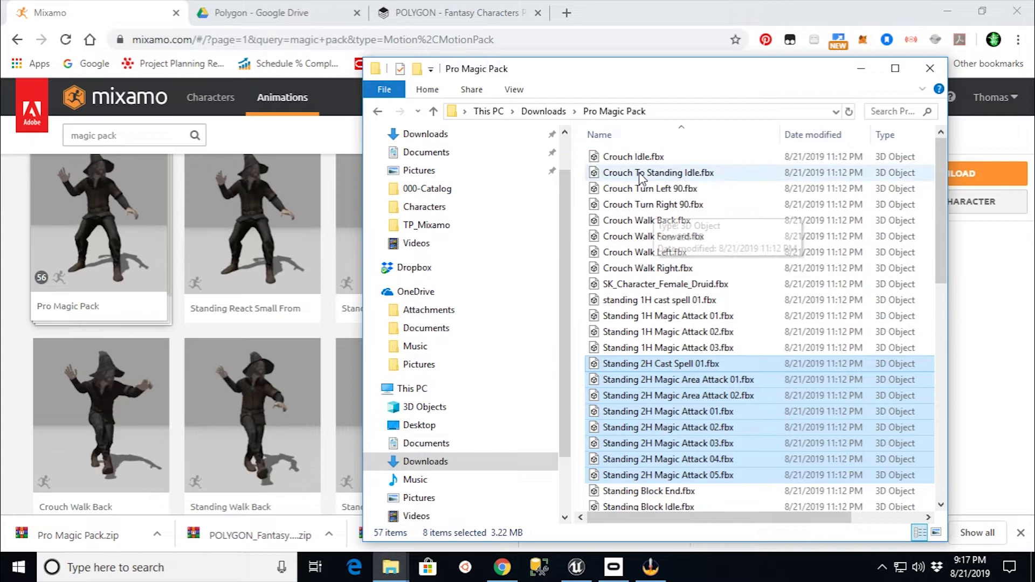
pyautogui.click(627, 288)
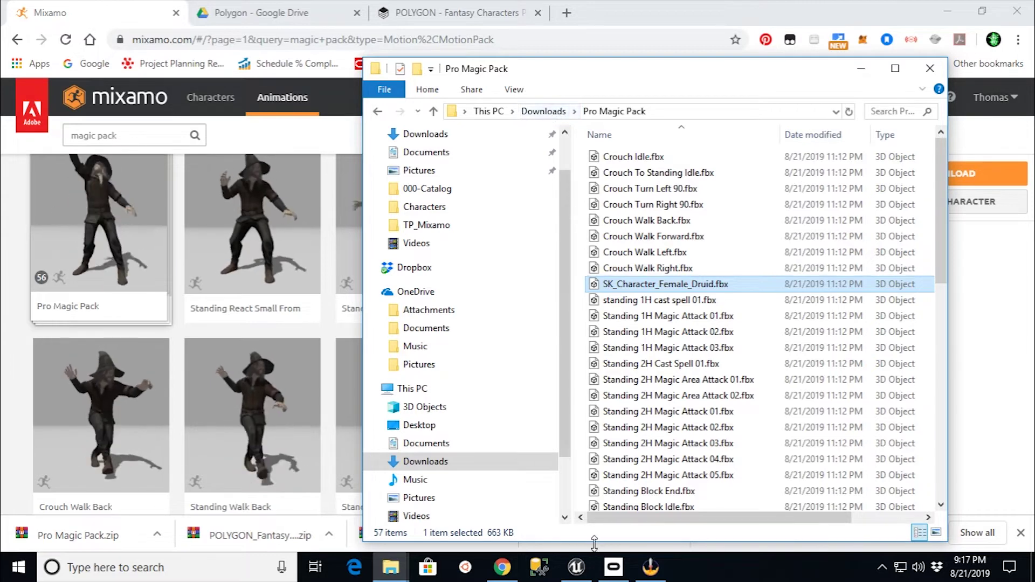
pyautogui.click(576, 567)
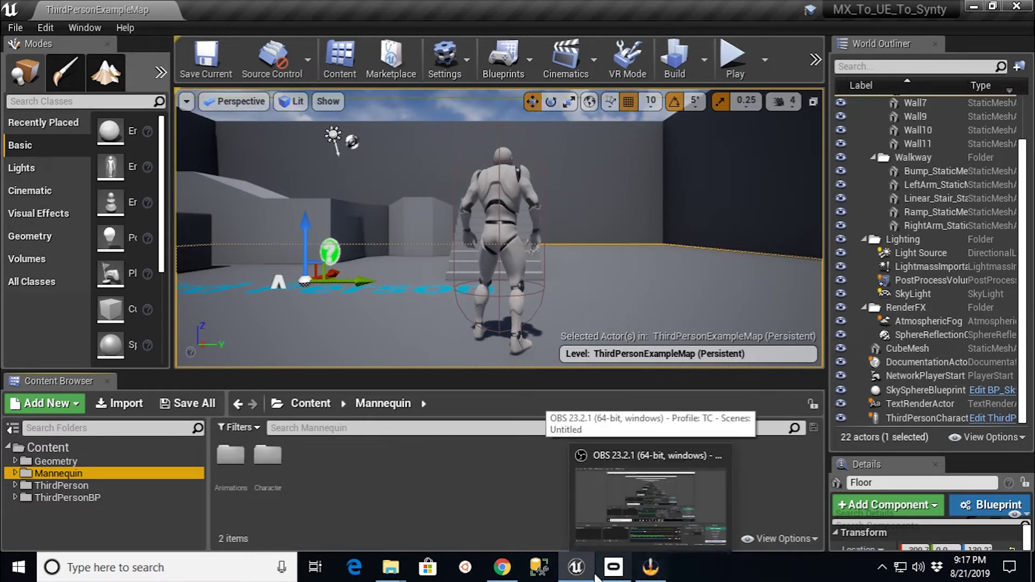
# Return the Explorer window to Downloads and locate the POLYGON_FantasyCharacters_Pack folder.
pyautogui.moveTo(390, 567)
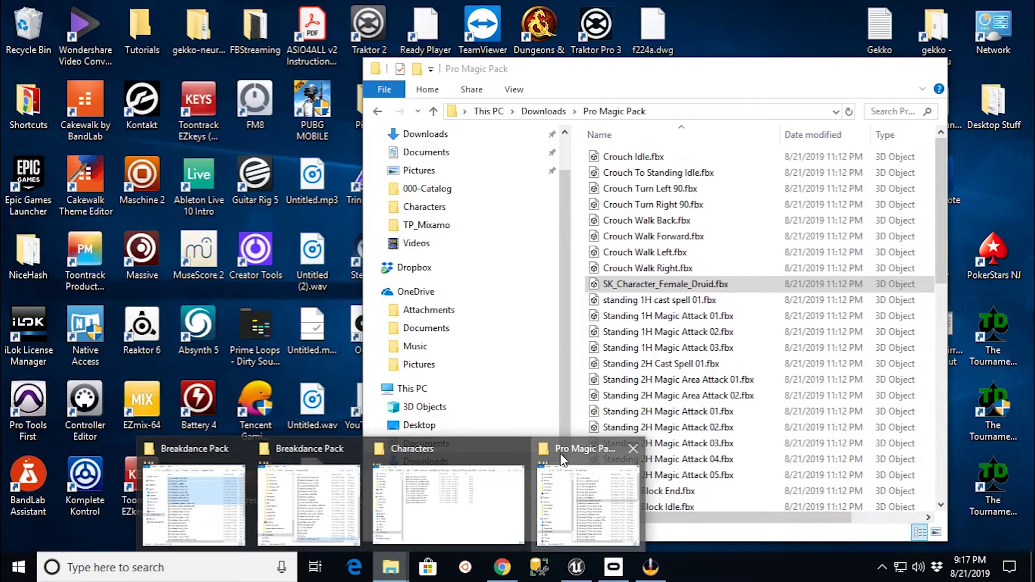
pyautogui.click(561, 455)
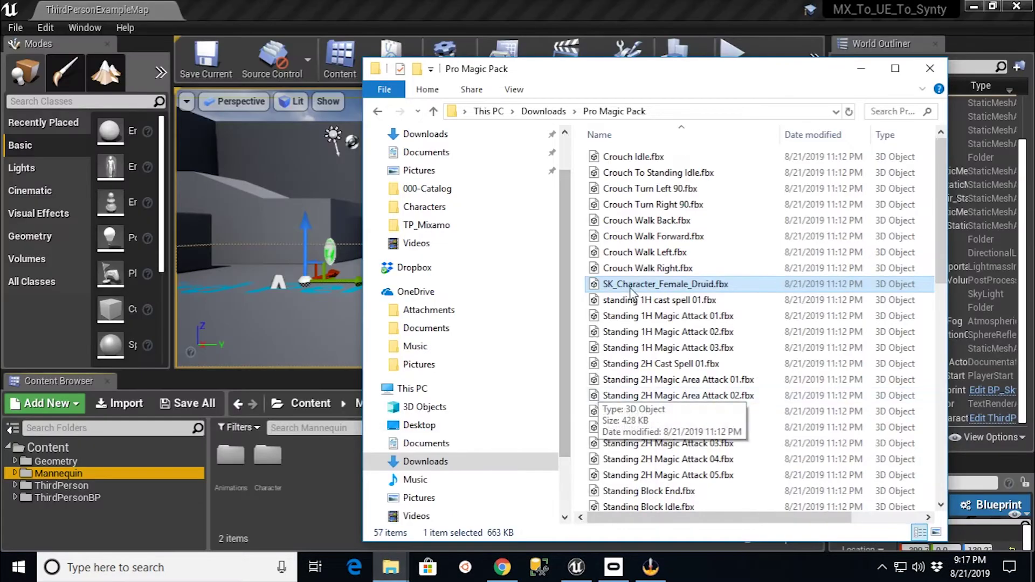
pyautogui.click(545, 111)
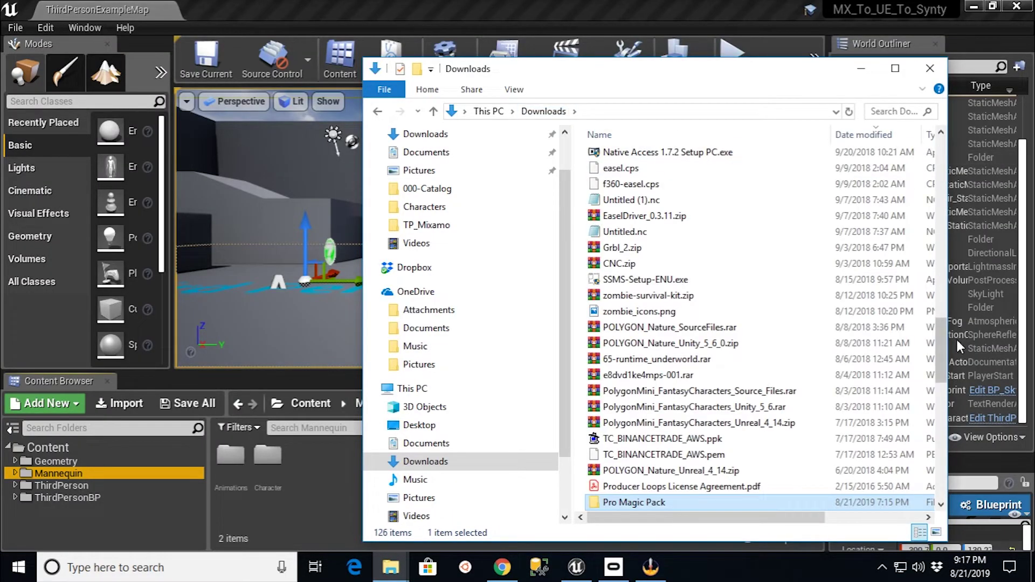
pyautogui.moveTo(936, 336); pyautogui.dragTo(944, 396)
pyautogui.doubleClick(683, 183)
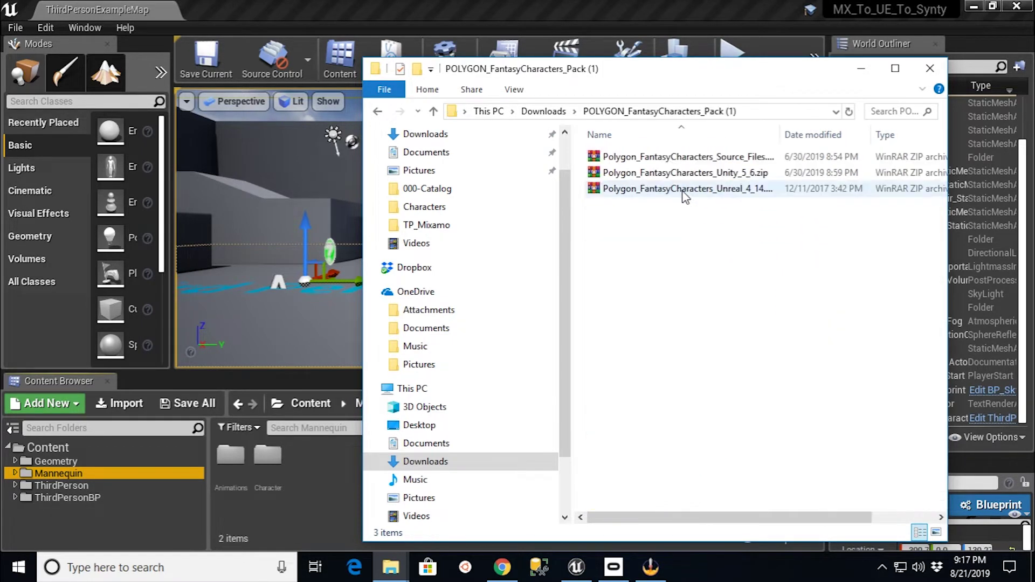
pyautogui.click(377, 111)
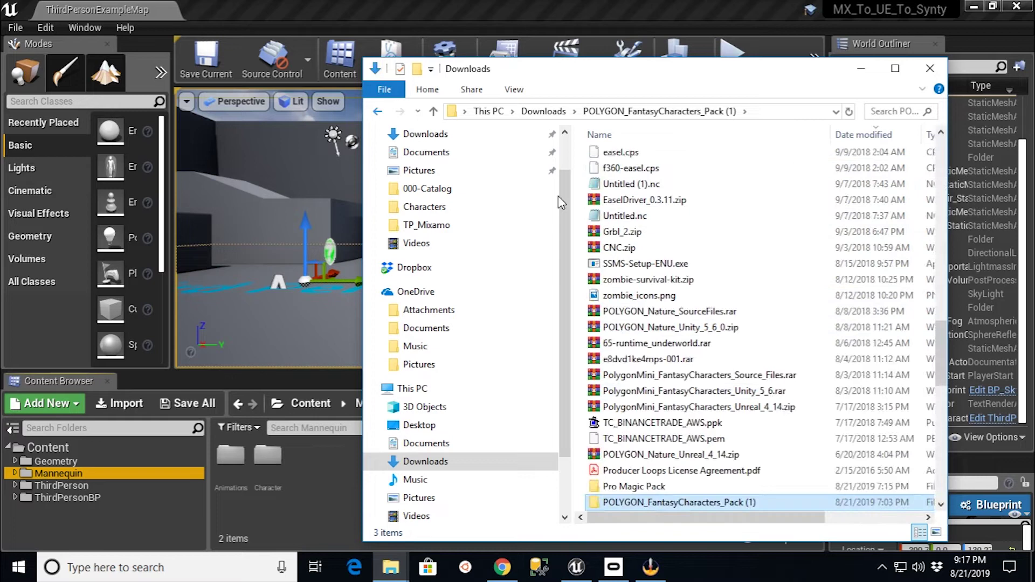
pyautogui.scroll(-5, 744, 423)
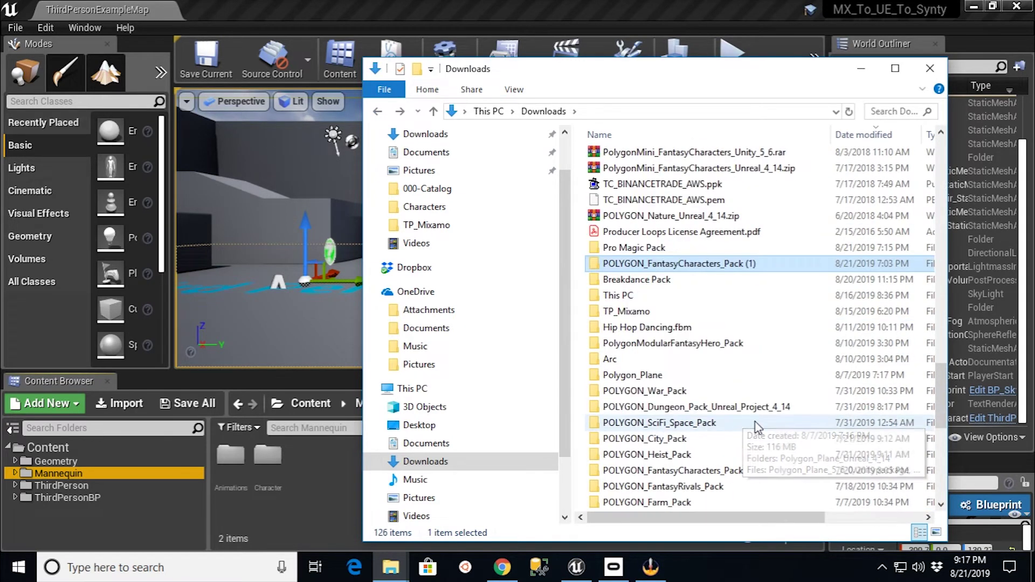
pyautogui.scroll(-3, 776, 434)
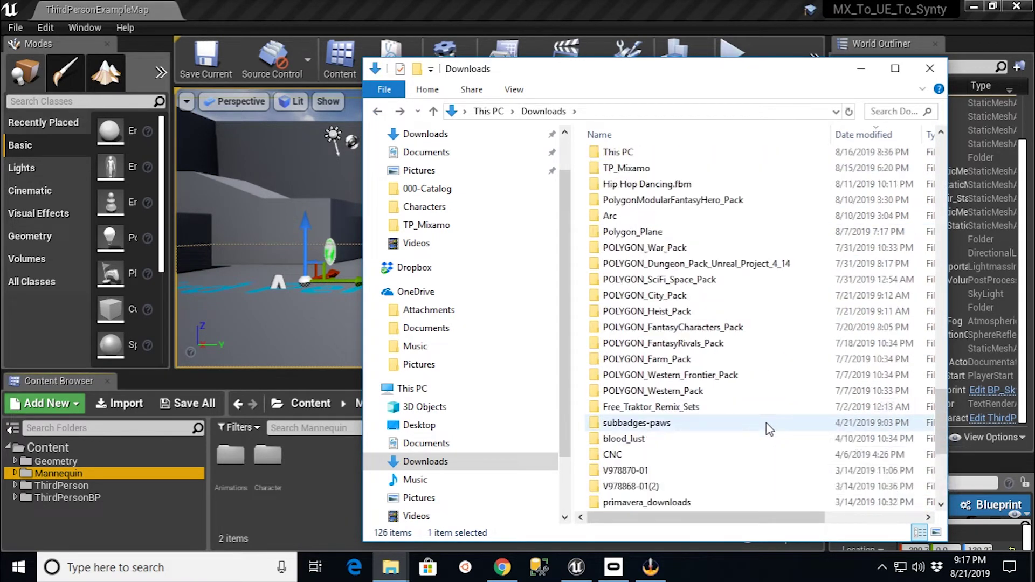
# Open Polygon_FantasyCharacters_Unreal_4_14\Content and copy the PolygonFantasyCharacters folder.
pyautogui.doubleClick(672, 327)
pyautogui.doubleClick(697, 174)
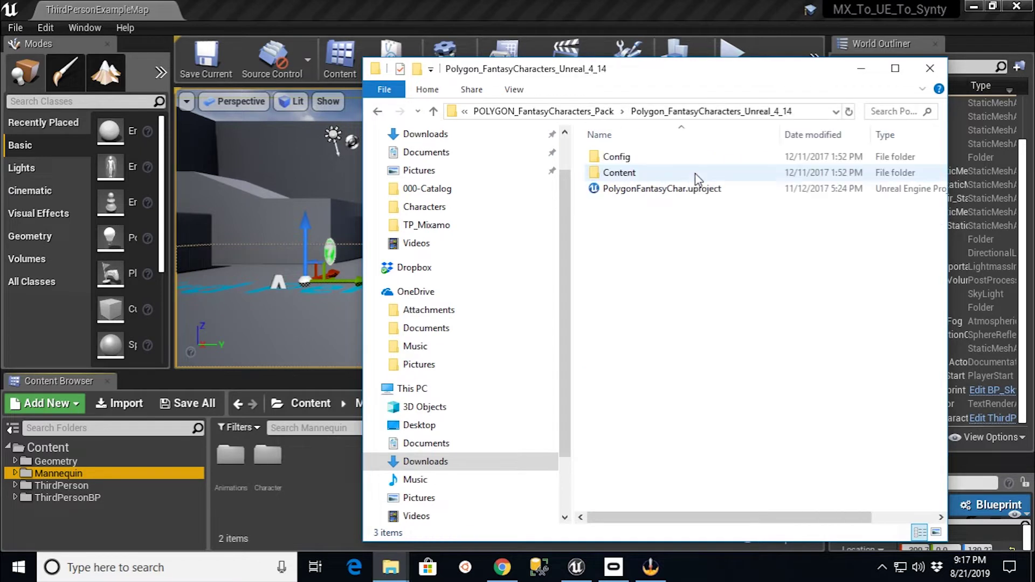
pyautogui.doubleClick(636, 173)
pyautogui.click(642, 194)
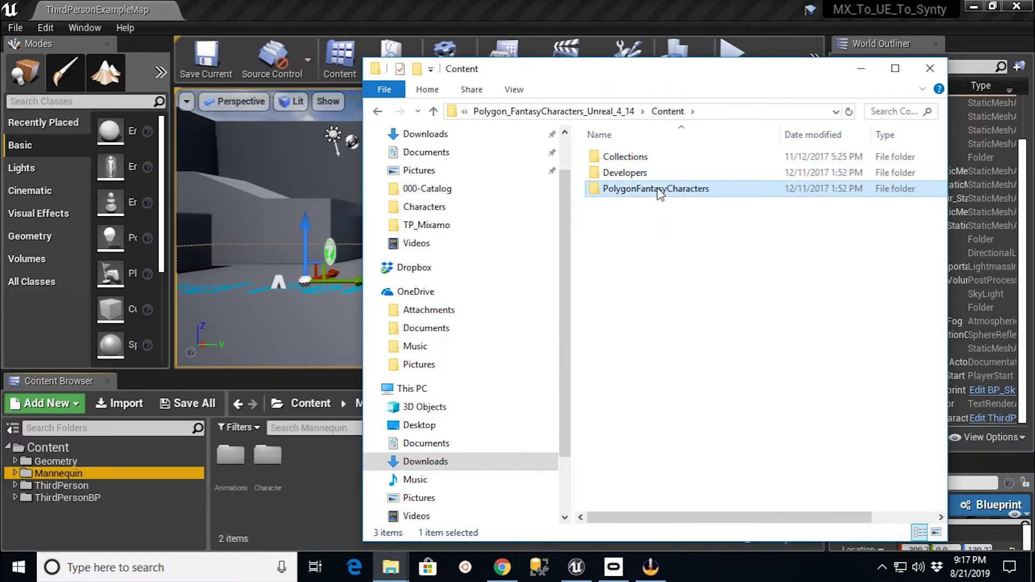
pyautogui.rightClick(661, 192)
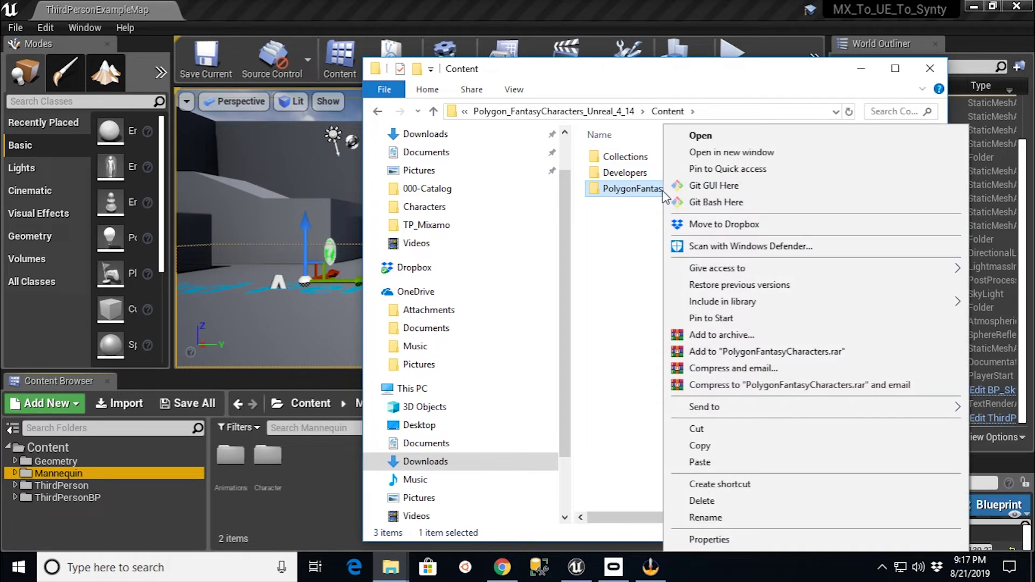
pyautogui.click(718, 447)
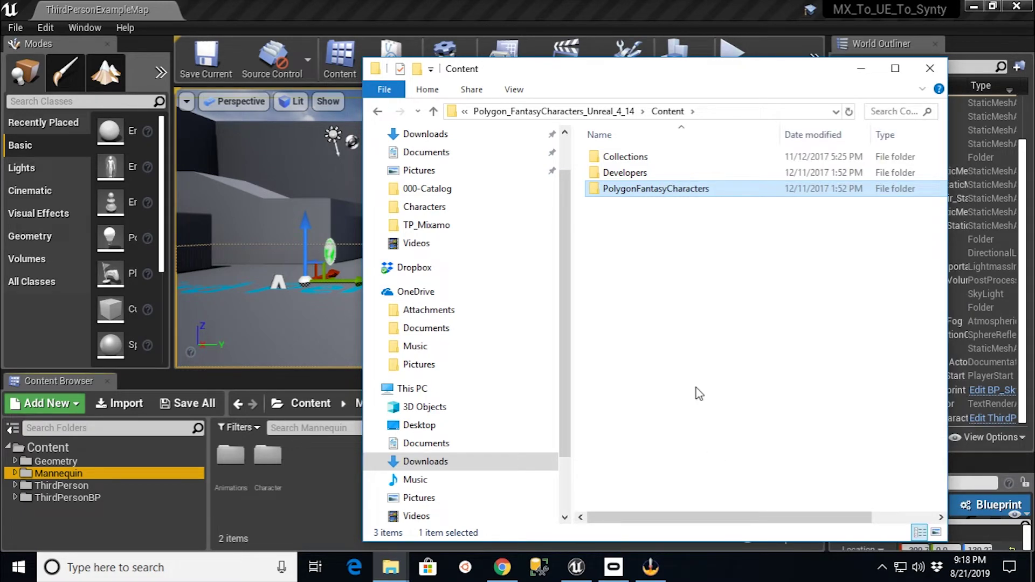
# Reveal the MX_To_UE_To_Synty project's Content folder in File Explorer using Show in Explorer.
pyautogui.click(291, 480)
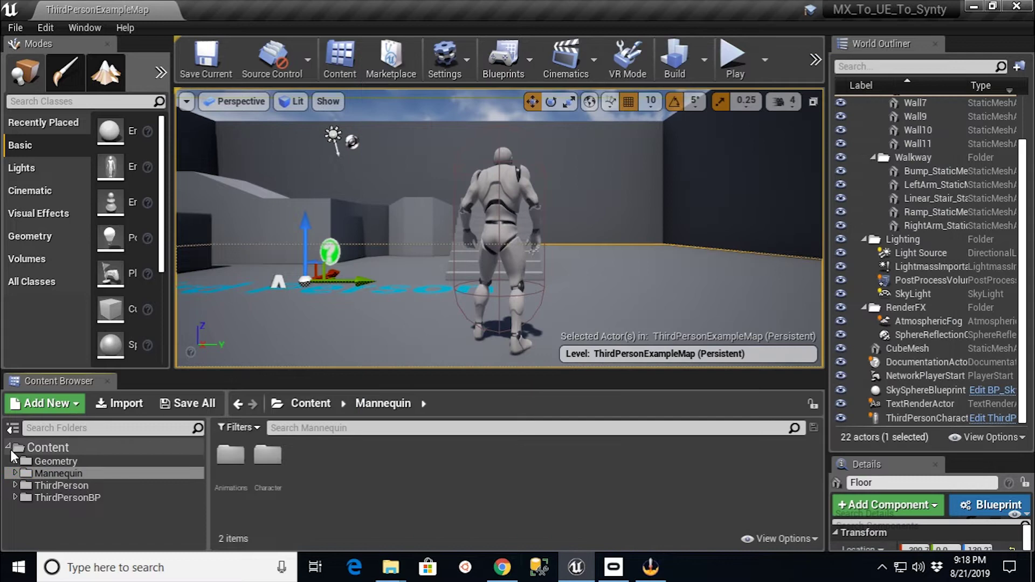
pyautogui.rightClick(53, 447)
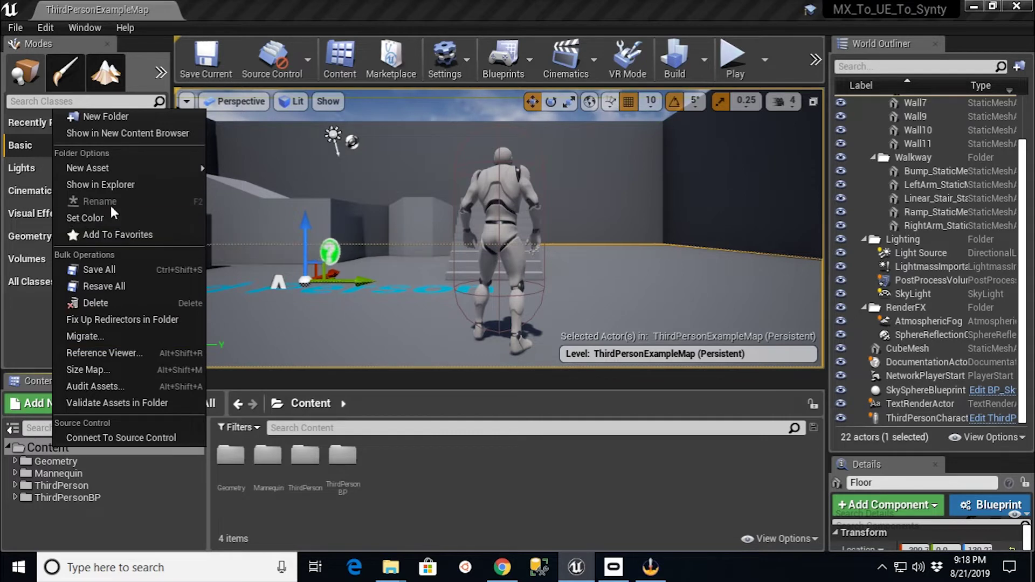
pyautogui.click(109, 185)
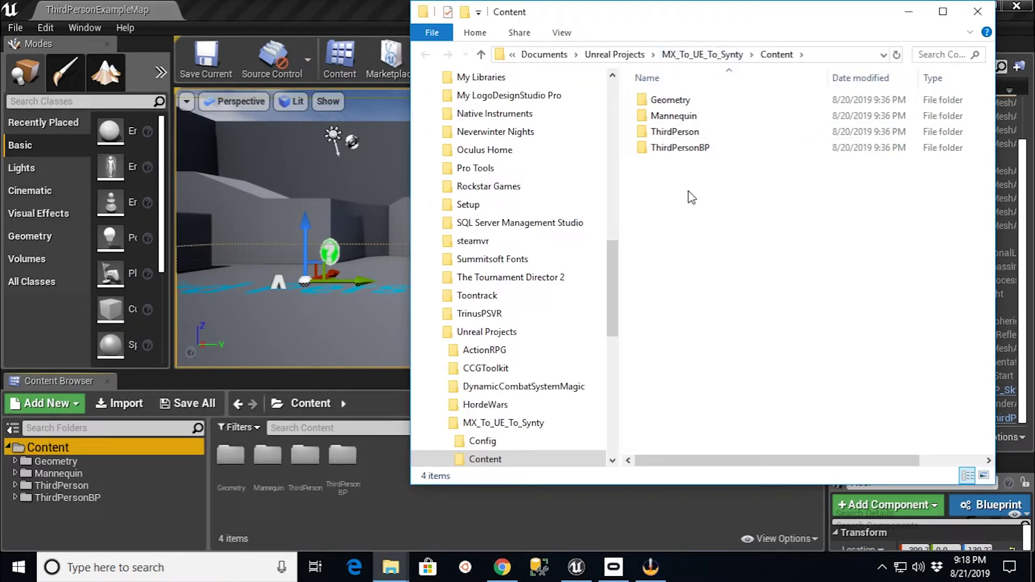
# Paste the PolygonFantasyCharacters folder into the project's Content folder, then return to Unreal.
pyautogui.rightClick(679, 201)
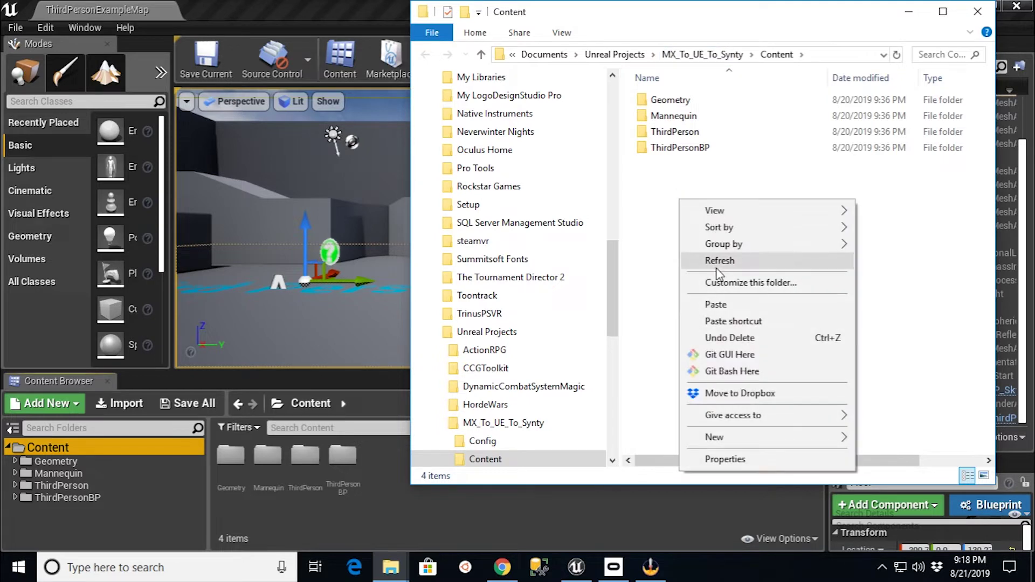
pyautogui.click(715, 303)
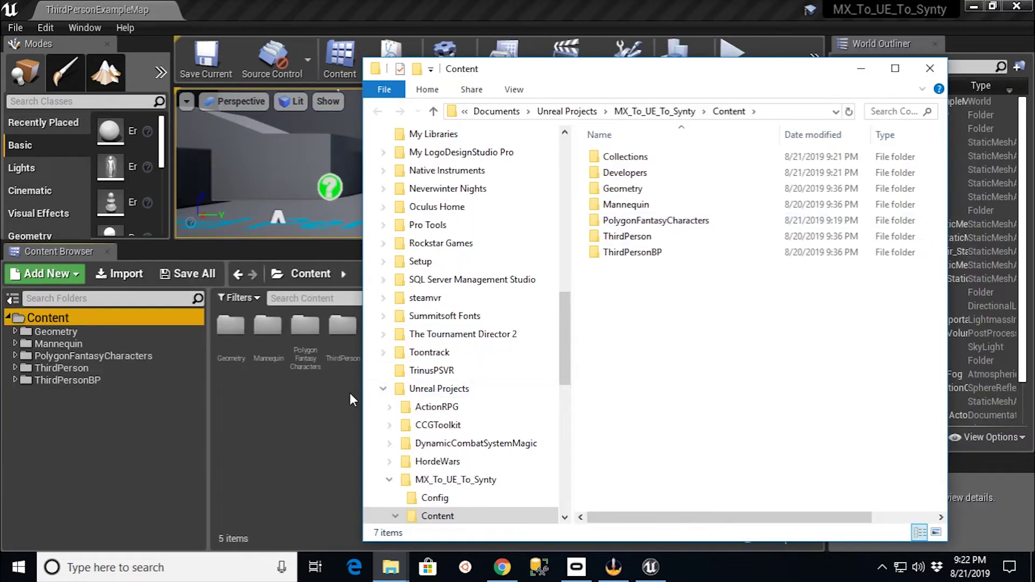
pyautogui.click(308, 402)
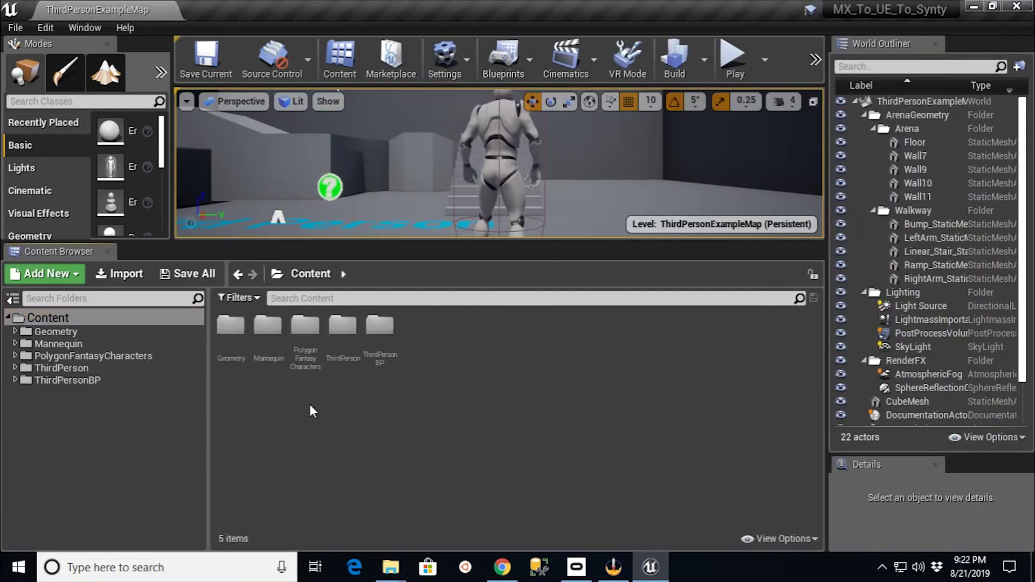
# Browse PolygonFantasyCharacters > Characters and inspect the SK_Character_Female_Druid mesh.
pyautogui.click(101, 358)
pyautogui.click(15, 357)
pyautogui.click(66, 369)
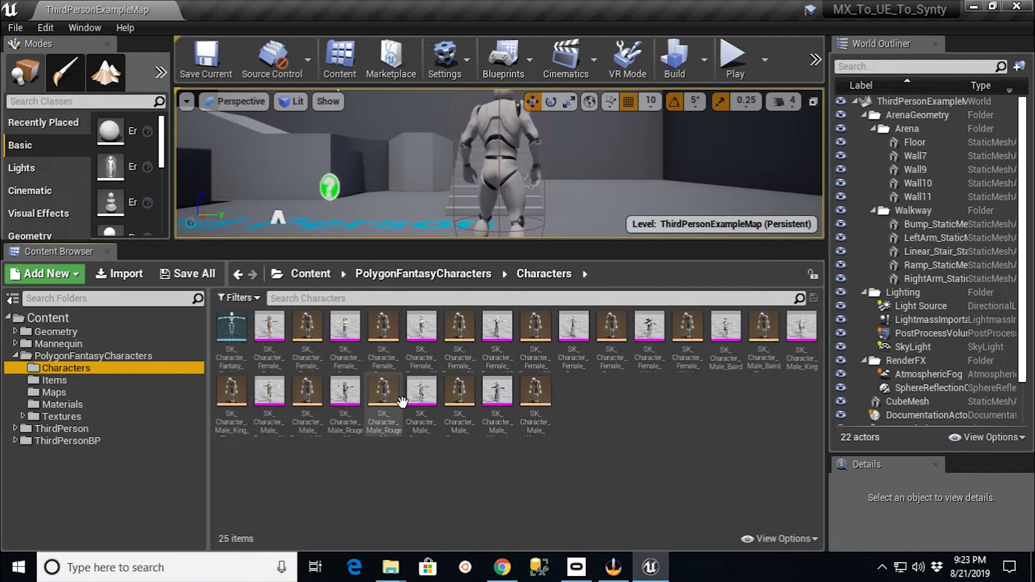
pyautogui.doubleClick(275, 329)
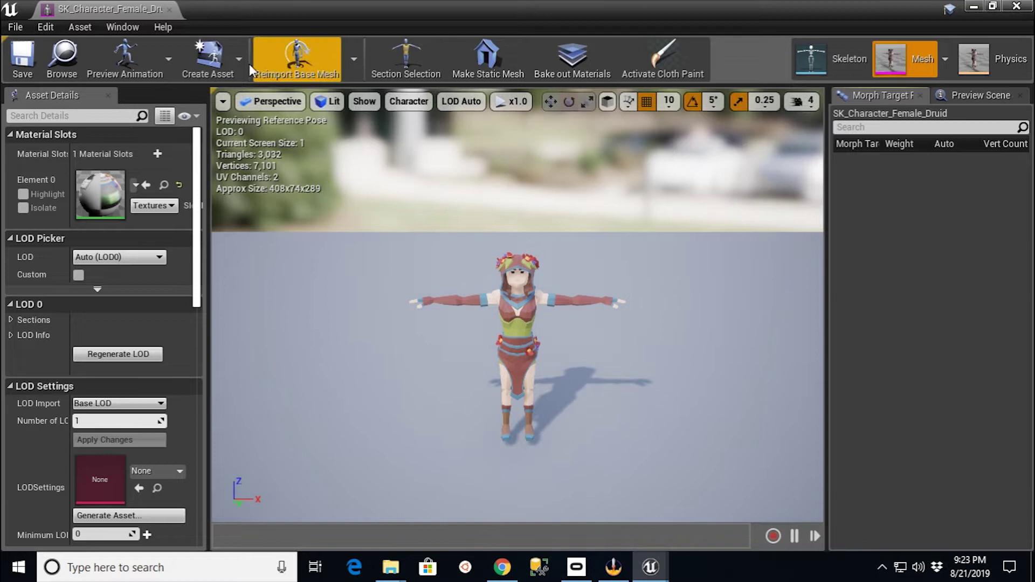
pyautogui.click(169, 10)
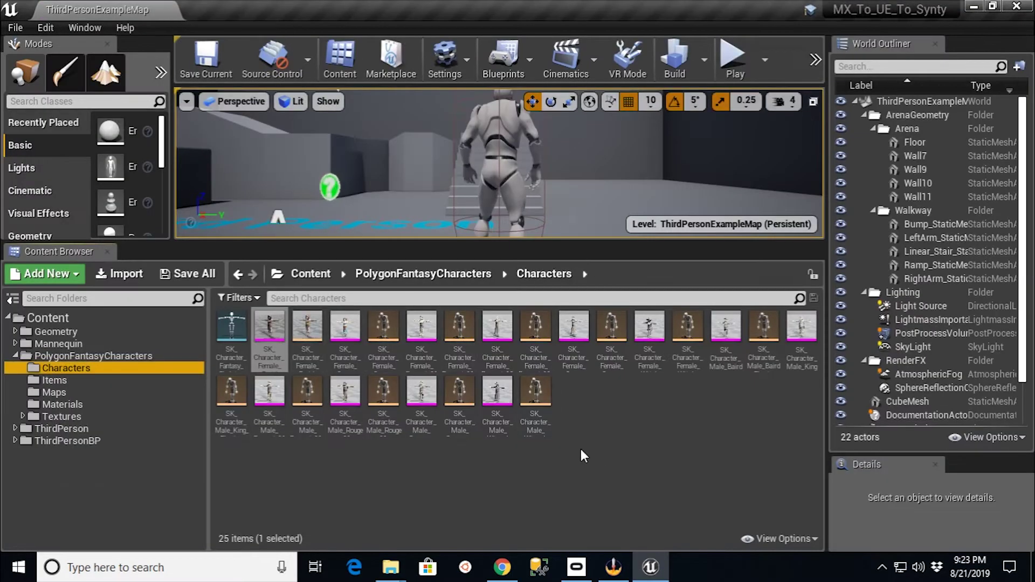
# Create a new folder named 'Animations' inside PolygonFantasyCharacters.
pyautogui.rightClick(80, 354)
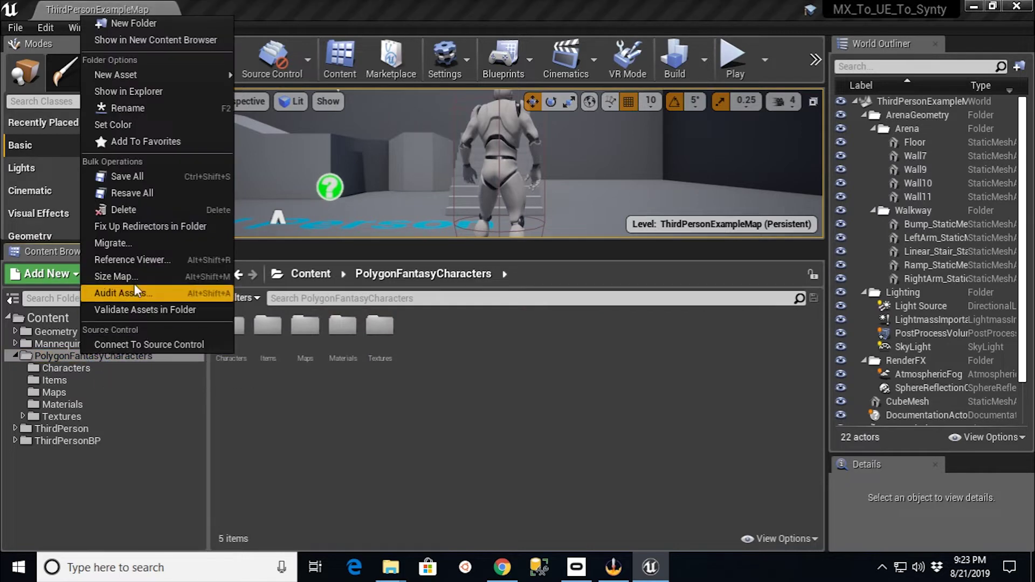
pyautogui.moveTo(123, 72)
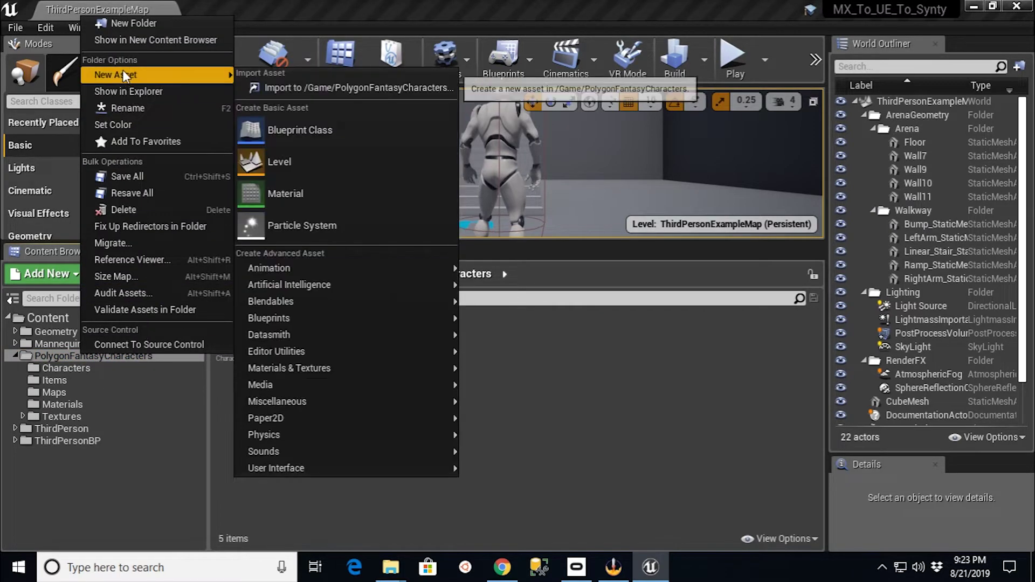
pyautogui.click(113, 24)
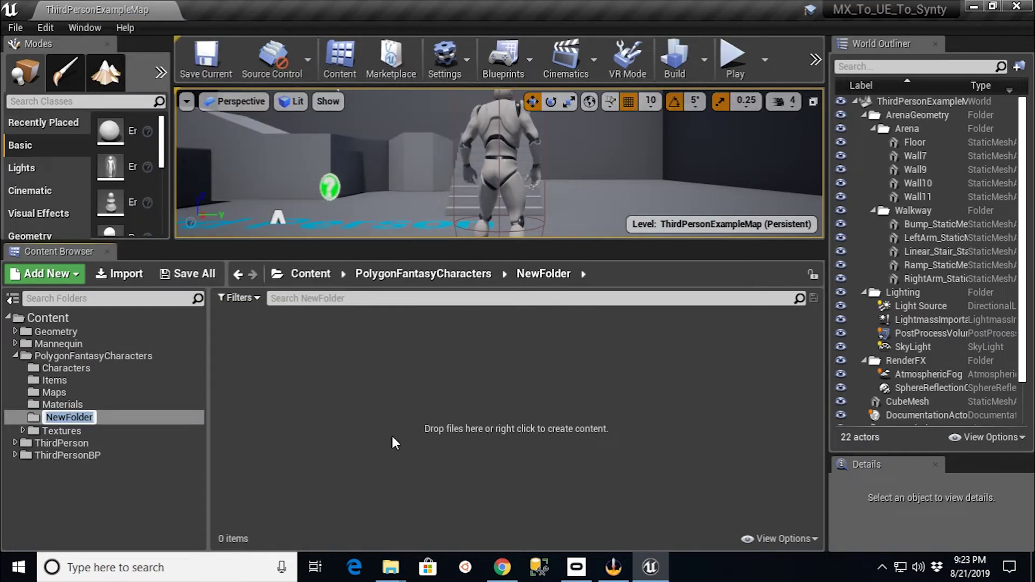
pyautogui.write('Animations')
pyautogui.press('Return')
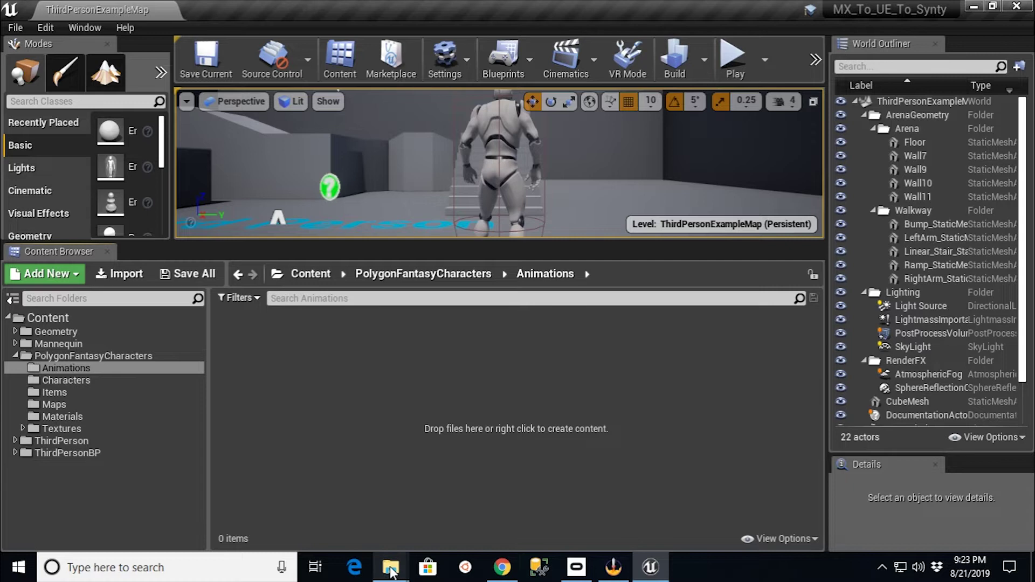
# Navigate File Explorer to the Downloads > Pro Magic Pack folder.
pyautogui.moveTo(390, 566)
pyautogui.click(503, 464)
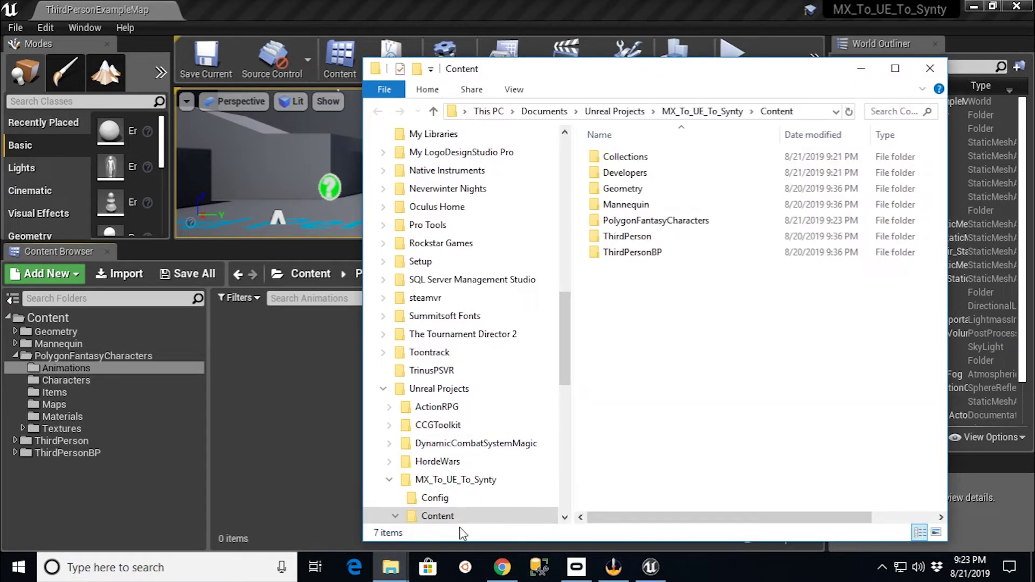
pyautogui.click(542, 111)
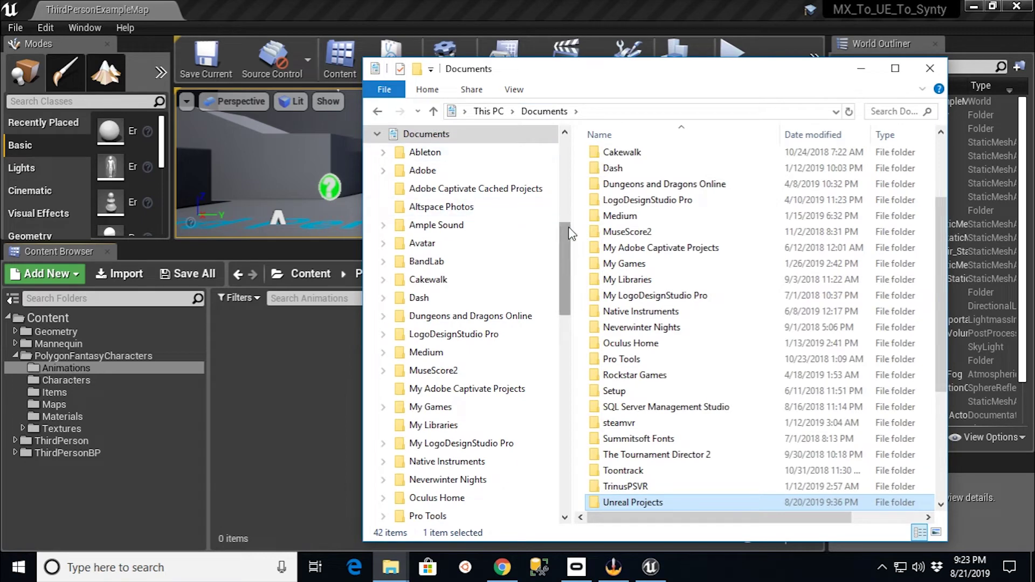
pyautogui.moveTo(567, 232); pyautogui.dragTo(562, 134)
pyautogui.click(422, 184)
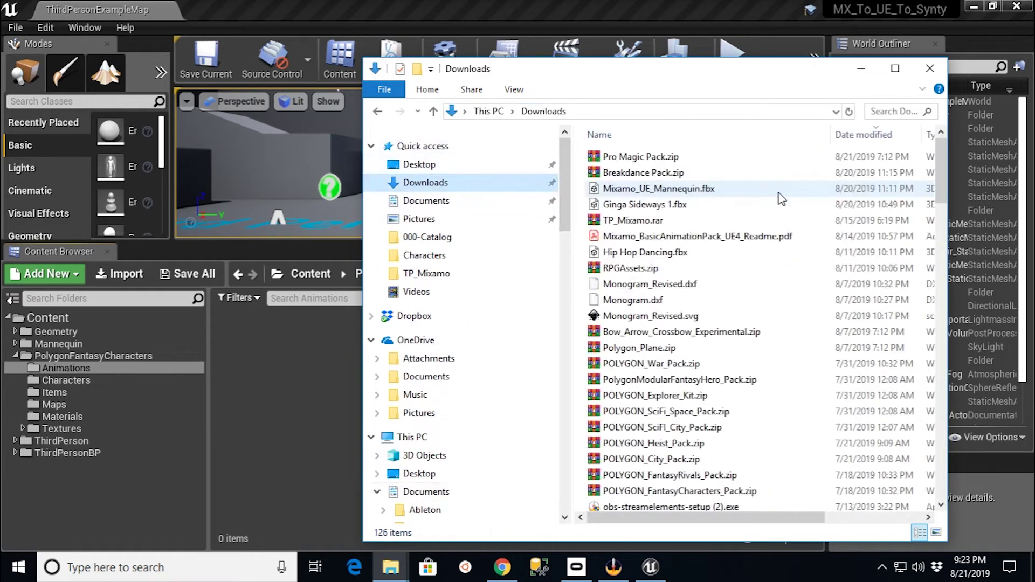
pyautogui.moveTo(937, 158); pyautogui.dragTo(966, 372)
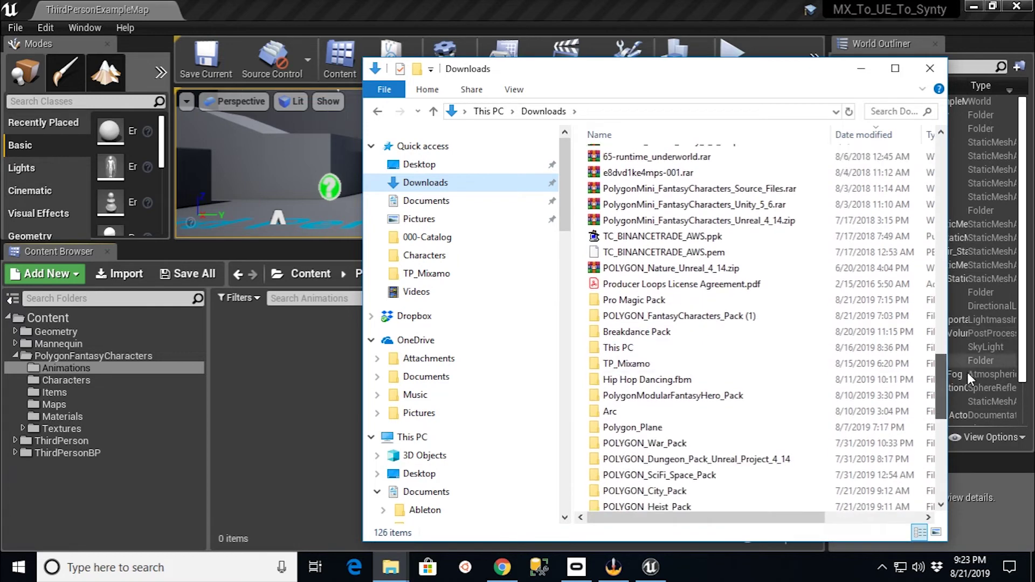
pyautogui.doubleClick(634, 300)
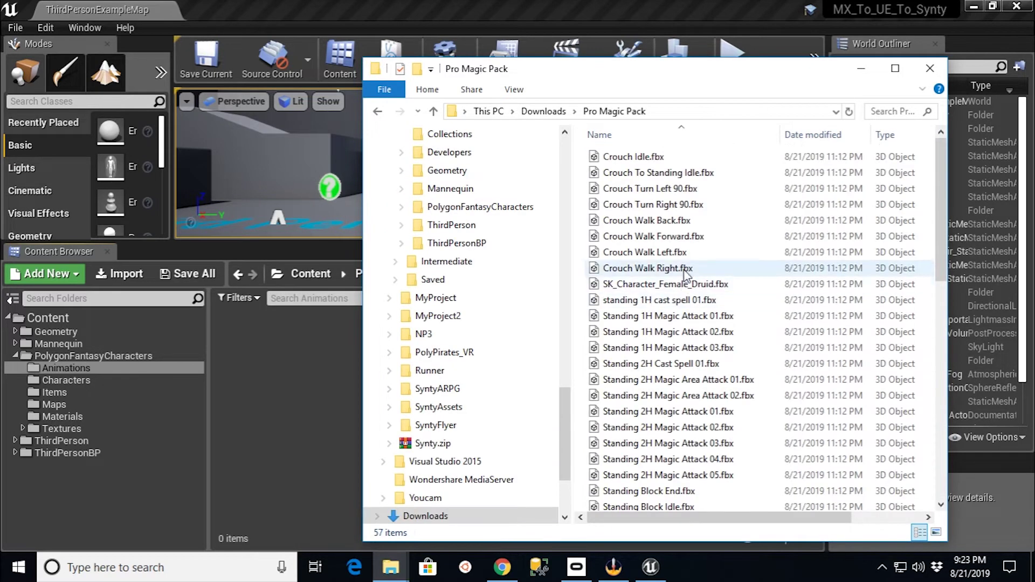
# Drag Standing 2H Cast Spell 01 through Standing 2H Magic Attack 05 into Unreal's Animations folder.
pyautogui.click(682, 284)
pyautogui.scroll(-3, 665, 290)
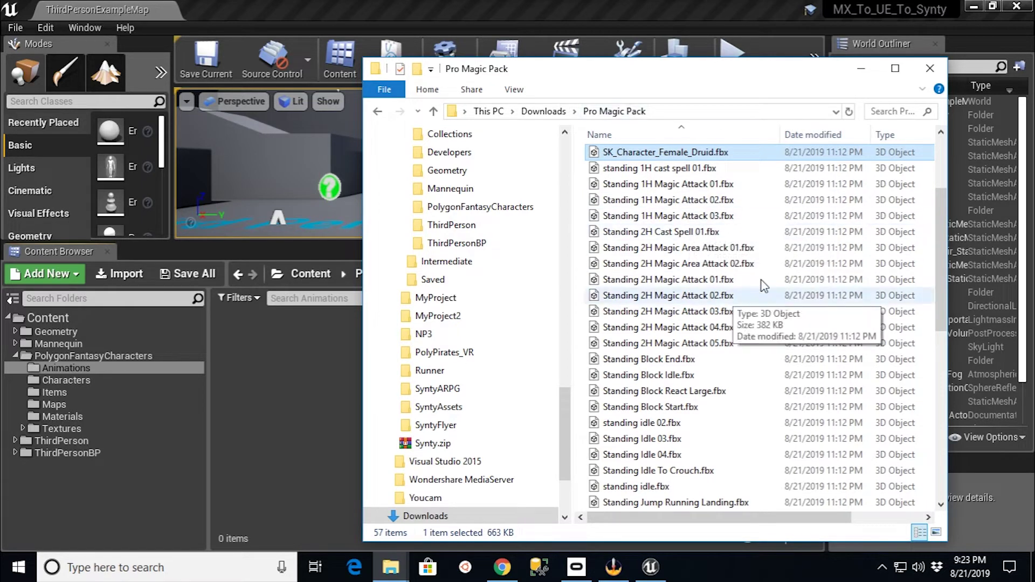
pyautogui.click(674, 232)
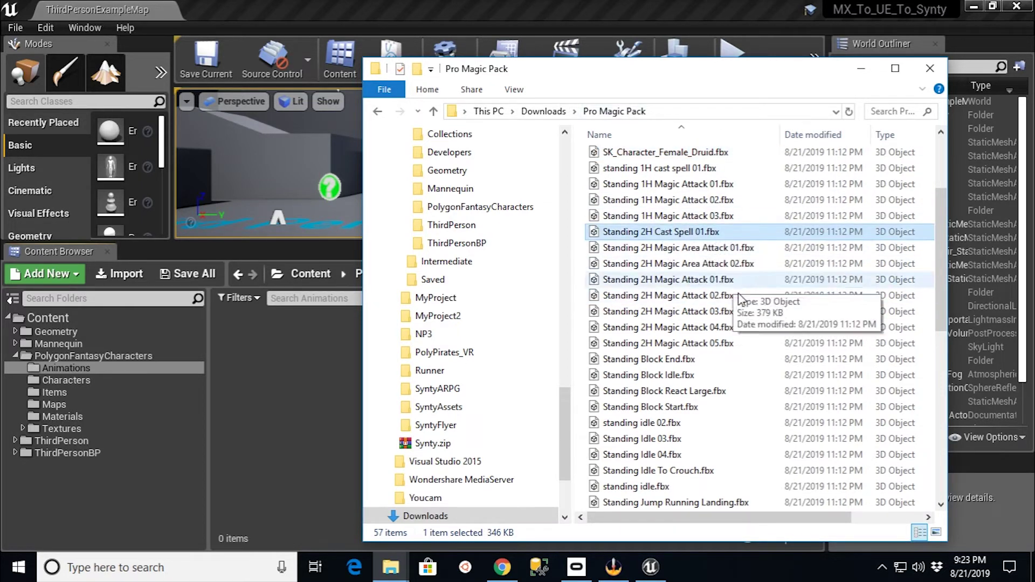
pyautogui.keyDown('shift'); pyautogui.click(689, 348); pyautogui.keyUp('shift')
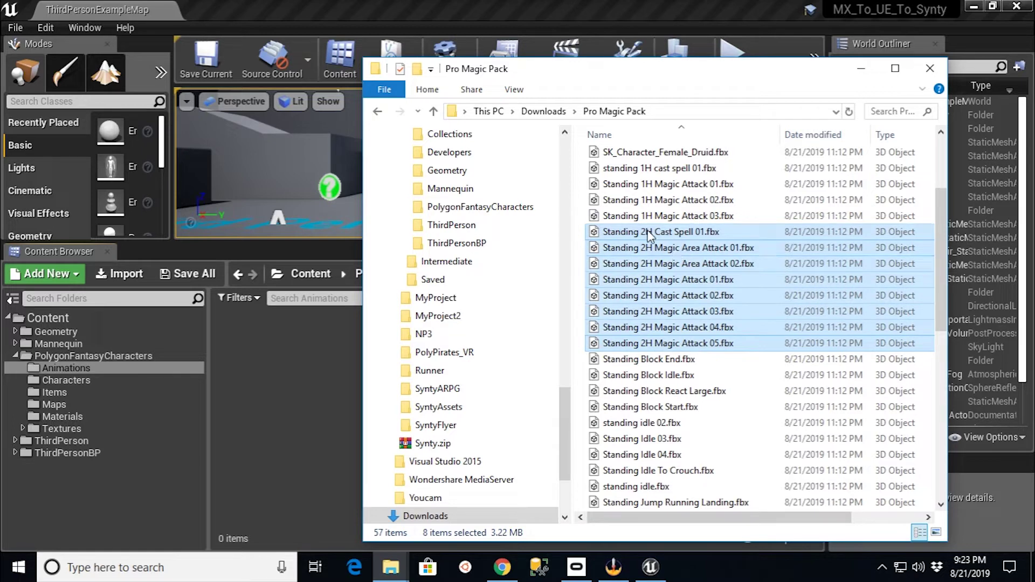
pyautogui.moveTo(637, 240); pyautogui.dragTo(290, 388)
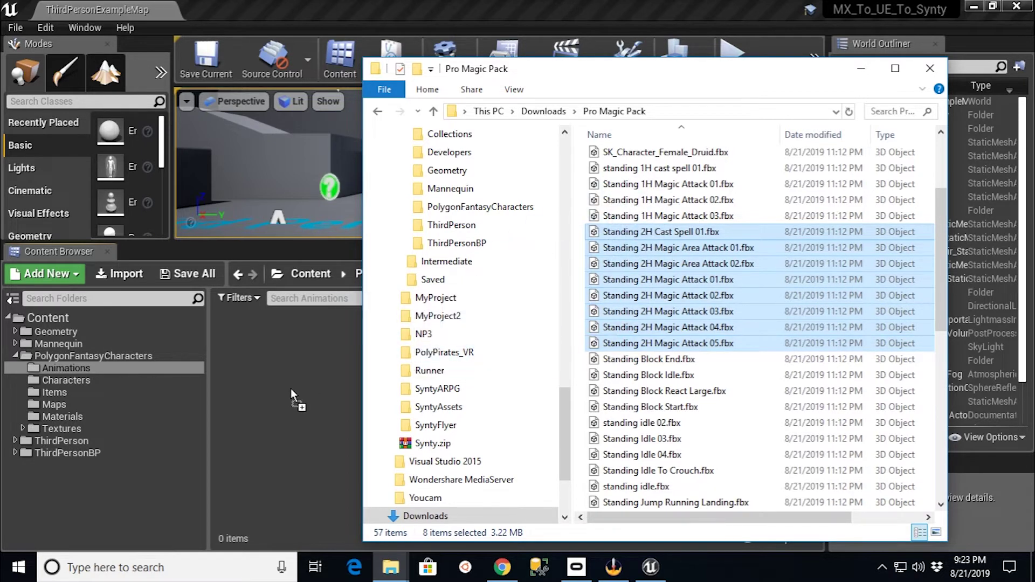
# Import all eight FBX animations using SK_Character_Fantasy_Skeleton as the skeleton.
pyautogui.click(861, 68)
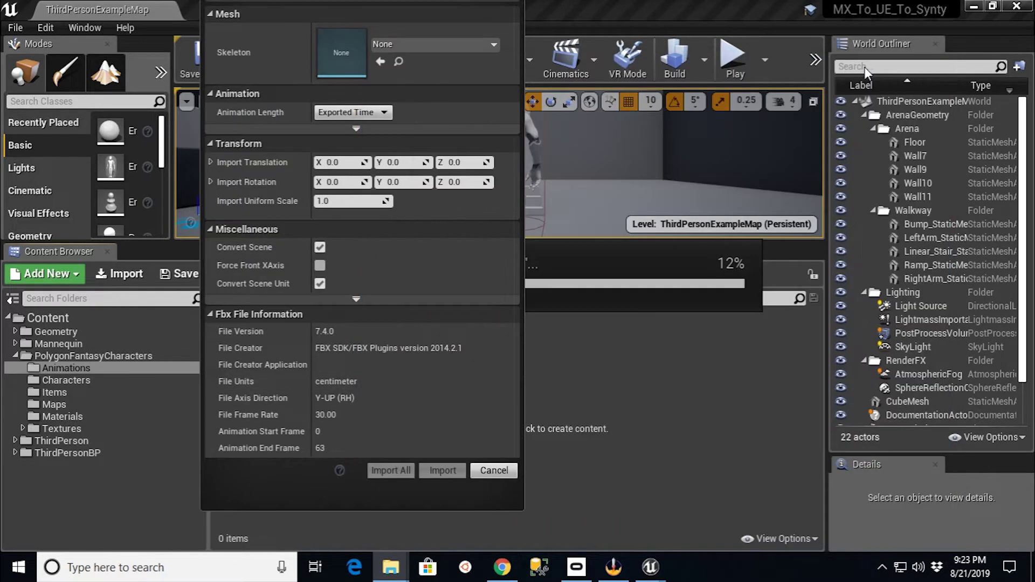
pyautogui.click(493, 46)
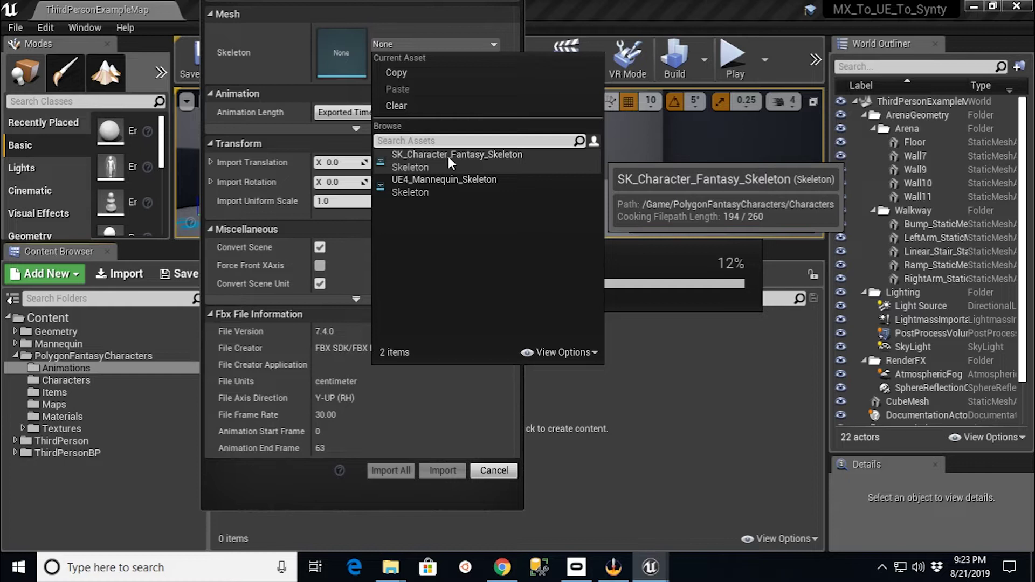
pyautogui.click(487, 160)
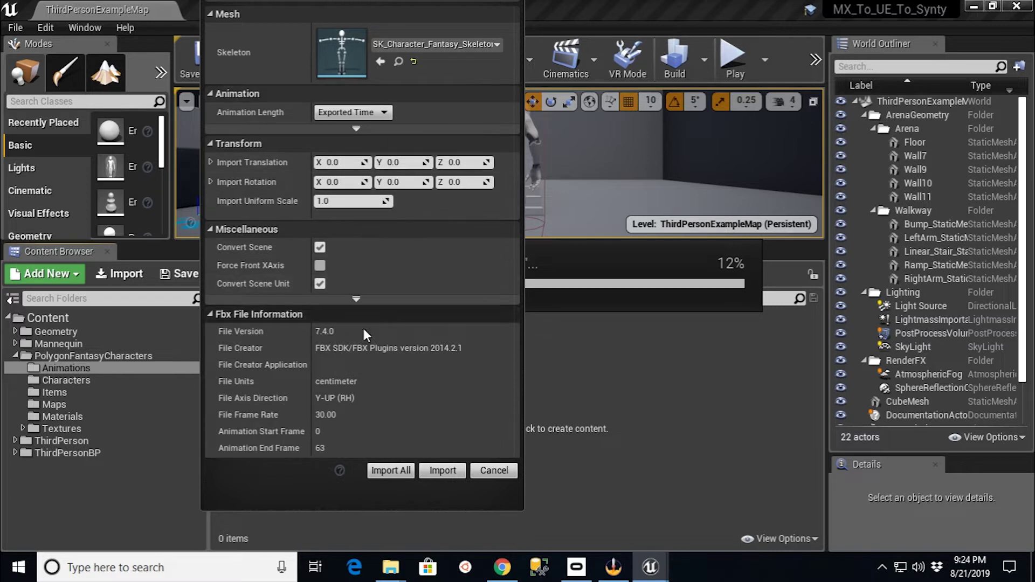
pyautogui.click(386, 471)
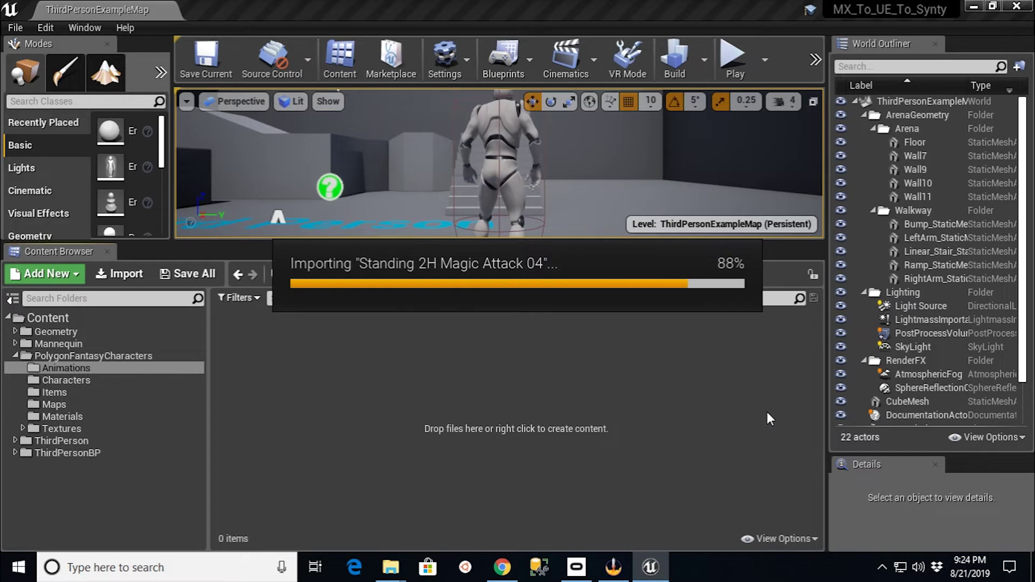
# Save all eight newly imported Standing 2H animation sequences.
pyautogui.click(585, 438)
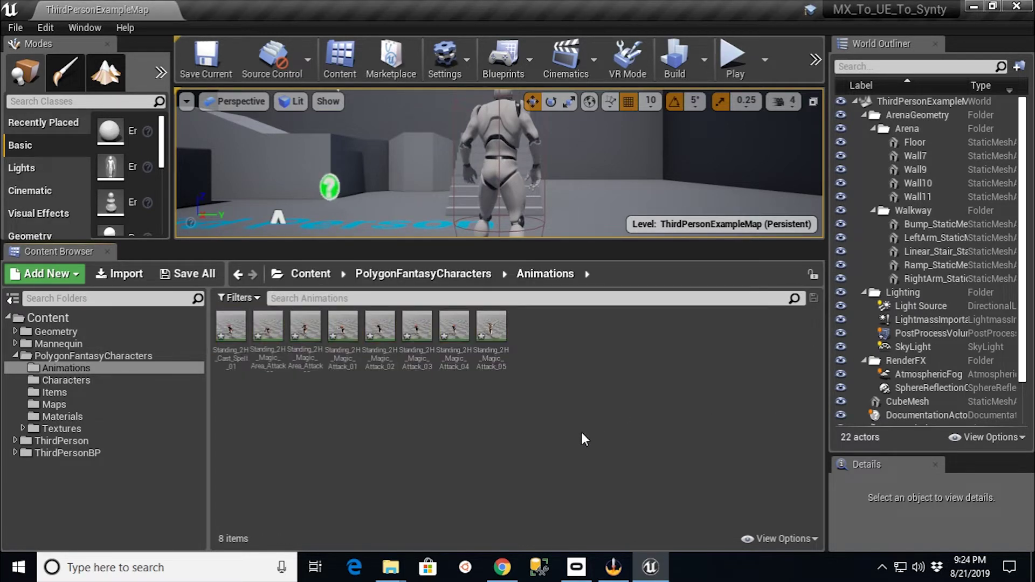
pyautogui.click(189, 274)
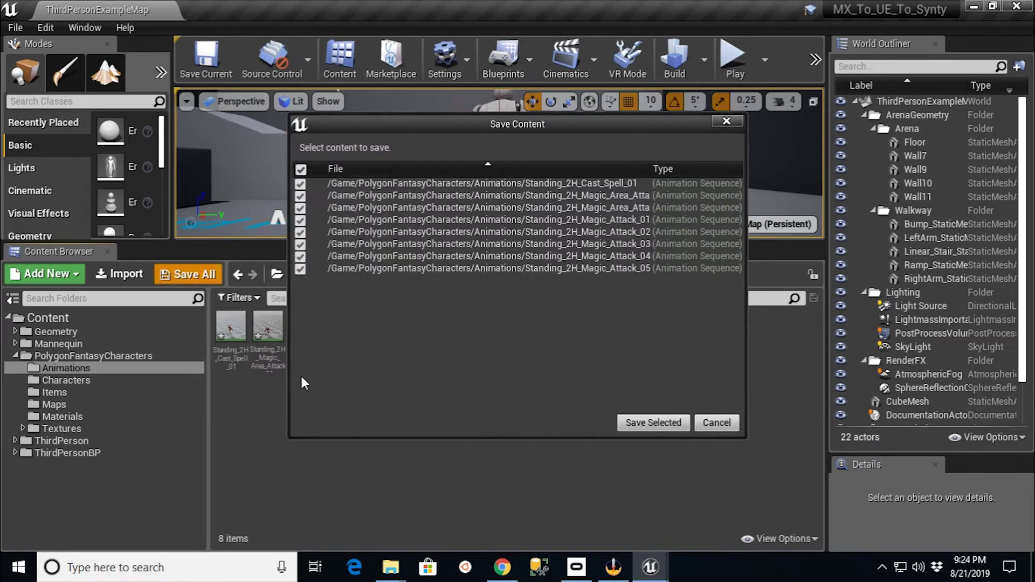
pyautogui.click(686, 423)
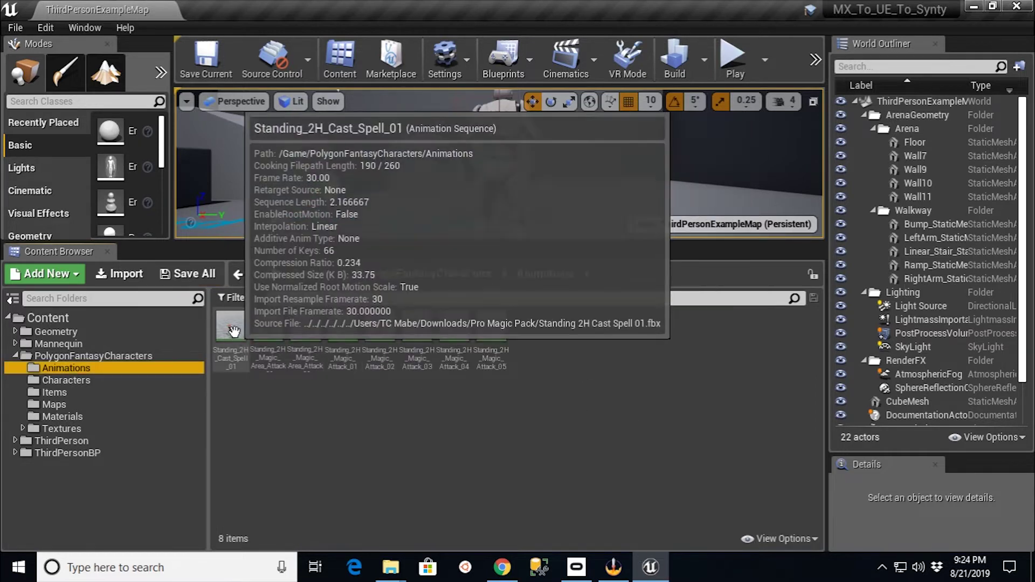
# Preview each Standing 2H clip on the druid, from Cast_Spell_01 through Magic_Attack_05, then pause playback.
pyautogui.doubleClick(231, 325)
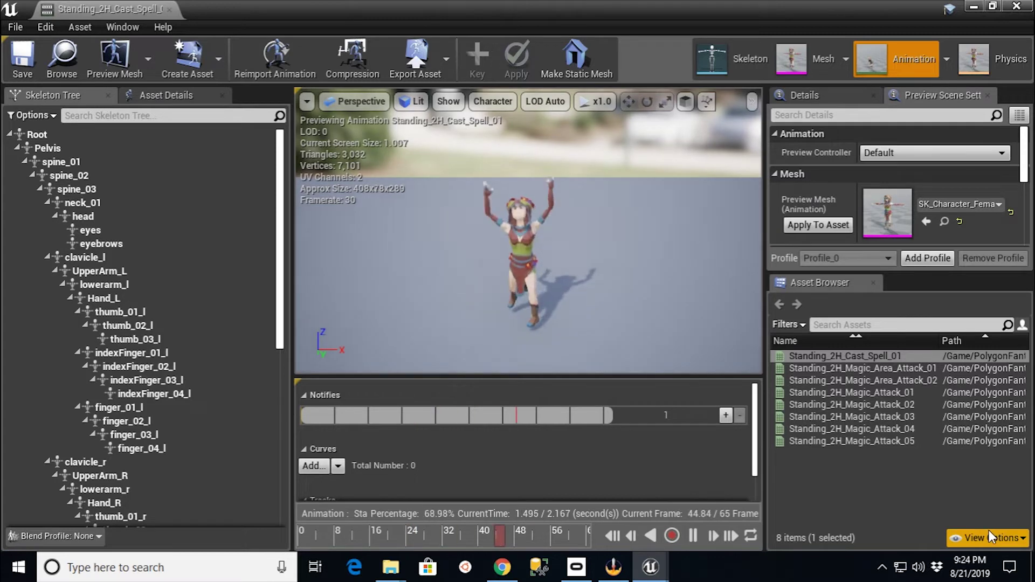
pyautogui.scroll(5, 553, 265)
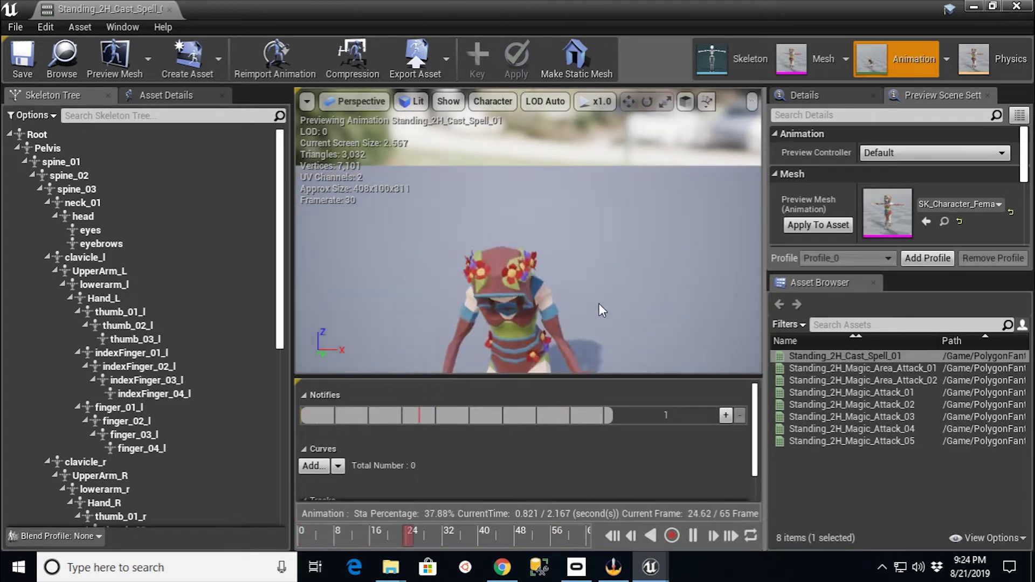
pyautogui.scroll(-5, 599, 307)
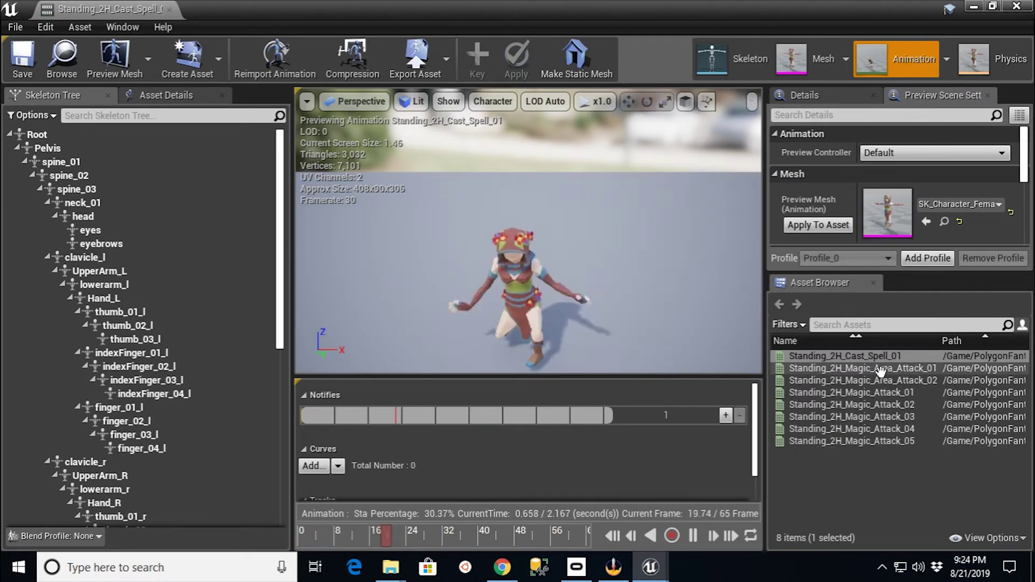
pyautogui.doubleClick(873, 380)
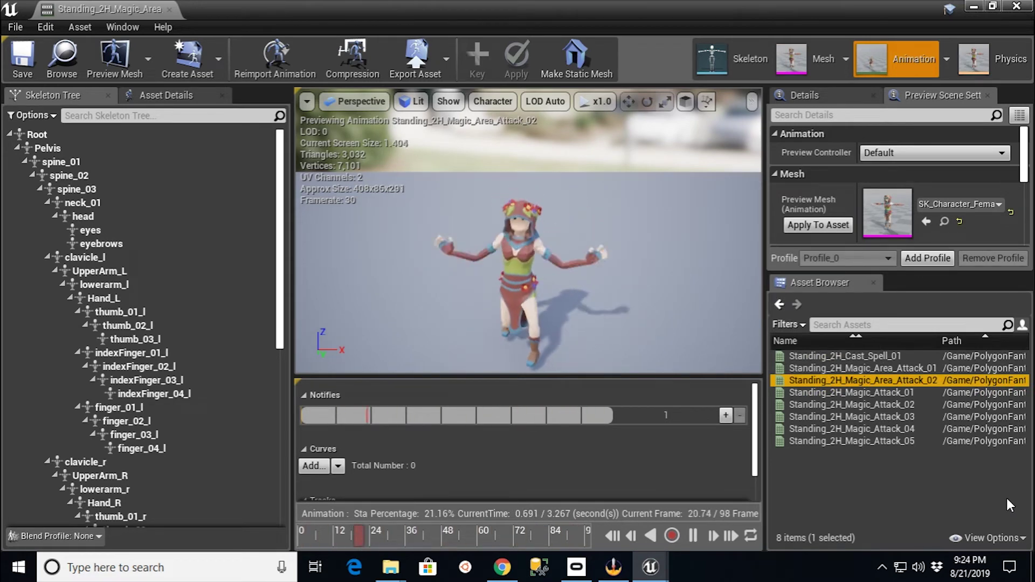
pyautogui.doubleClick(851, 392)
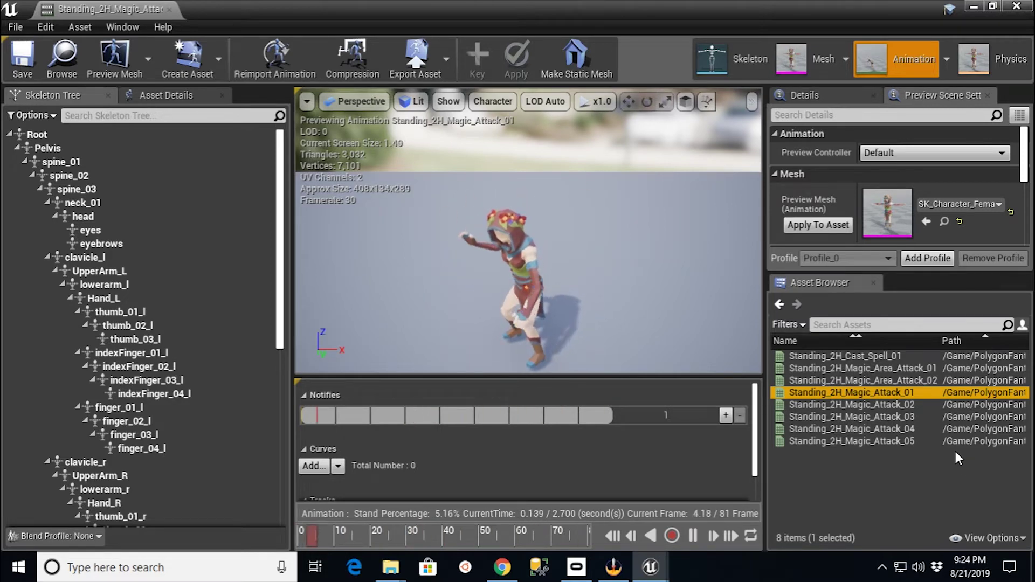
pyautogui.doubleClick(954, 404)
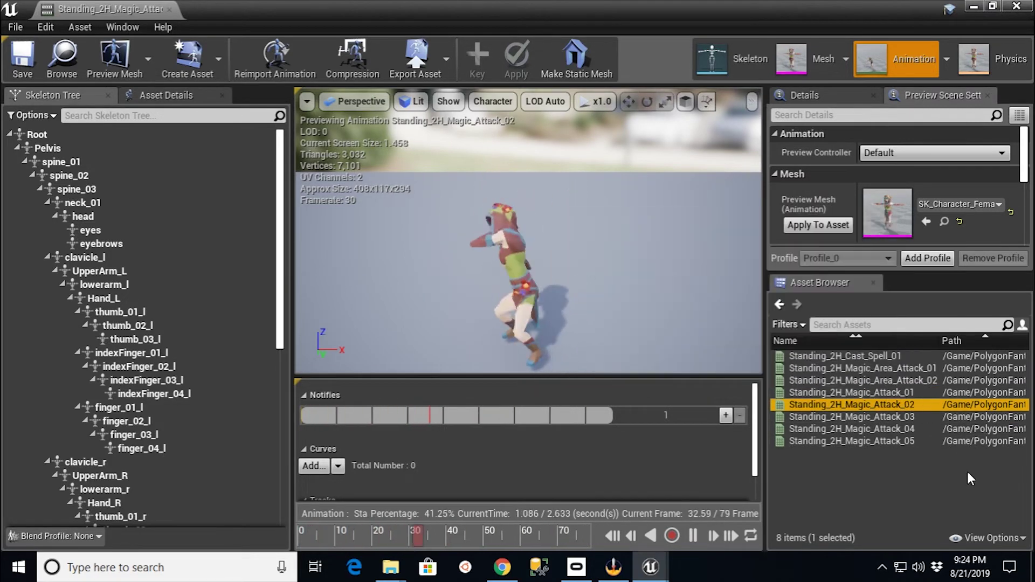
pyautogui.click(892, 418)
pyautogui.doubleClick(892, 418)
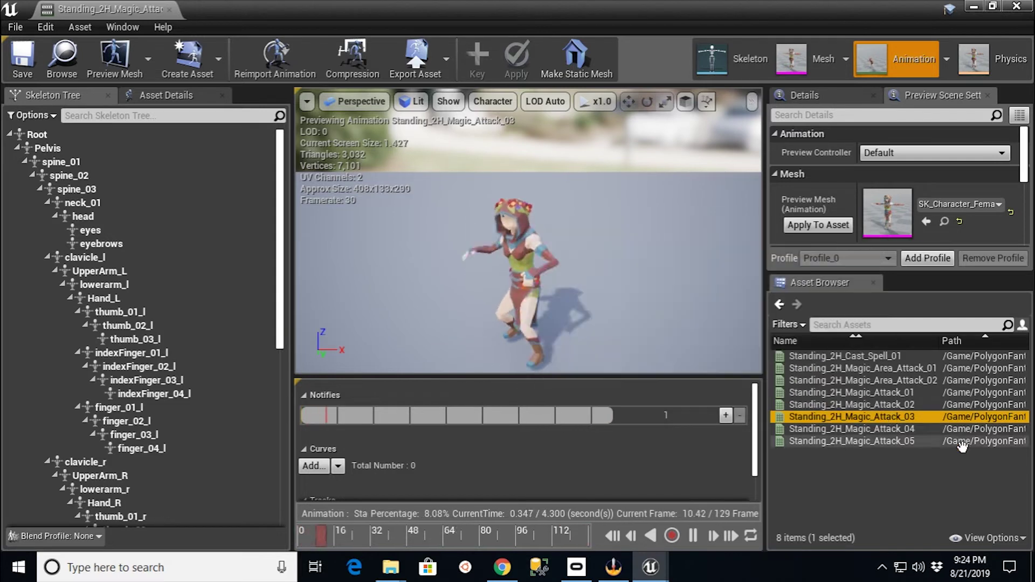
pyautogui.click(905, 429)
pyautogui.doubleClick(906, 429)
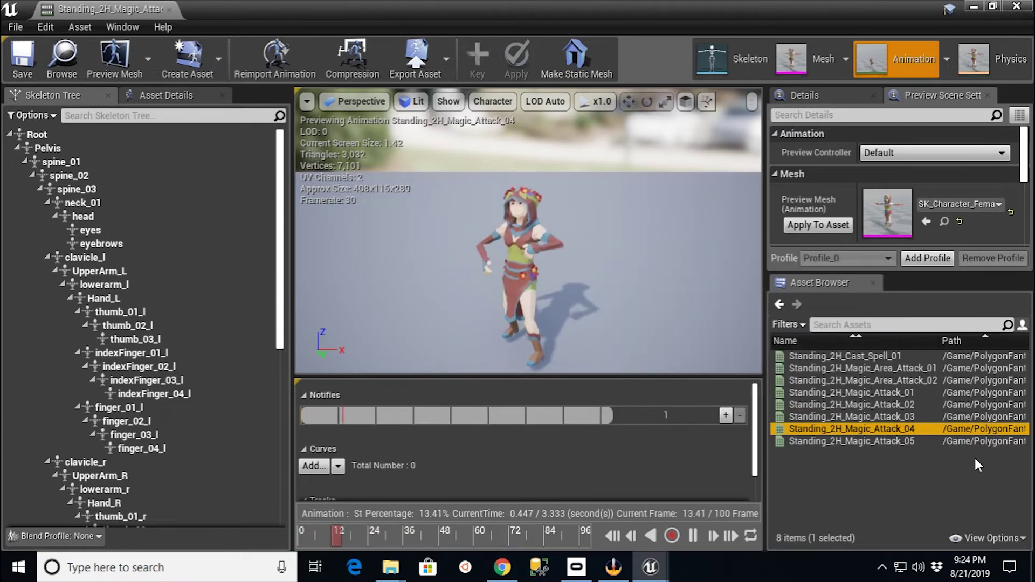
pyautogui.doubleClick(830, 441)
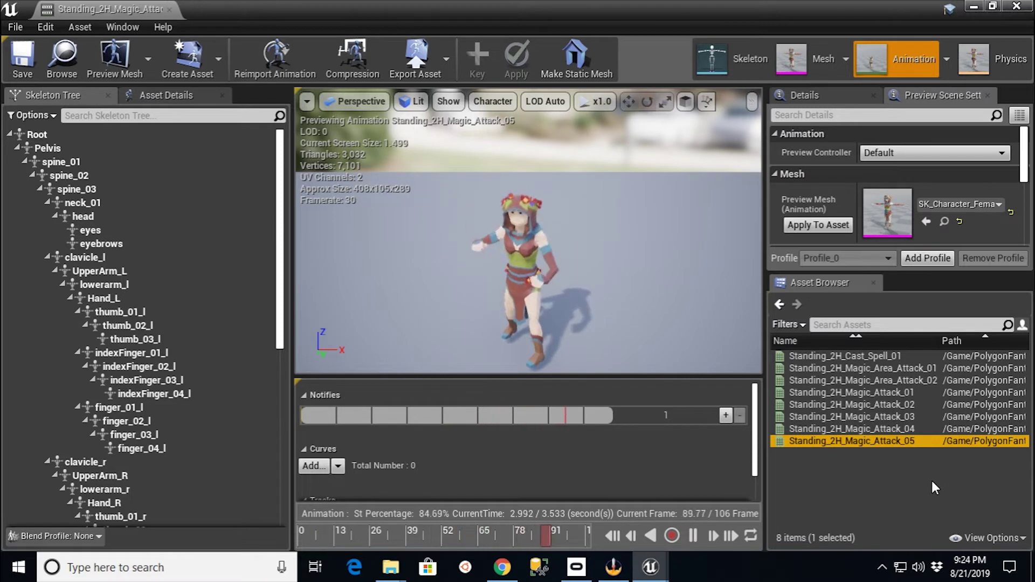
pyautogui.click(693, 535)
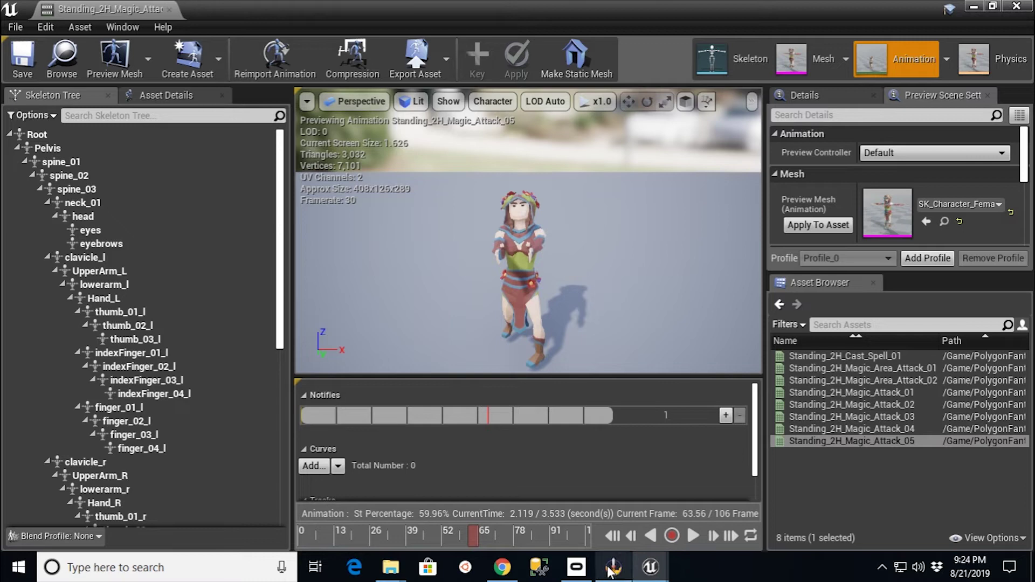
pyautogui.moveTo(610, 570)
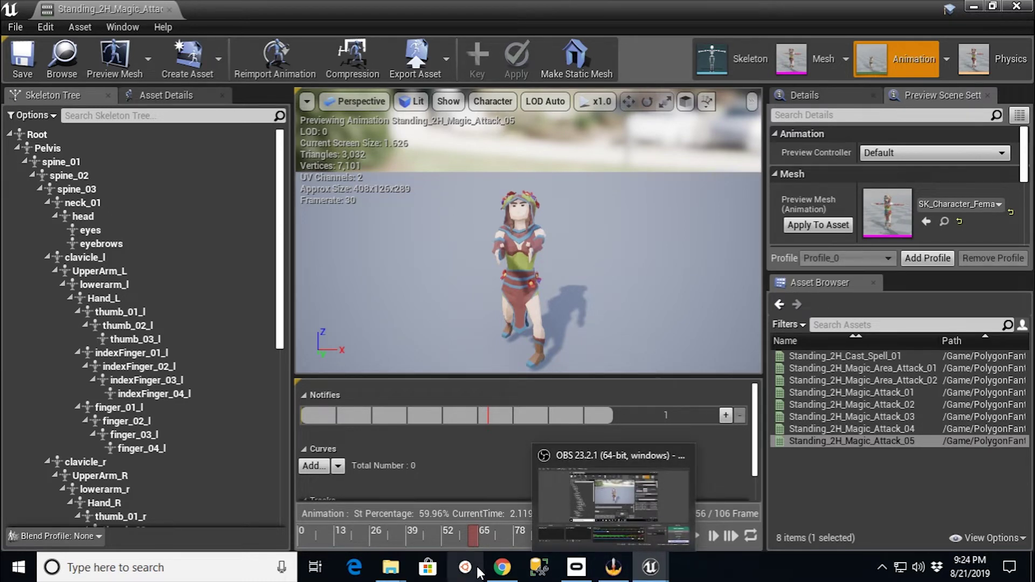
# Scroll through the POLYGON Fantasy Characters Pack page's character list, then return to Unreal.
pyautogui.click(500, 576)
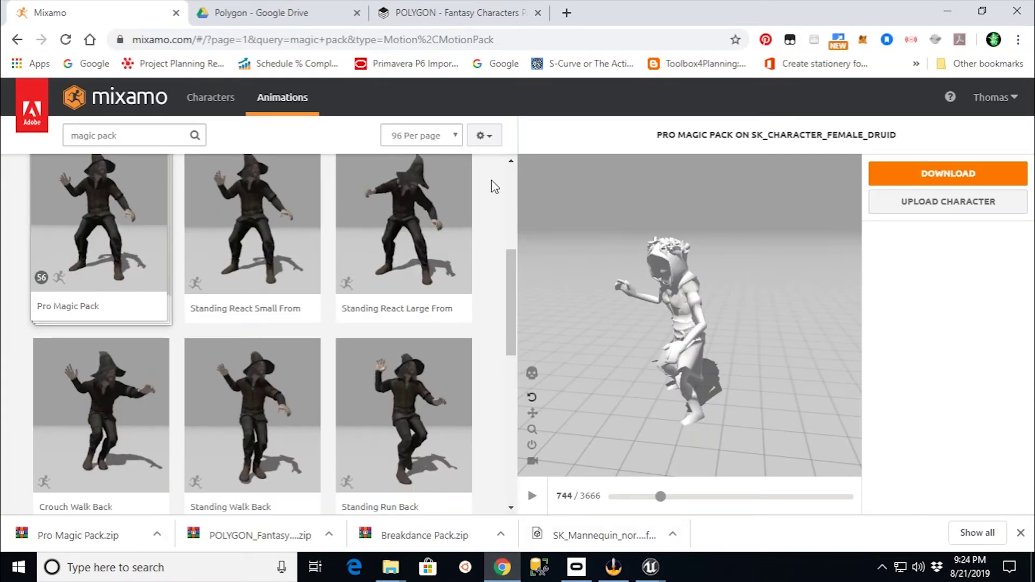
pyautogui.click(447, 18)
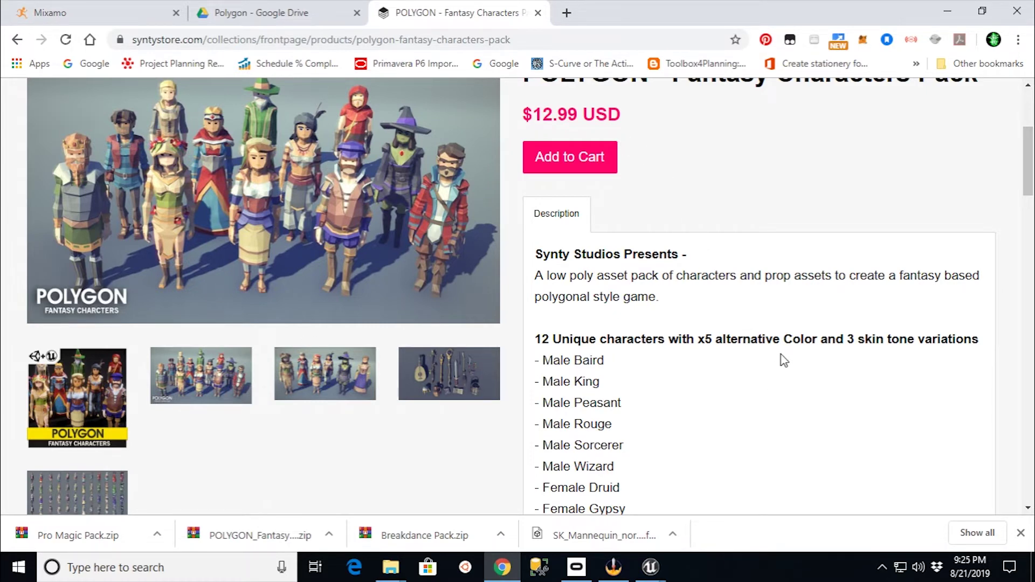
pyautogui.scroll(-5, 794, 372)
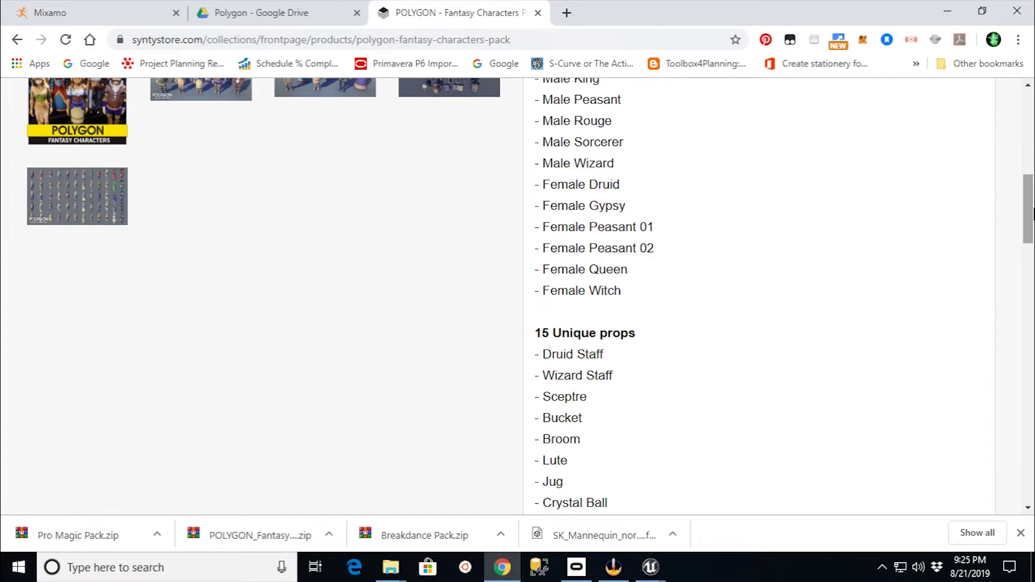
pyautogui.moveTo(1027, 208); pyautogui.dragTo(1003, 118)
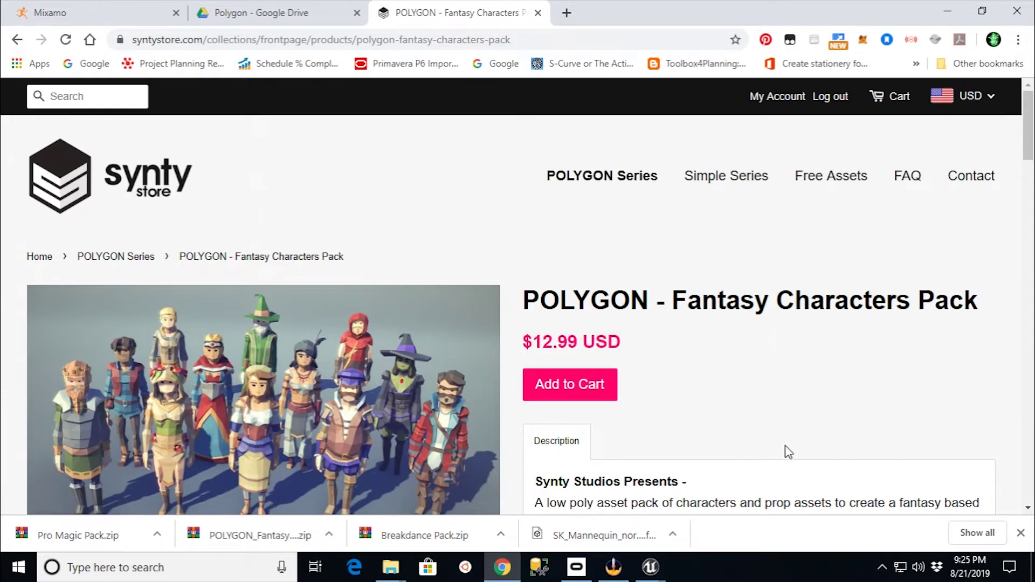
pyautogui.moveTo(655, 560)
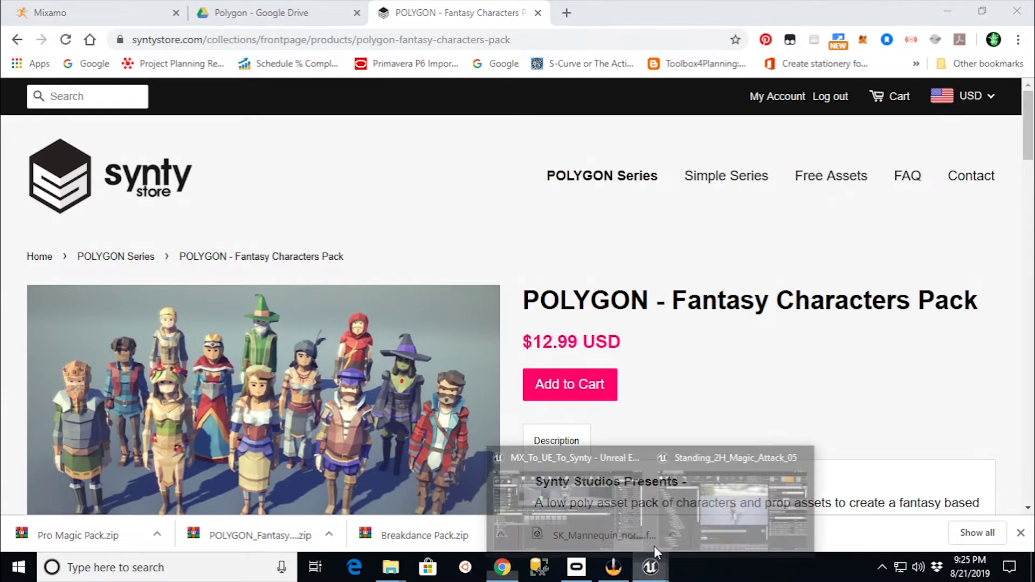
pyautogui.click(702, 484)
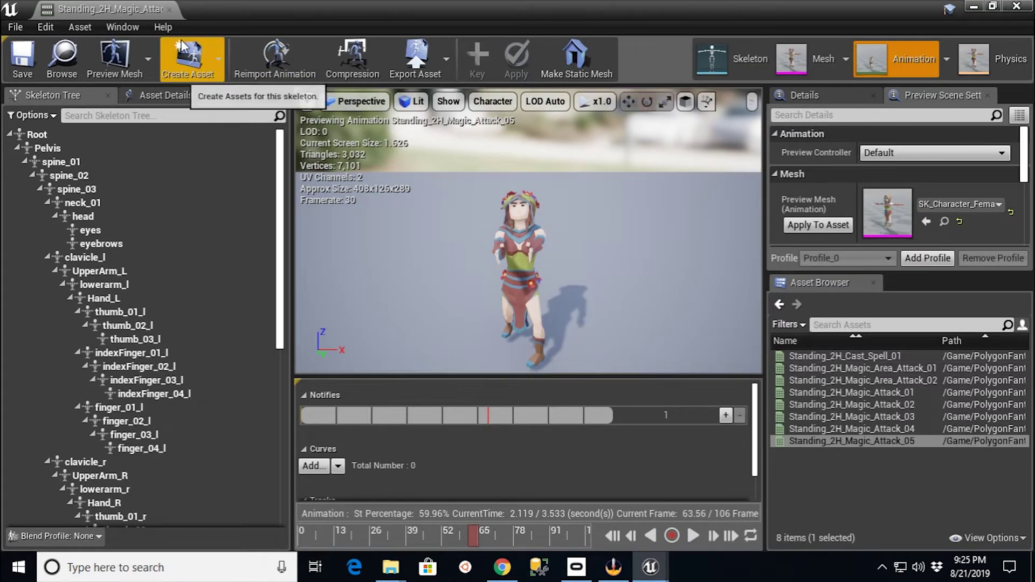
# Close the animation editor and open ThirdPersonCharacter from ThirdPersonBP > Blueprints.
pyautogui.click(169, 10)
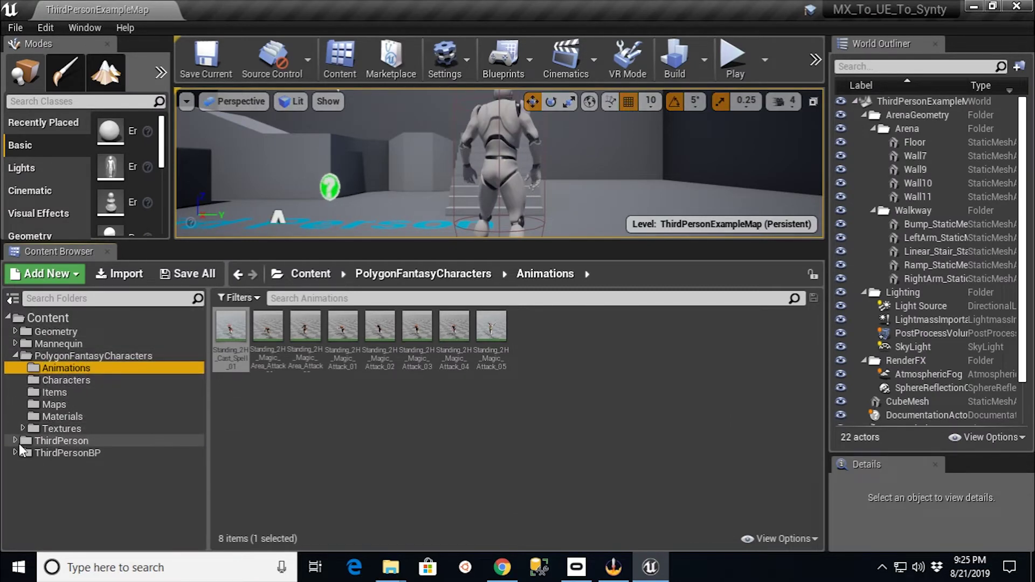
pyautogui.click(71, 453)
pyautogui.click(62, 465)
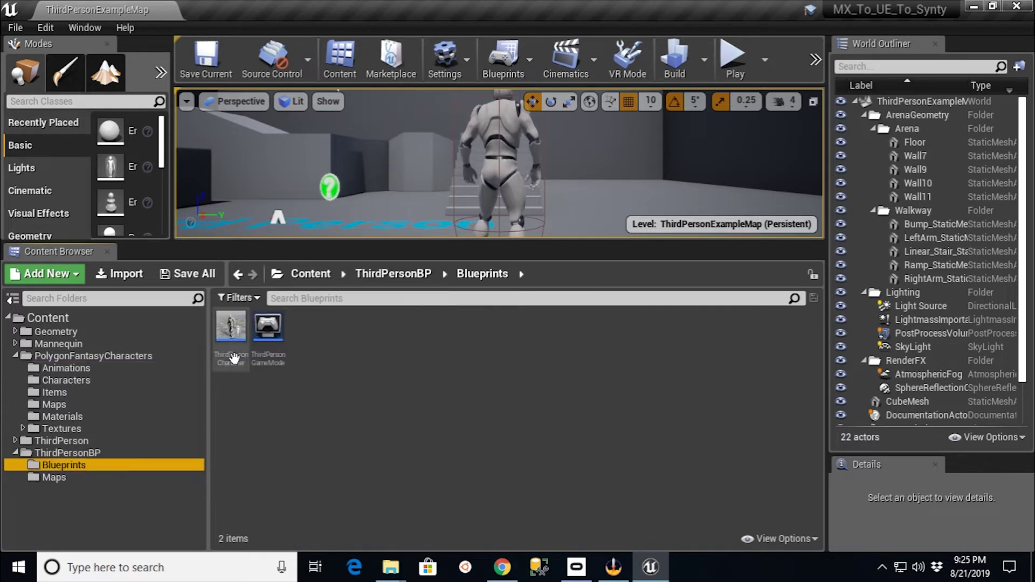
pyautogui.doubleClick(233, 327)
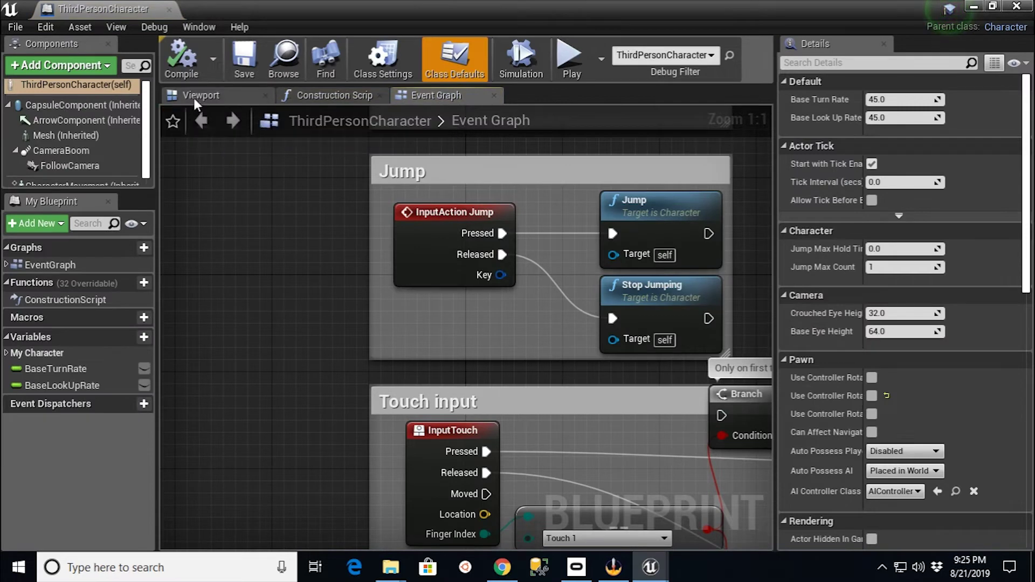
# Set the ThirdPersonCharacter mesh's Skeletal Mesh to SK_Character_Female_Druid, then save and close the blueprint.
pyautogui.click(193, 98)
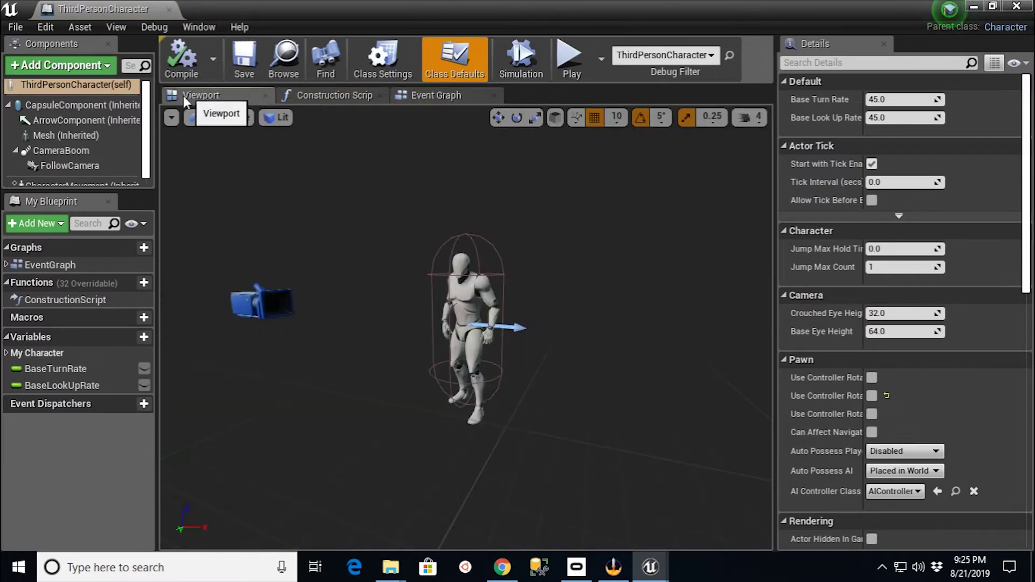
pyautogui.click(57, 135)
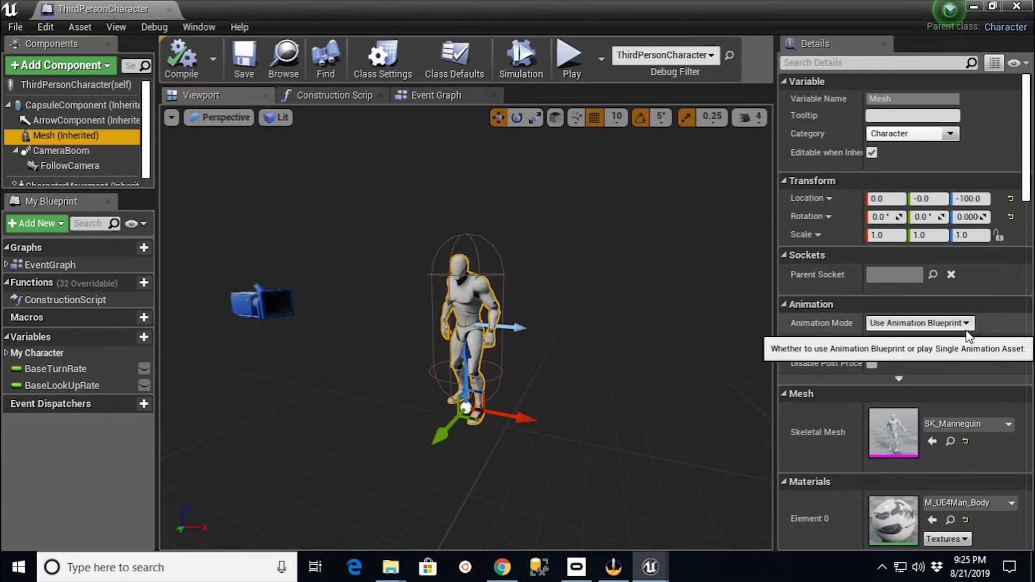
pyautogui.click(1008, 423)
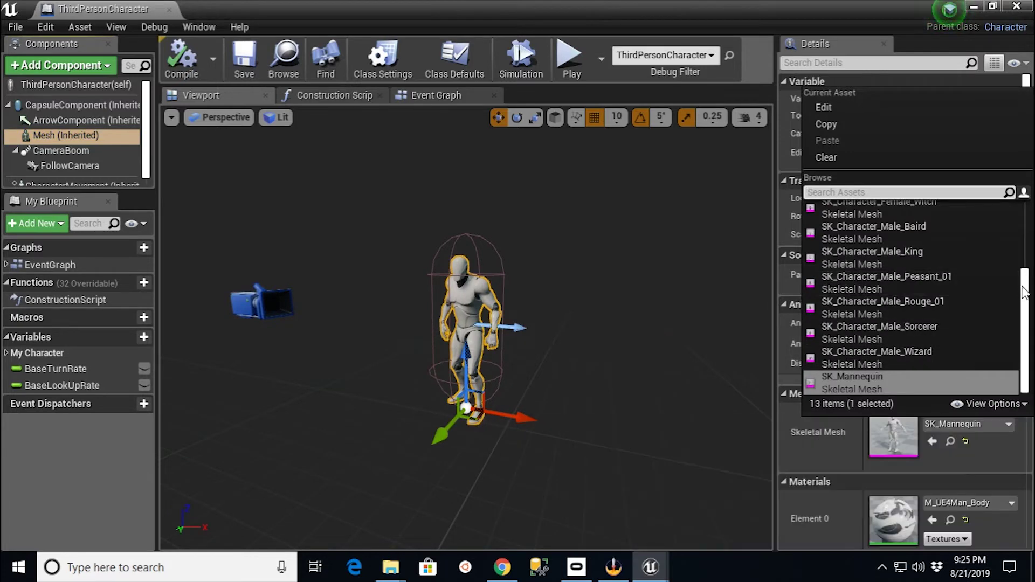
pyautogui.moveTo(1024, 291); pyautogui.dragTo(1022, 220)
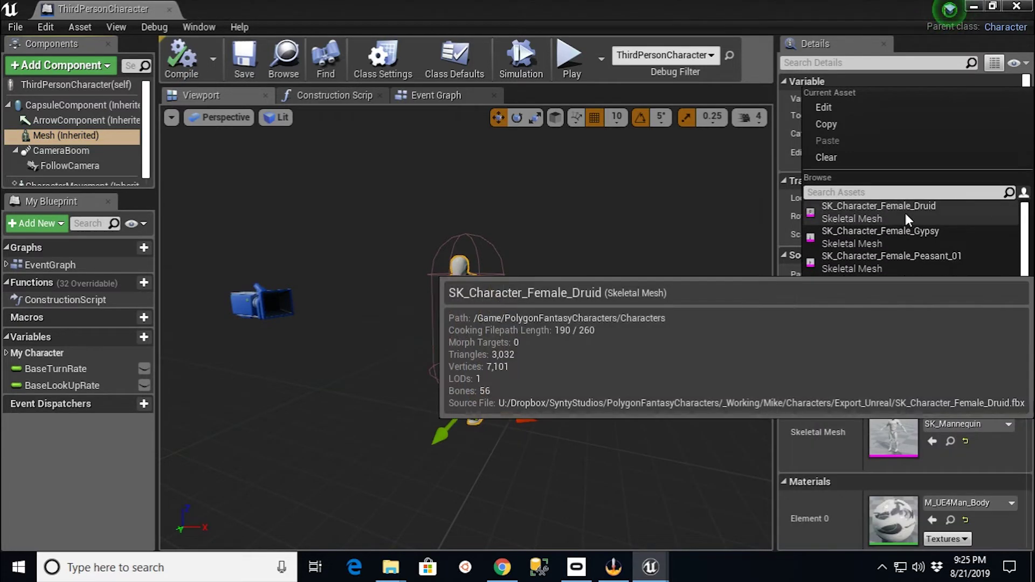
pyautogui.click(964, 213)
pyautogui.click(947, 345)
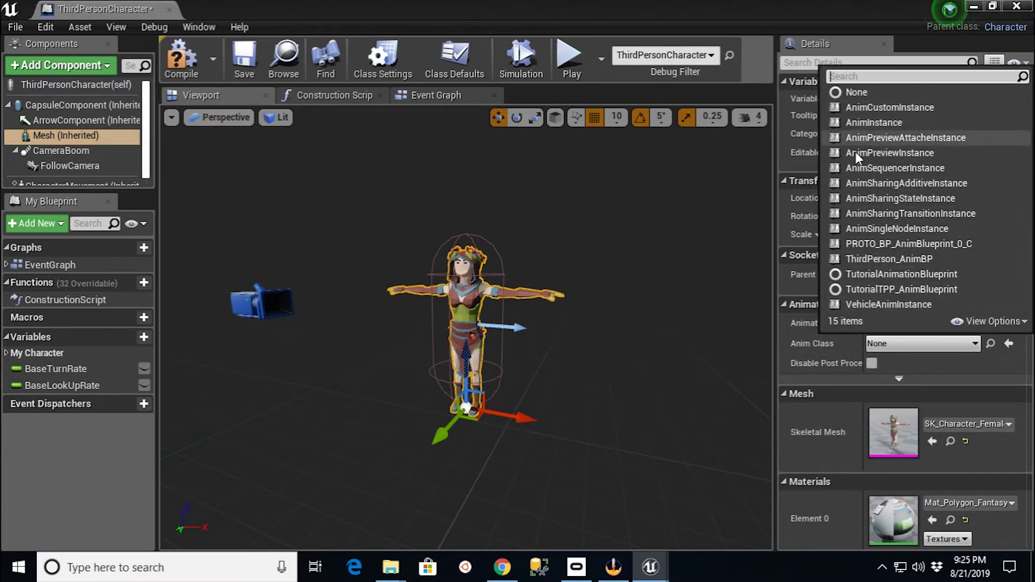
pyautogui.press('Escape')
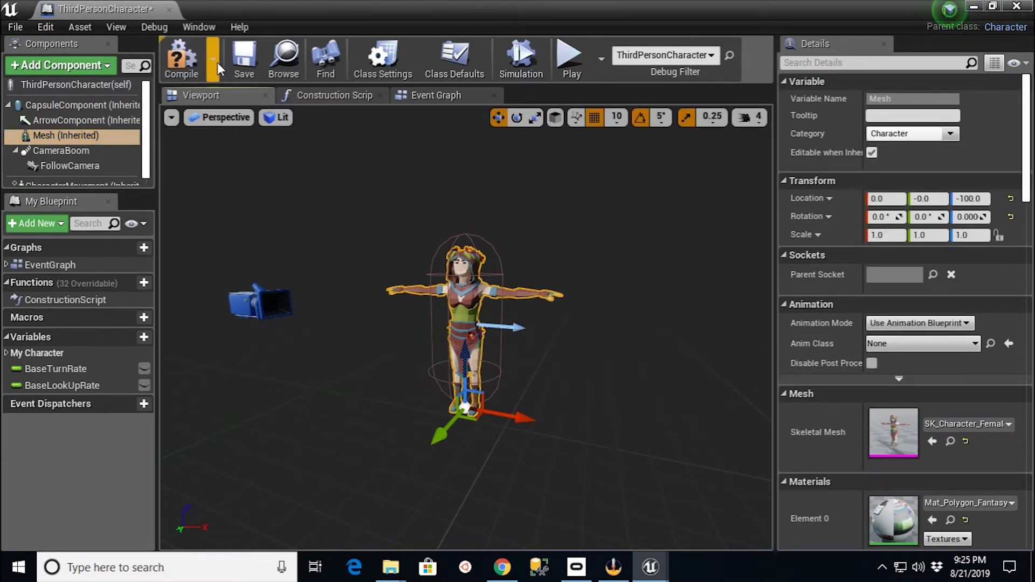
pyautogui.click(244, 58)
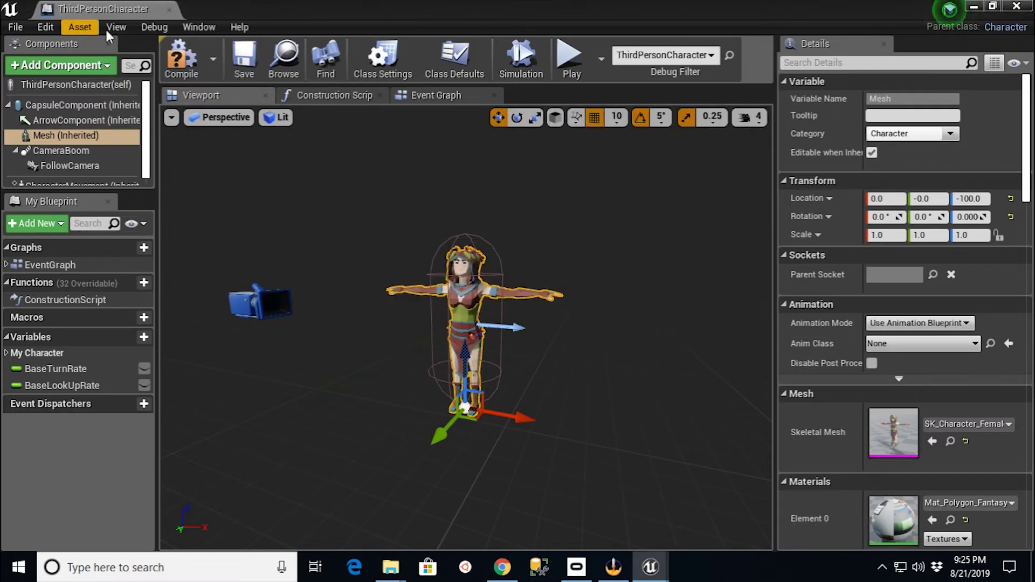
pyautogui.click(168, 9)
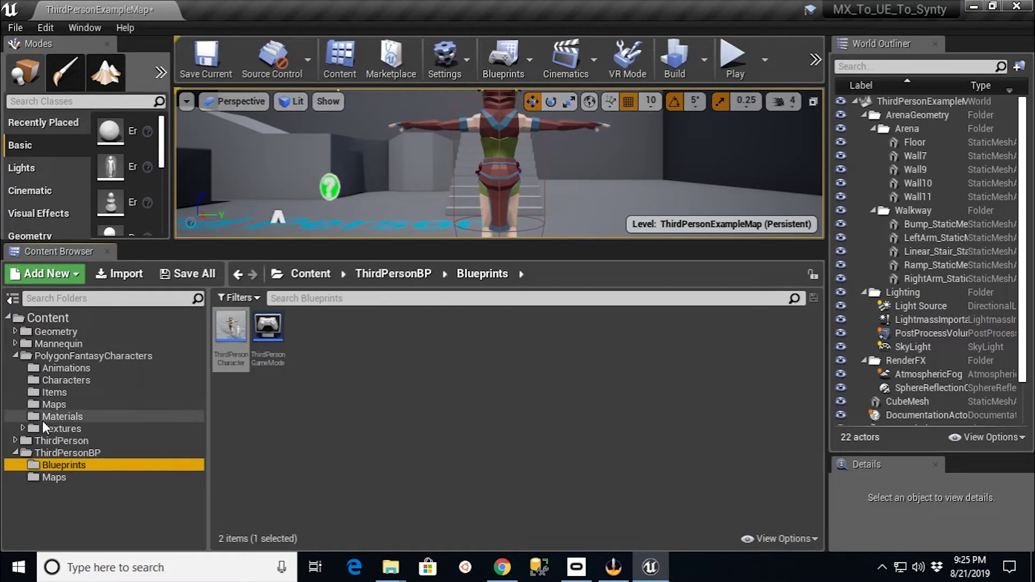
# Apply the Female Druid as SK_Character_Fantasy_Skeleton's preview mesh, then close the skeleton editor.
pyautogui.click(65, 380)
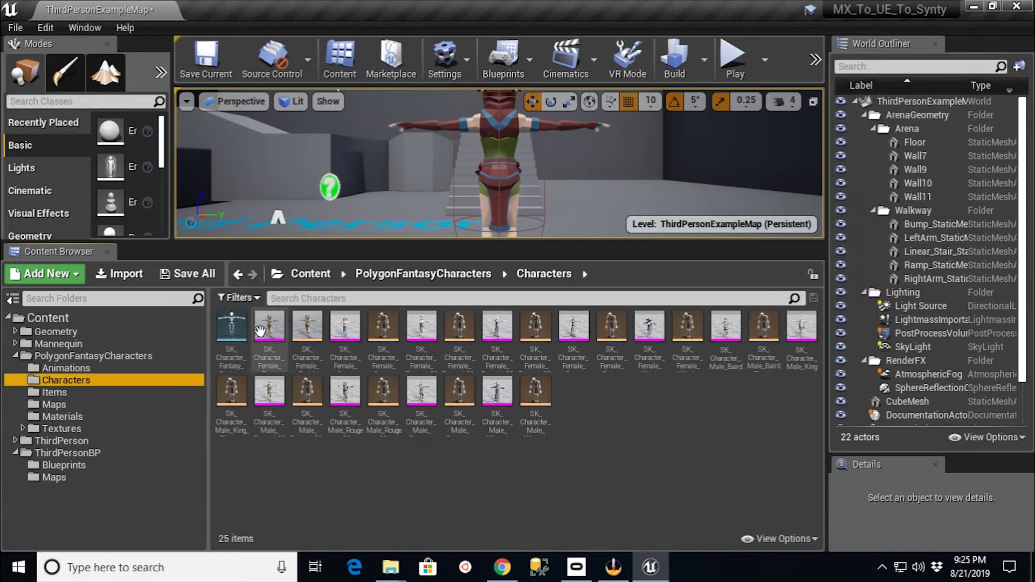
pyautogui.doubleClick(232, 326)
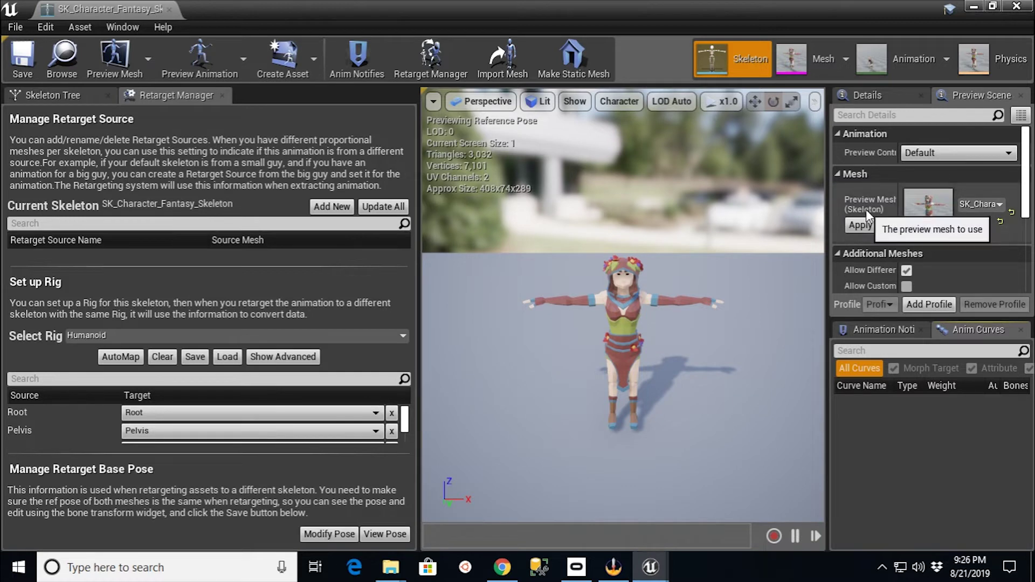
pyautogui.click(148, 61)
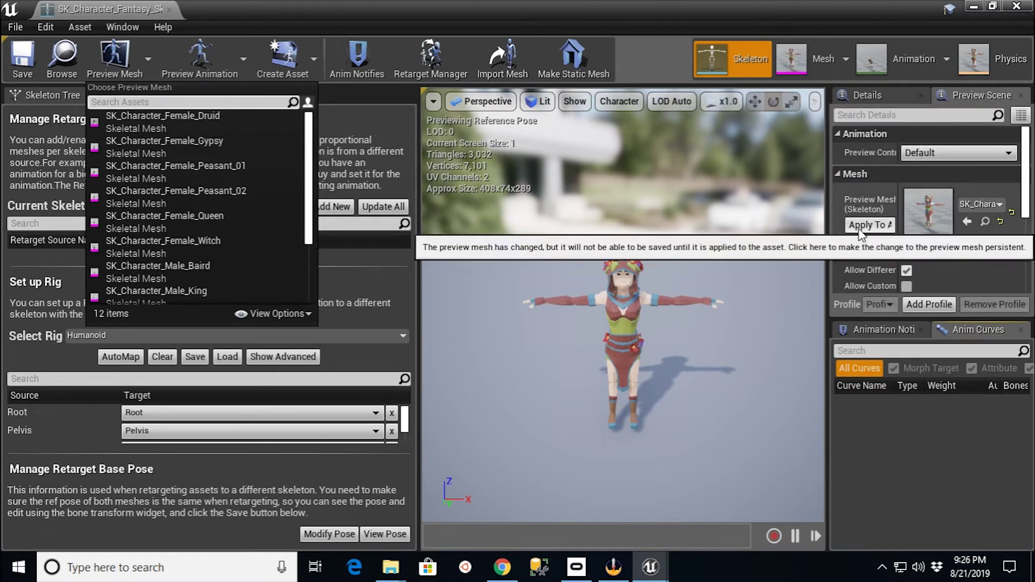
pyautogui.click(858, 225)
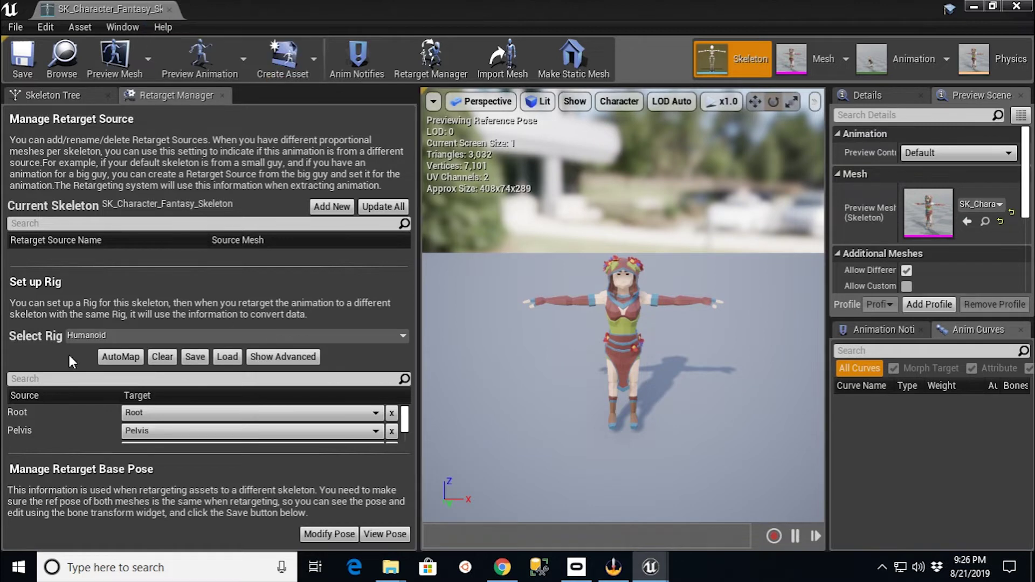
pyautogui.click(169, 9)
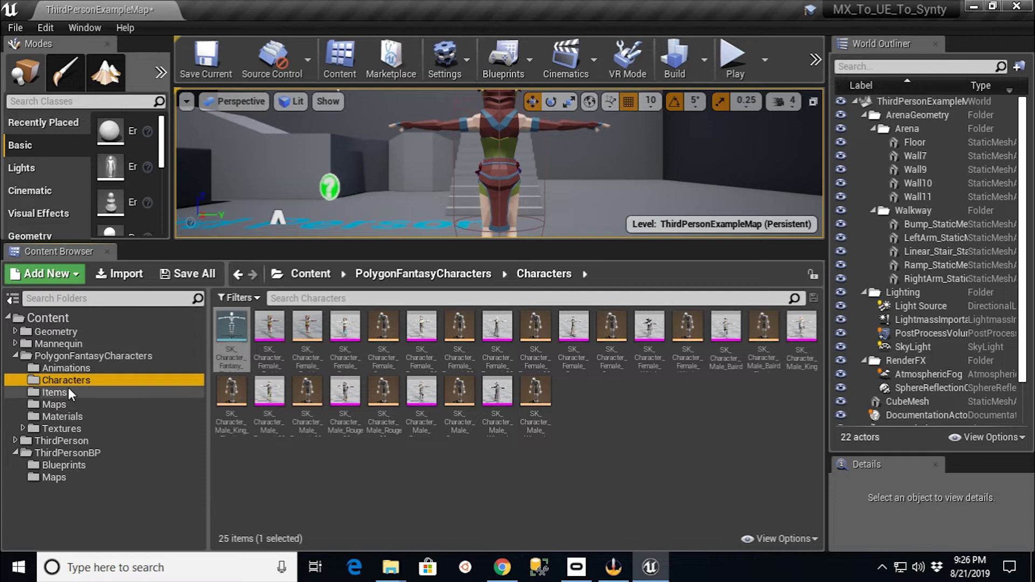
# Open UE4_Mannequin_Skeleton from the Mannequin/Character/Mesh folder.
pyautogui.click(20, 358)
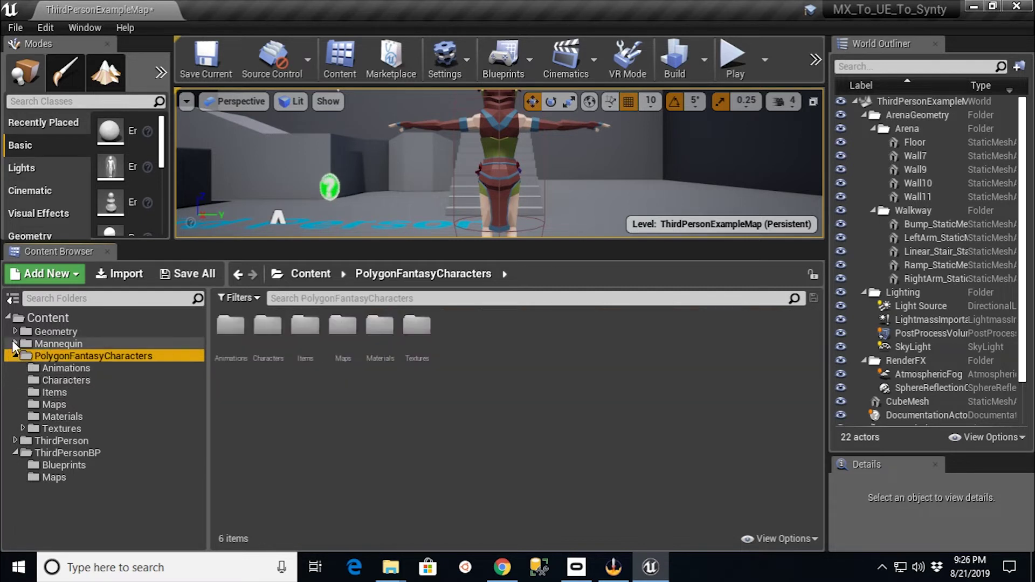
pyautogui.click(15, 344)
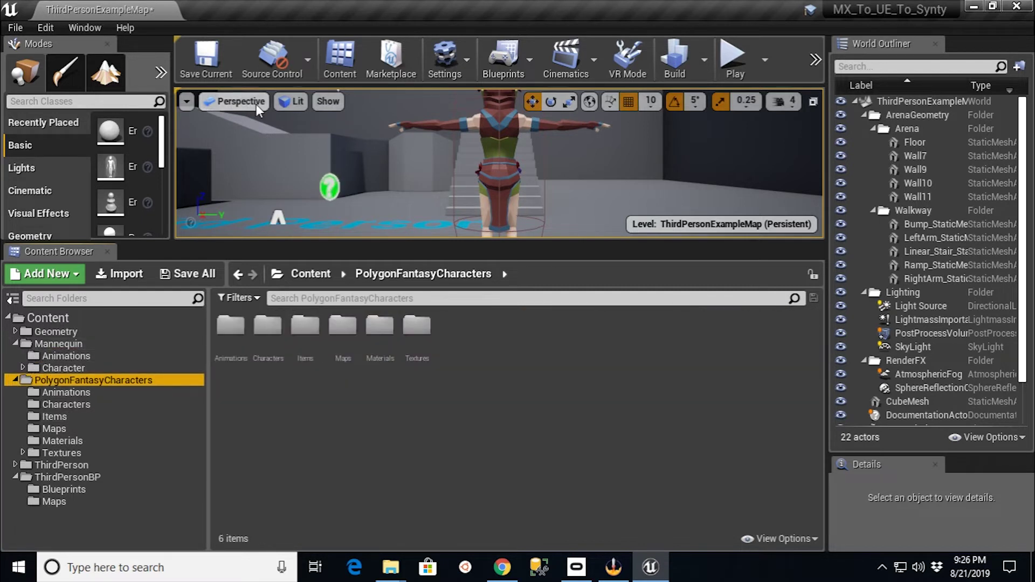
pyautogui.click(23, 368)
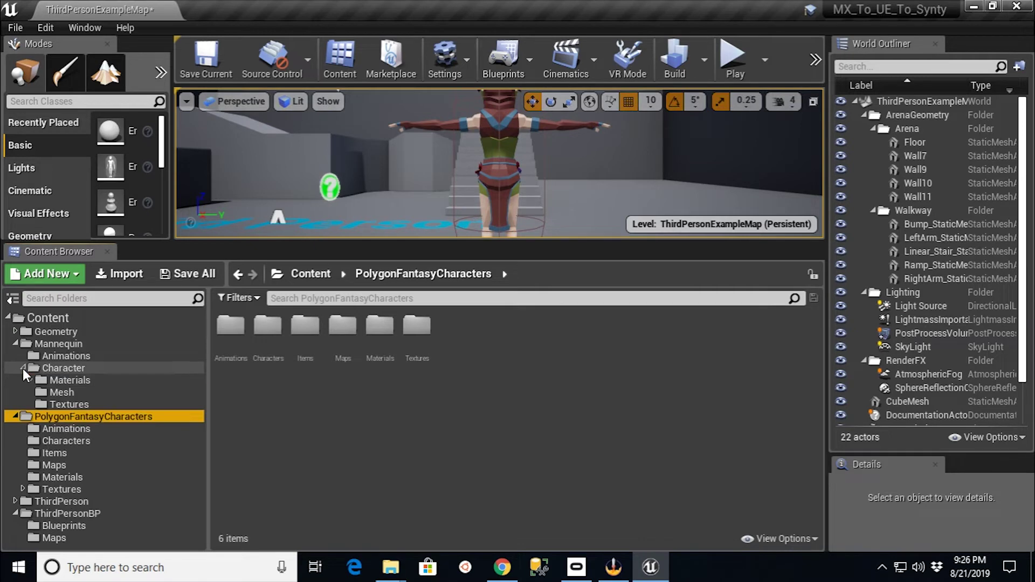
pyautogui.click(63, 368)
pyautogui.doubleClick(267, 329)
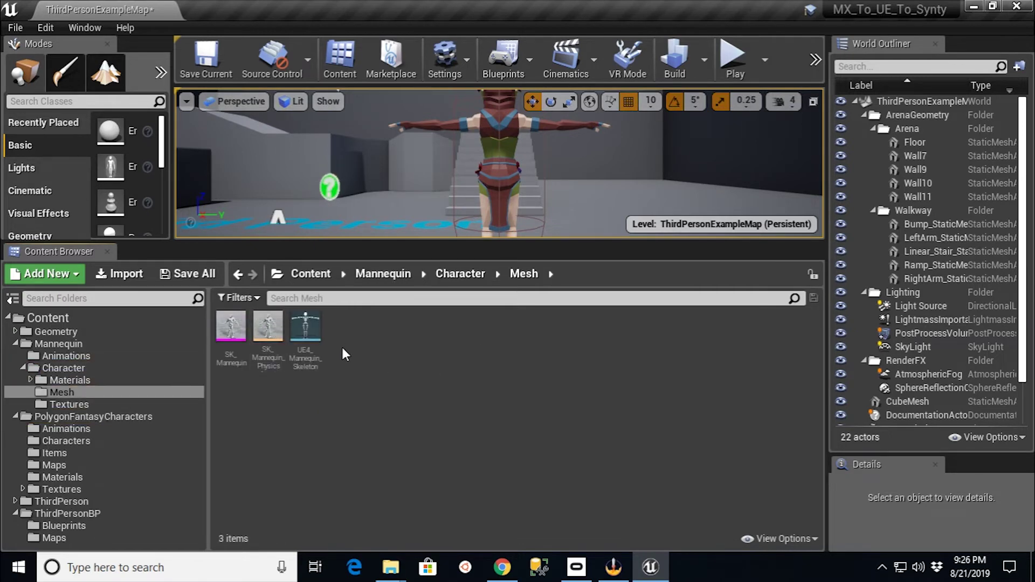
pyautogui.doubleClick(305, 329)
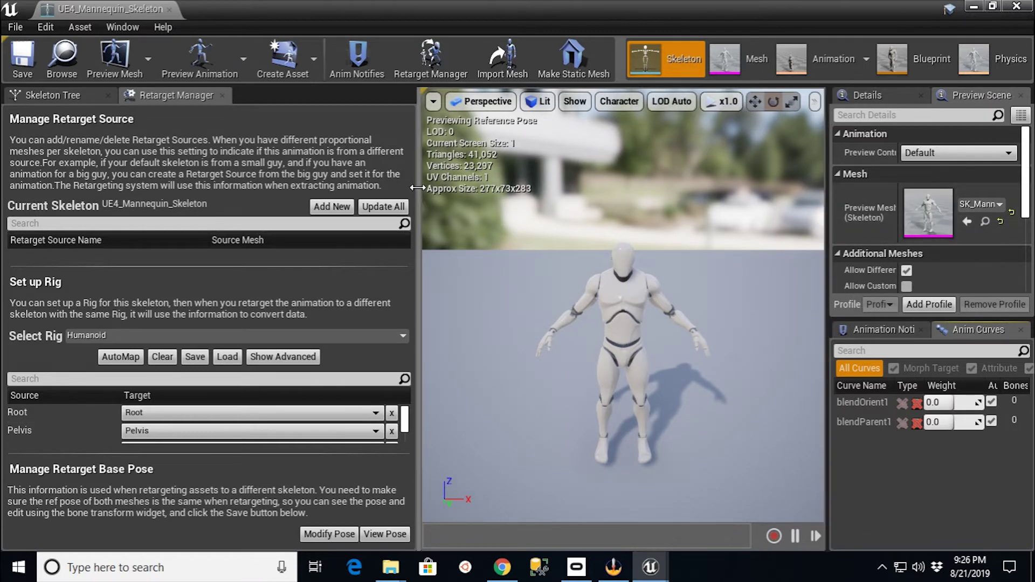
# Rotate both upper arm and forearm bones level into a horizontal T-pose.
pyautogui.moveTo(419, 186); pyautogui.dragTo(226, 187)
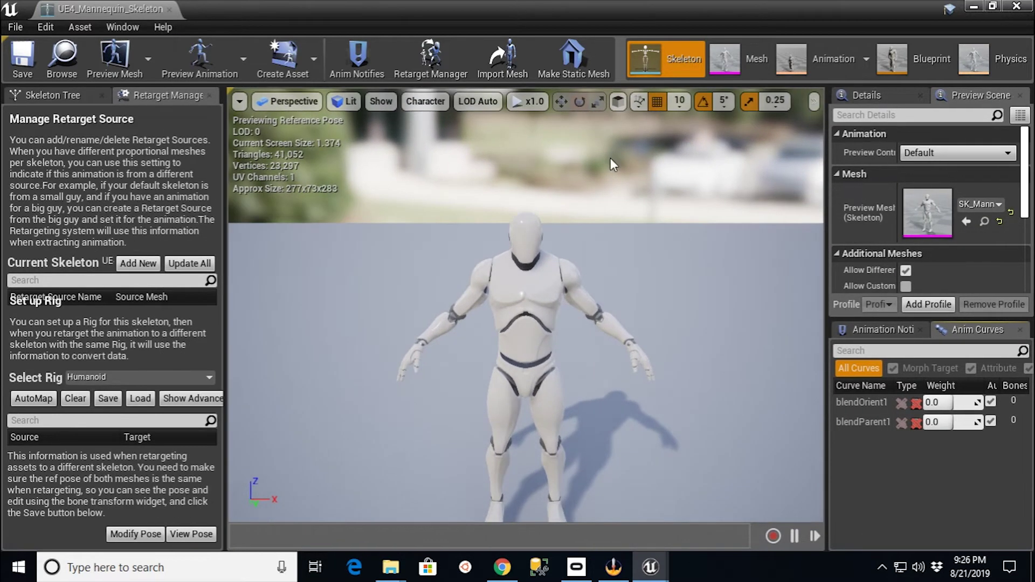
pyautogui.click(722, 101)
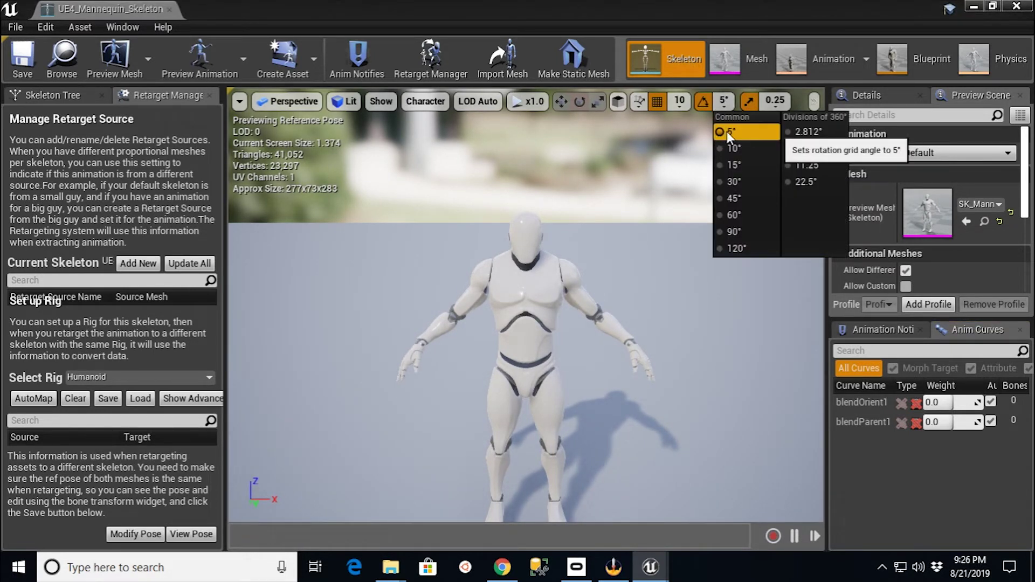
pyautogui.click(481, 273)
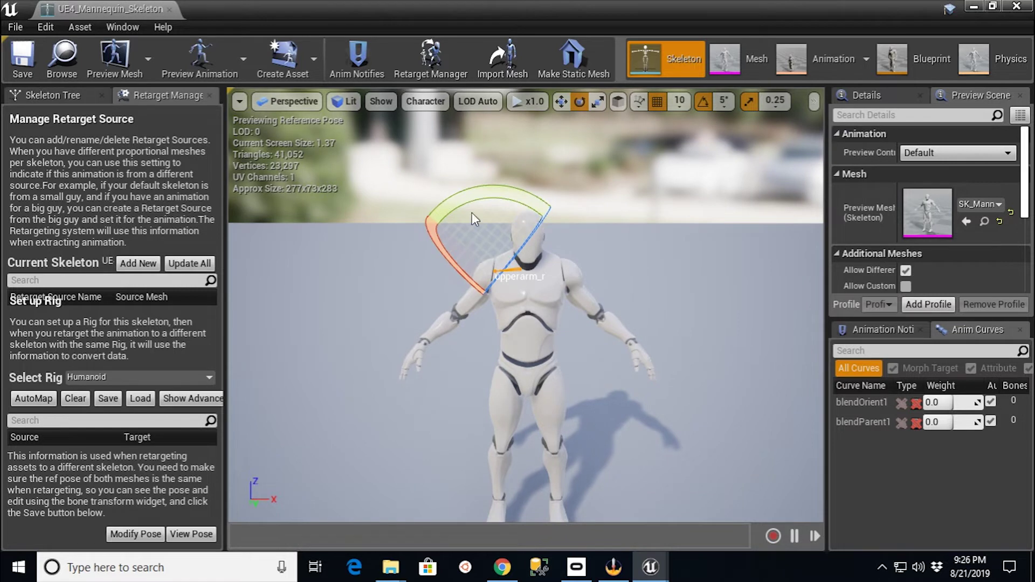
pyautogui.moveTo(470, 200); pyautogui.dragTo(473, 205)
pyautogui.click(423, 285)
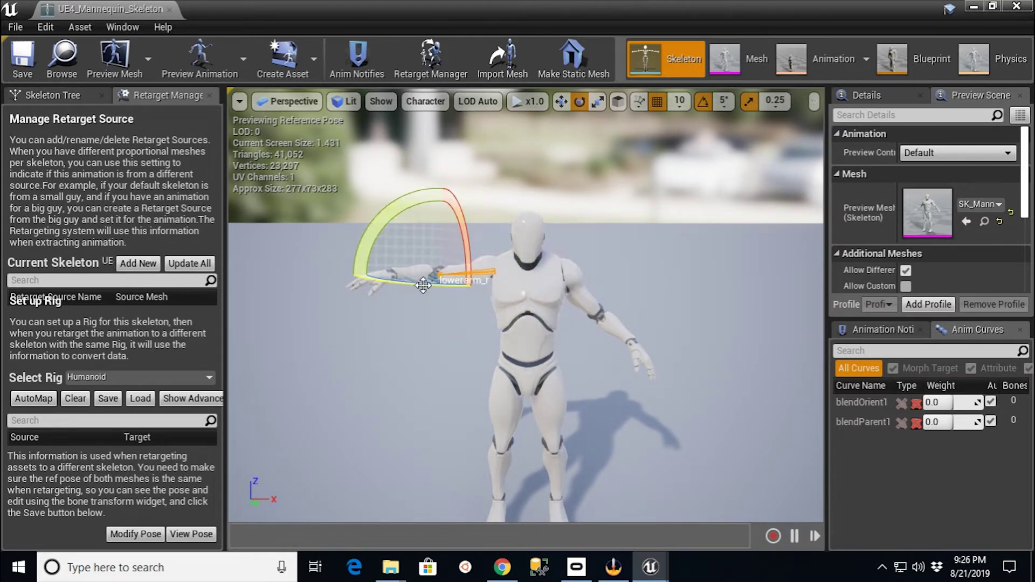
pyautogui.moveTo(418, 284); pyautogui.dragTo(585, 274)
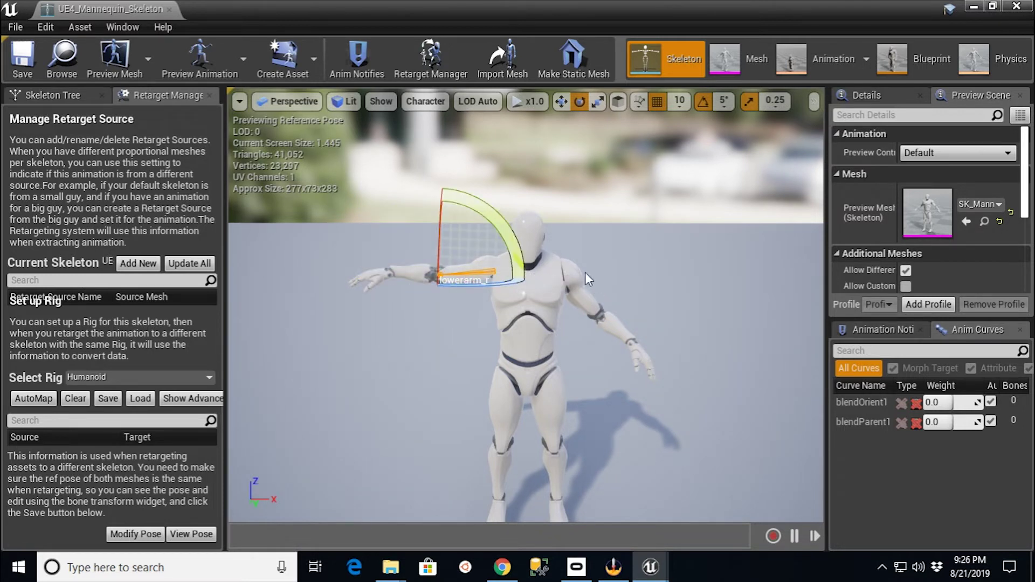
pyautogui.click(569, 264)
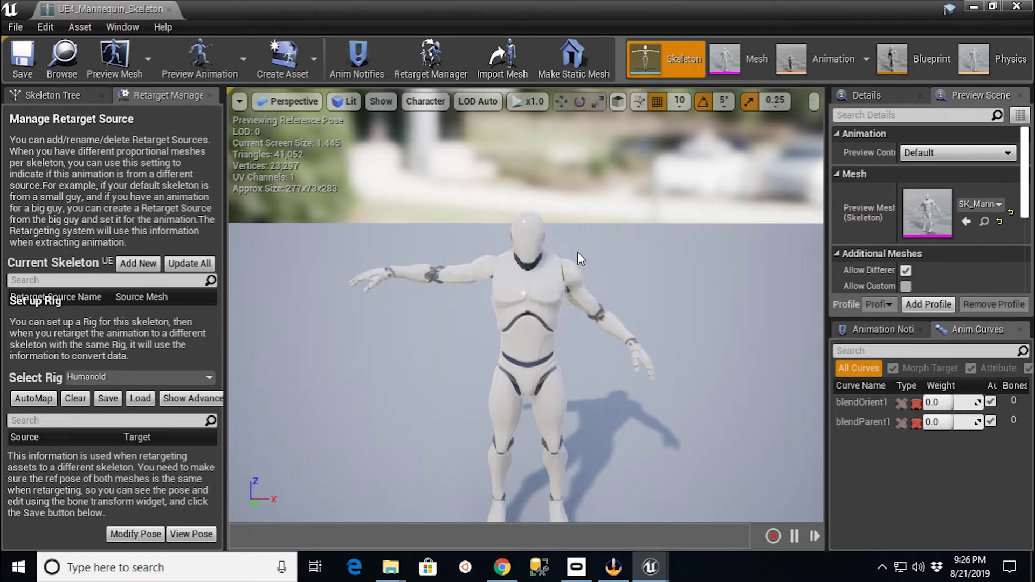
pyautogui.click(571, 258)
pyautogui.moveTo(586, 196); pyautogui.dragTo(656, 196)
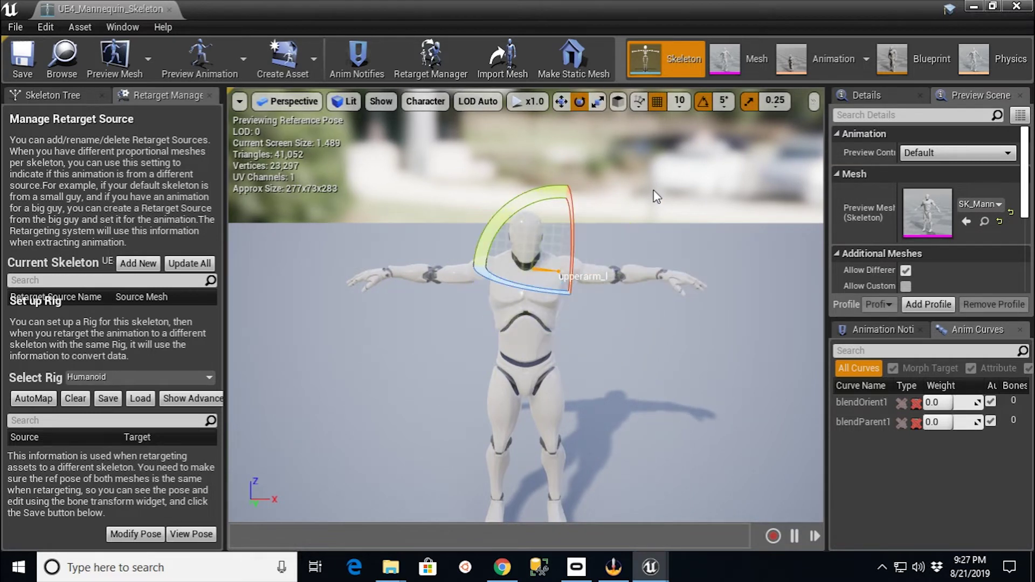
pyautogui.click(649, 280)
pyautogui.moveTo(648, 285); pyautogui.dragTo(636, 286)
# Store the current pose as the retarget base pose and close the skeleton editor.
pyautogui.click(370, 395)
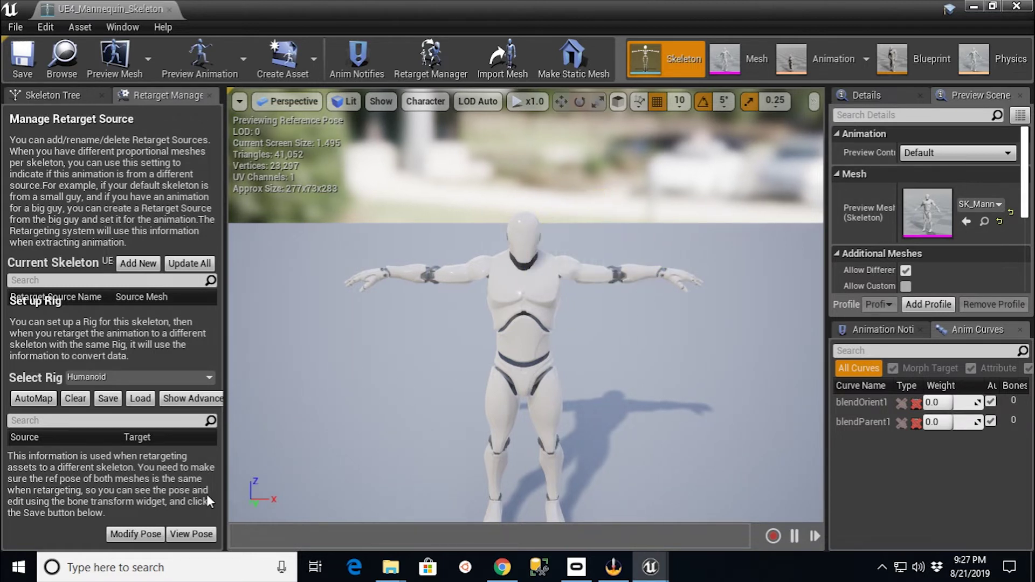
pyautogui.click(137, 533)
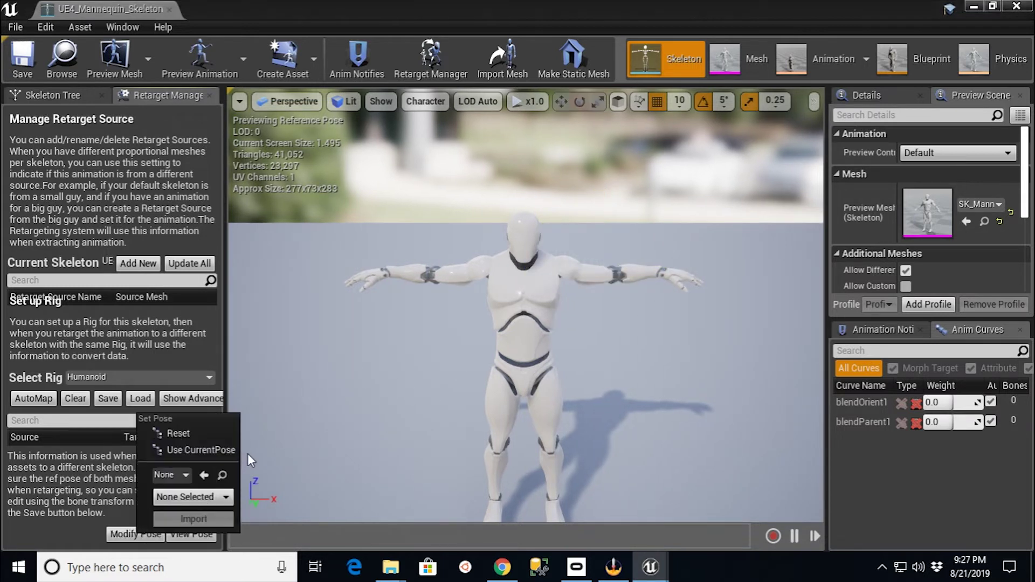
pyautogui.click(200, 451)
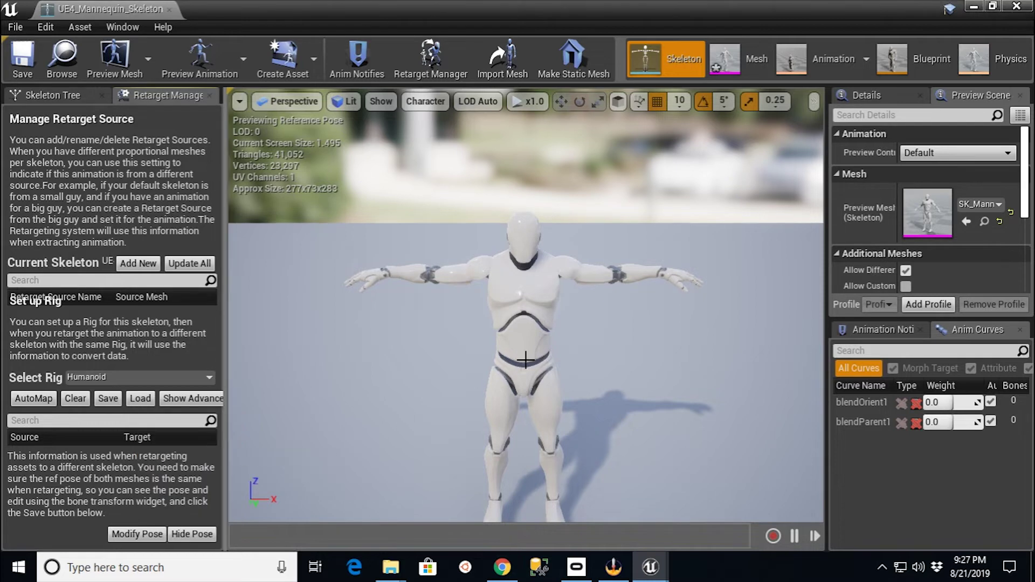
pyautogui.click(169, 9)
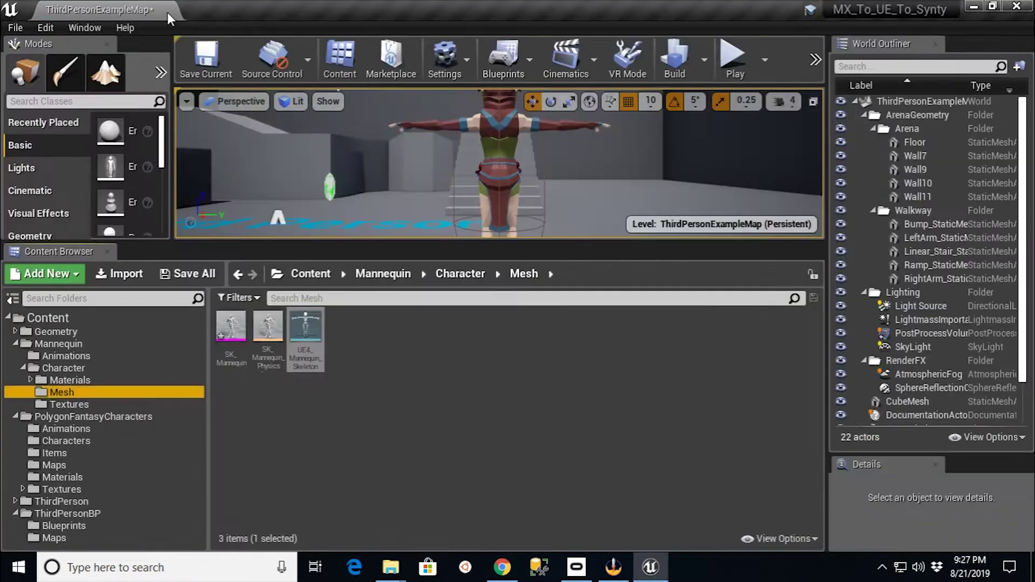
# Save the level and bring up Retarget Anim Blueprints for ThirdPerson_AnimBP in Mannequin/Animations.
pyautogui.click(206, 60)
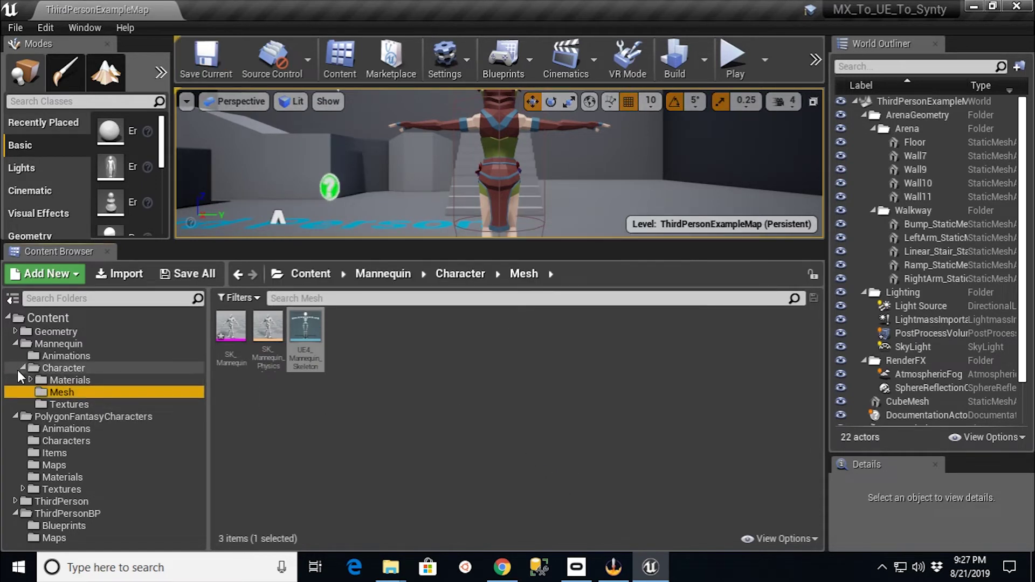
pyautogui.click(61, 356)
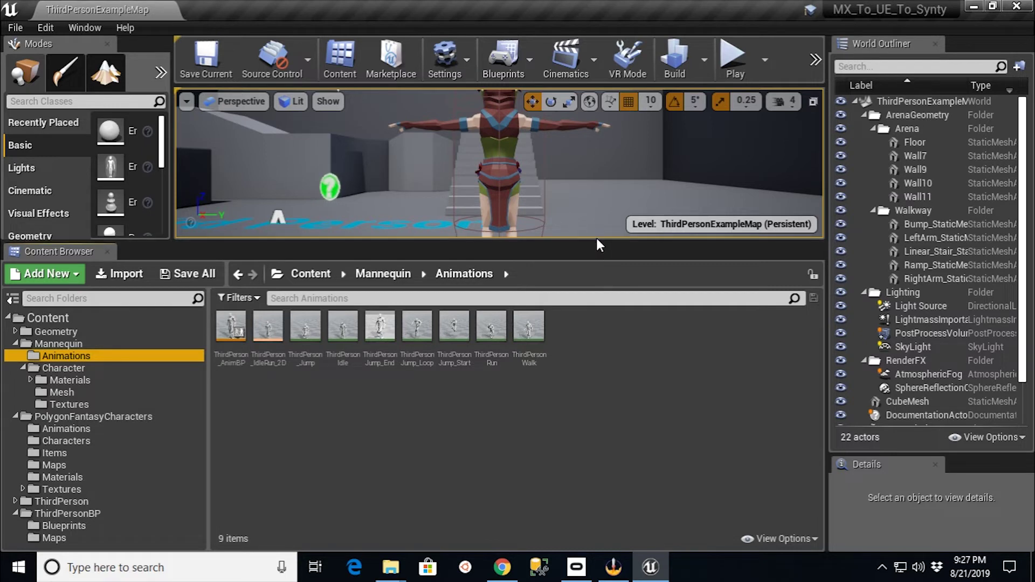
pyautogui.rightClick(230, 337)
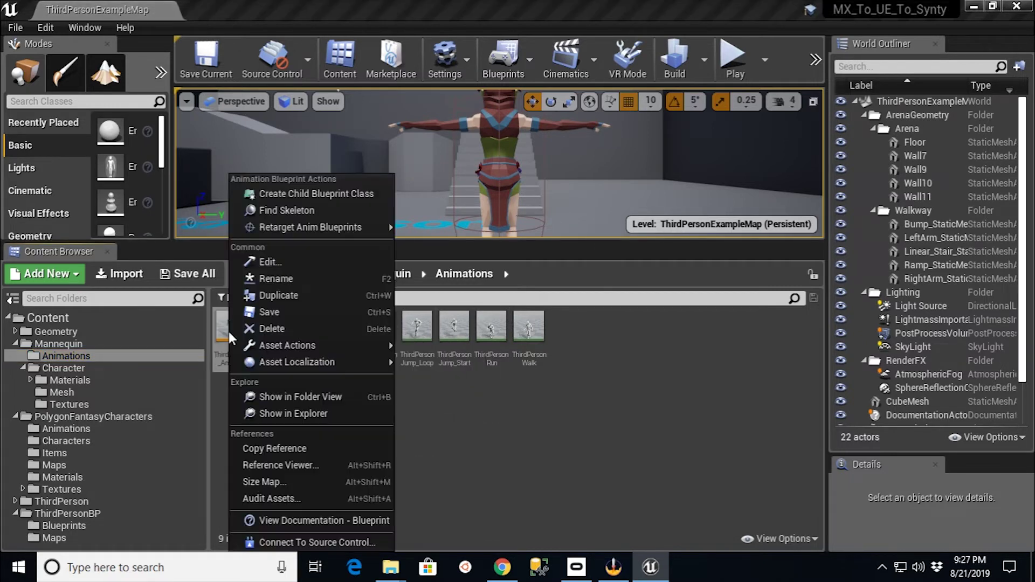
pyautogui.moveTo(293, 232)
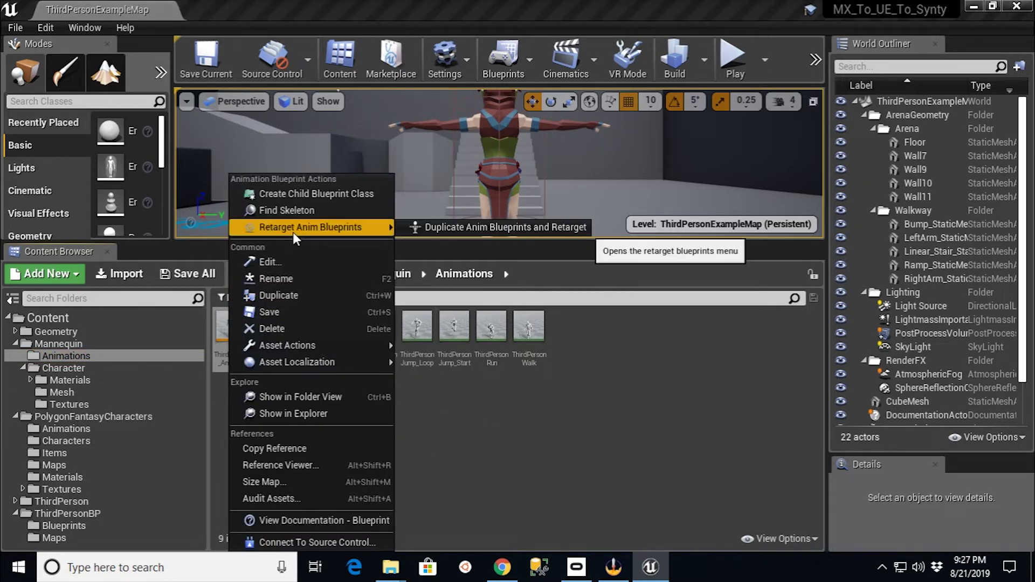
# Duplicate ThirdPerson_AnimBP onto SK_Character_Fantasy_Skeleton with prefix ue_, into PolygonFantasyCharacters/Animations.
pyautogui.click(445, 226)
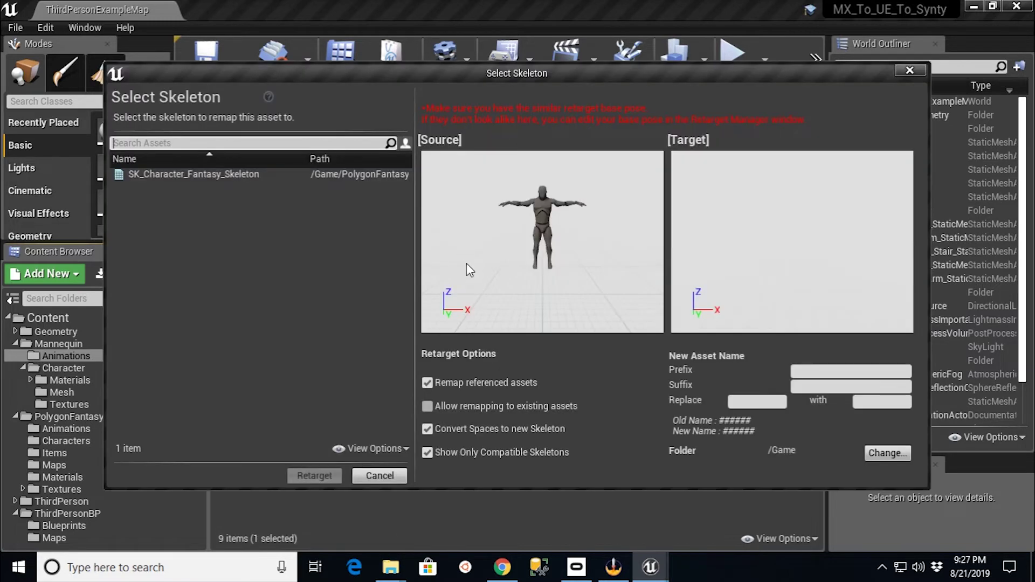
pyautogui.click(207, 174)
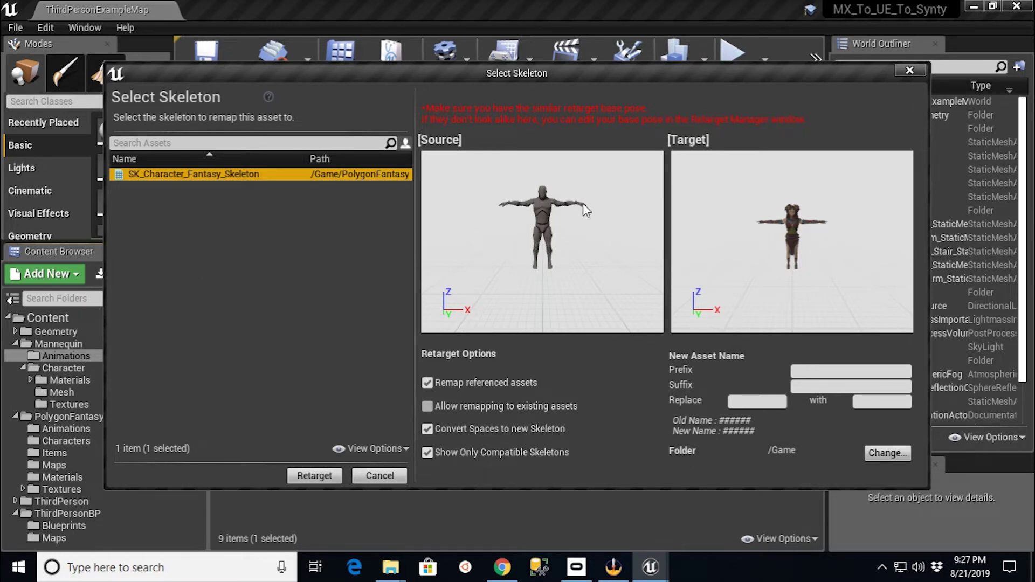
pyautogui.click(813, 370)
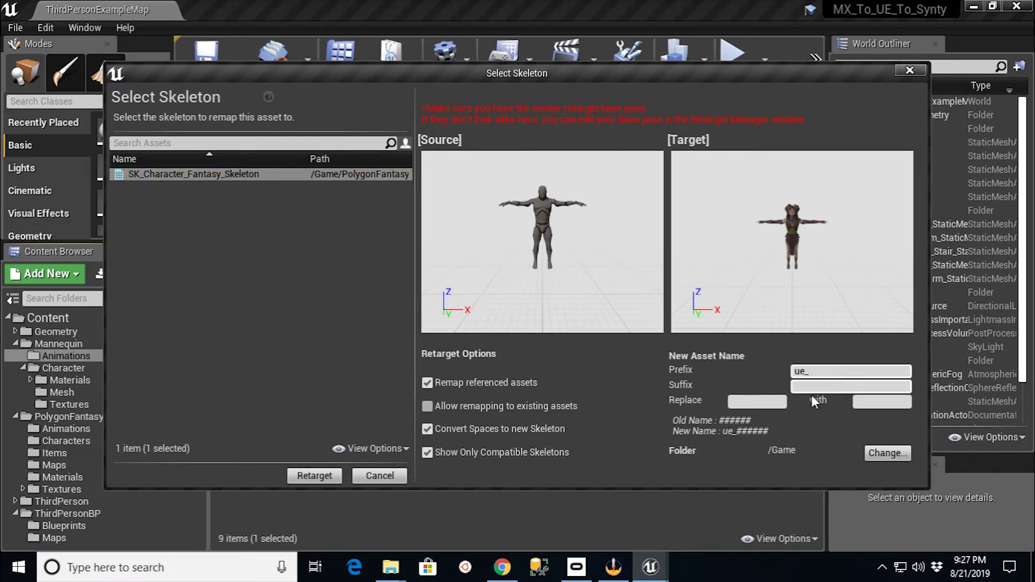
pyautogui.click(887, 453)
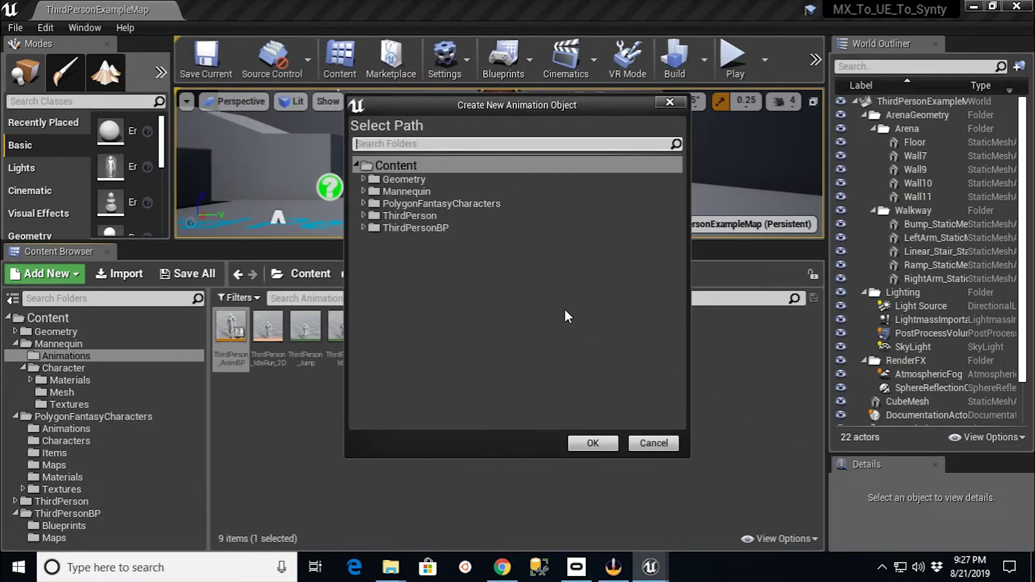
pyautogui.click(361, 201)
pyautogui.click(384, 216)
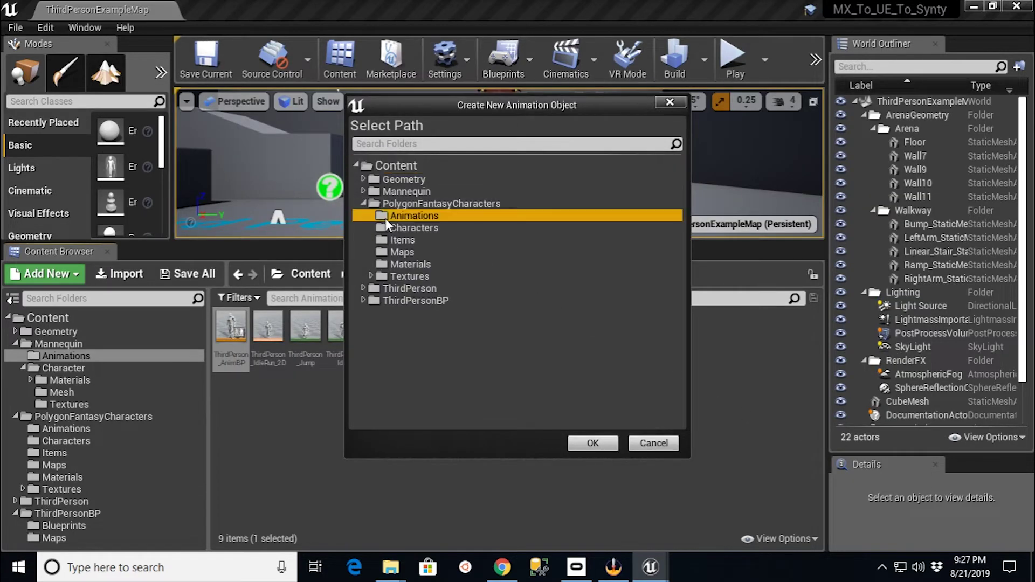
pyautogui.click(591, 443)
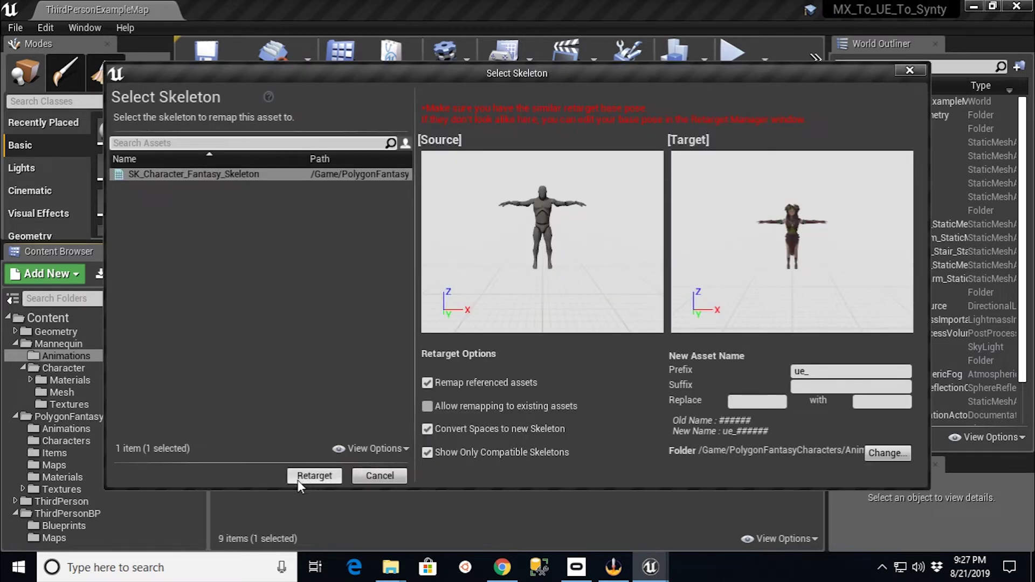
pyautogui.click(298, 479)
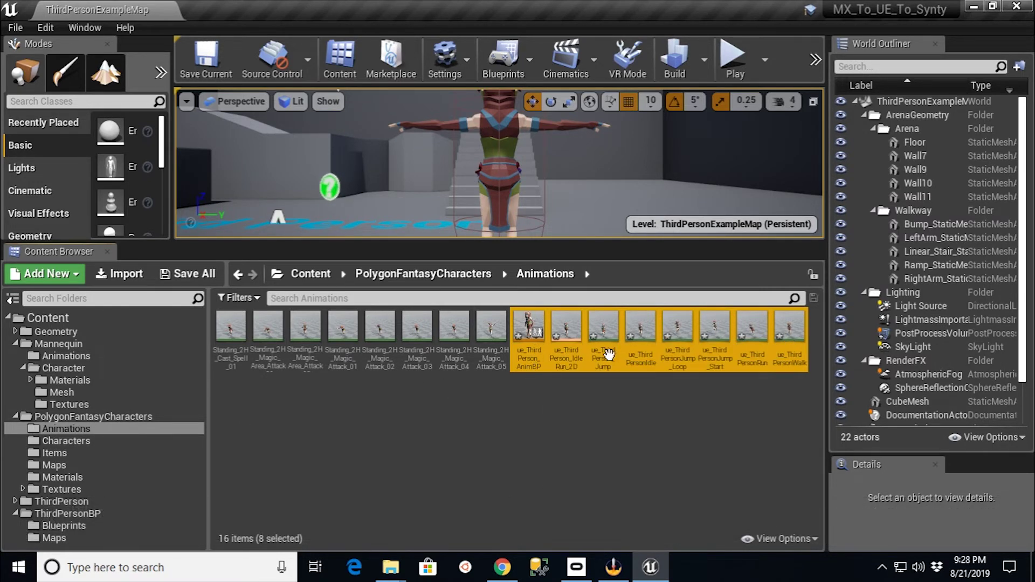
# Save all modified assets, then open ThirdPersonCharacter from ThirdPersonBP/Blueprints.
pyautogui.click(577, 424)
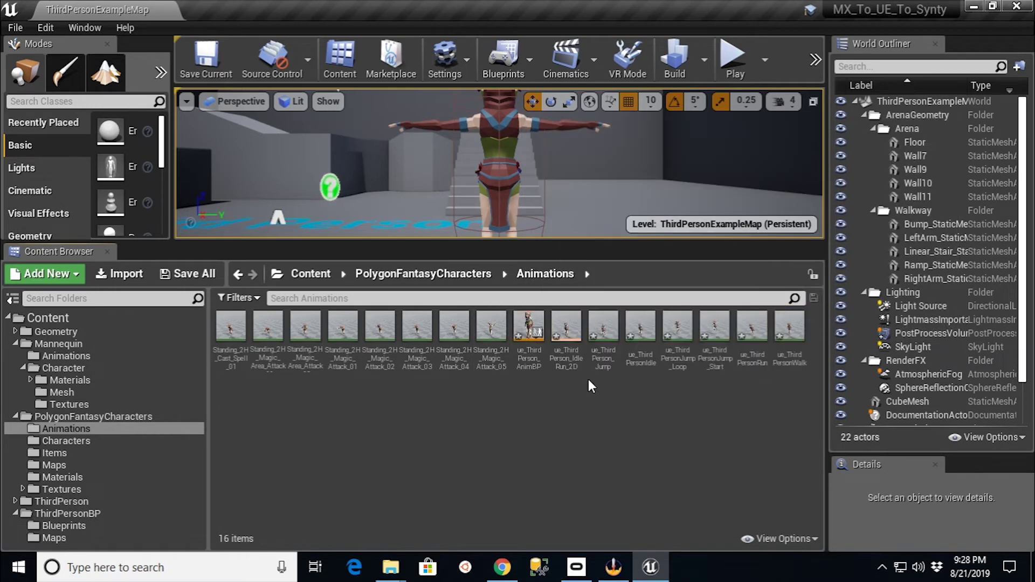
pyautogui.click(199, 276)
pyautogui.click(629, 424)
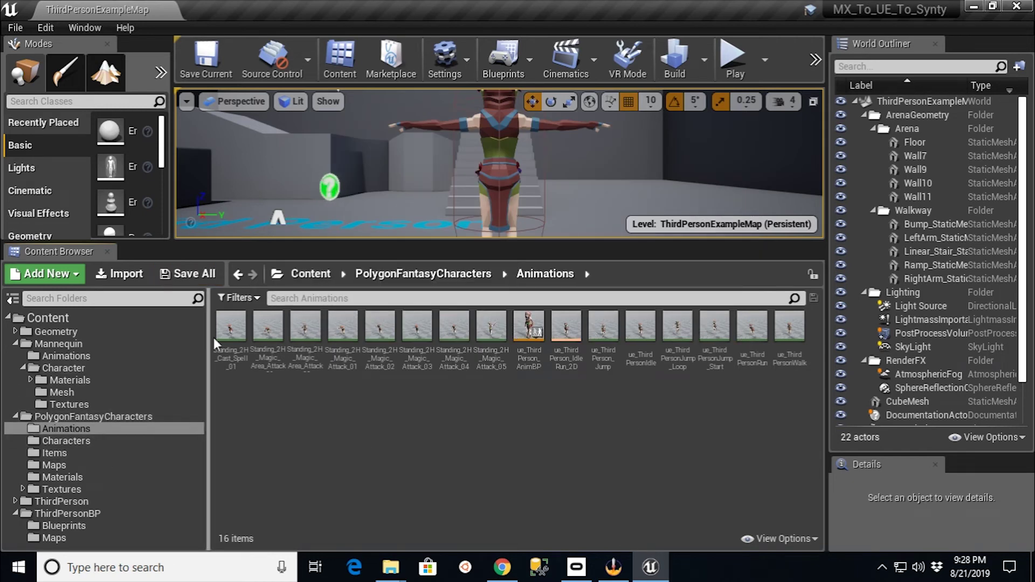
pyautogui.click(34, 526)
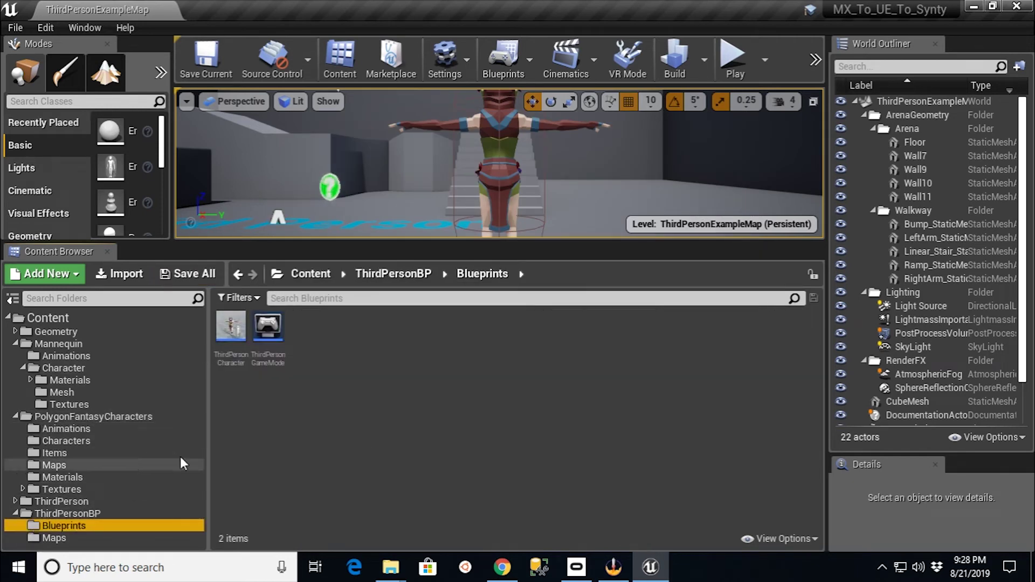
pyautogui.doubleClick(232, 339)
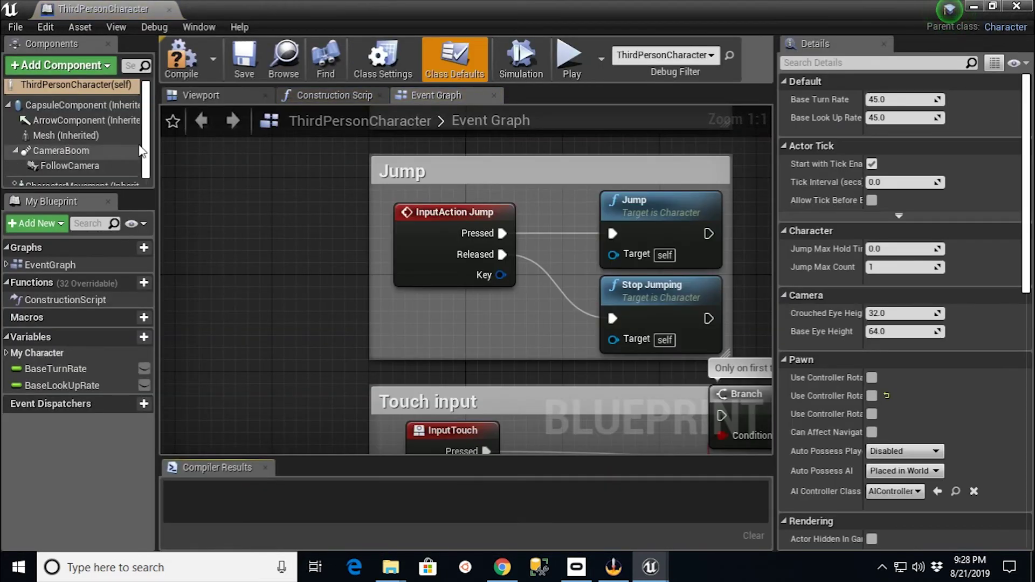
# Set the Mesh component's Anim Class to ue_ThirdPerson_AnimBP, then save and compile.
pyautogui.click(183, 95)
pyautogui.click(68, 135)
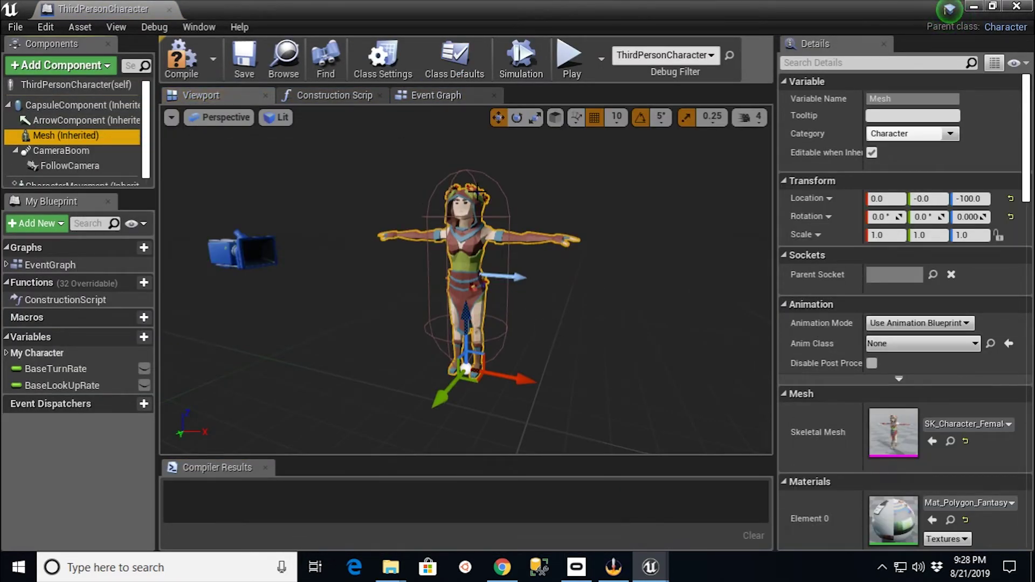
pyautogui.click(967, 344)
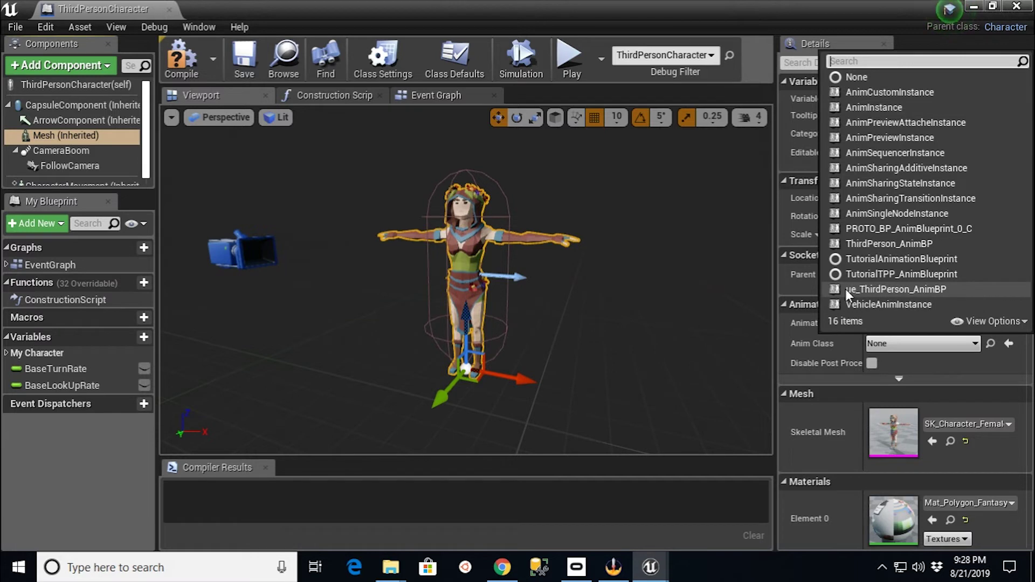
pyautogui.click(903, 290)
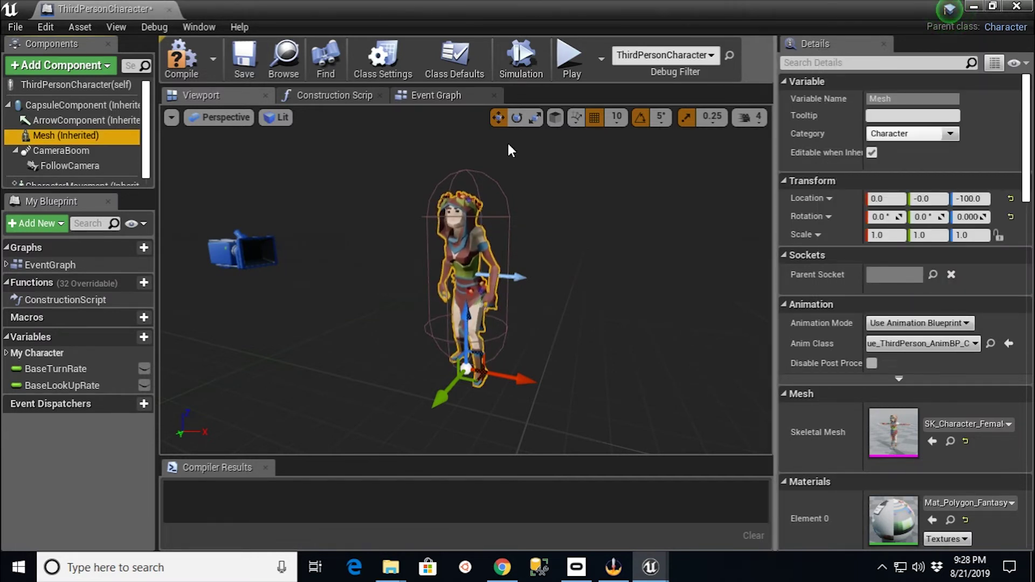
pyautogui.click(244, 60)
pyautogui.click(176, 58)
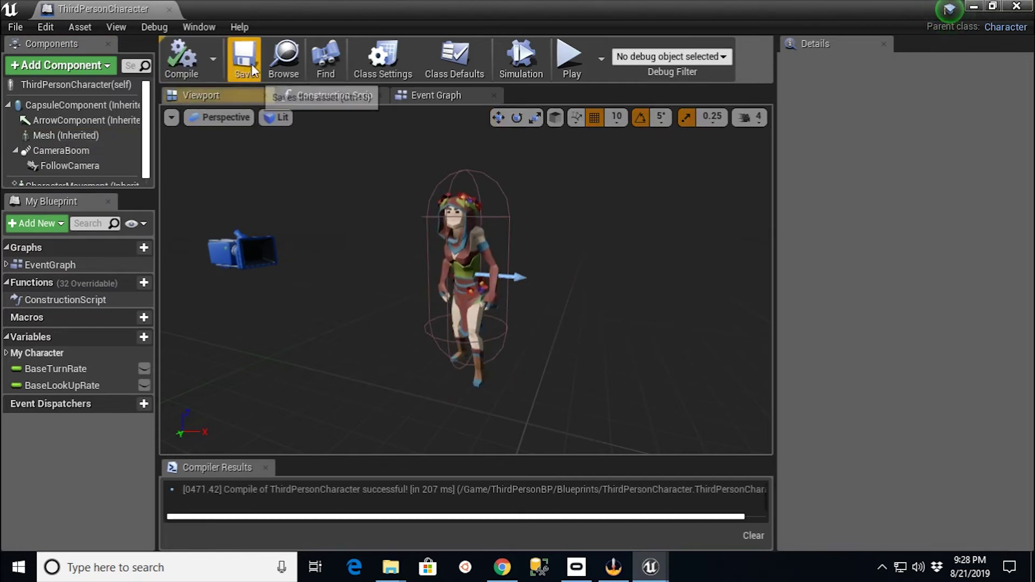
pyautogui.click(170, 10)
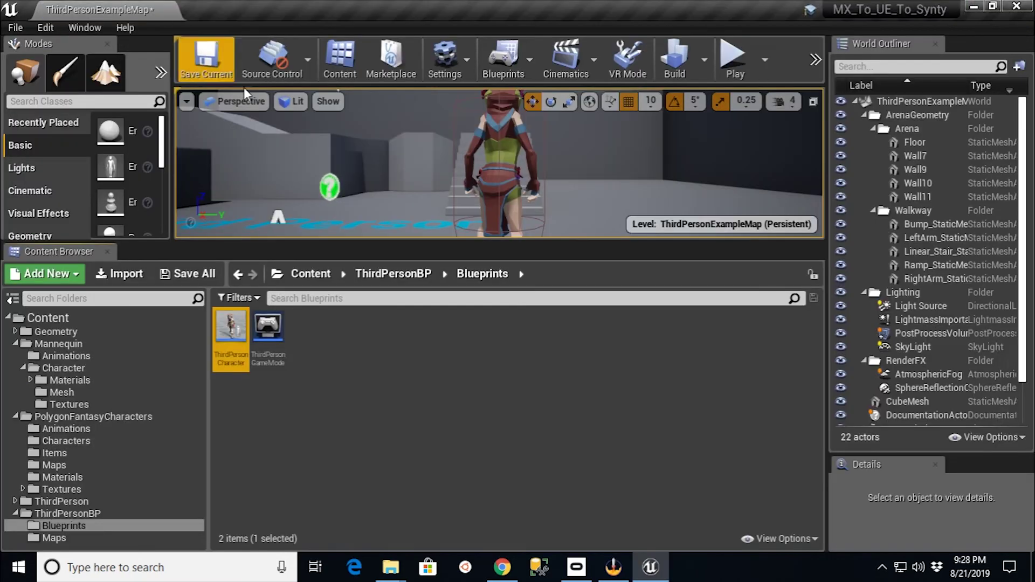
pyautogui.moveTo(592, 242); pyautogui.dragTo(627, 461)
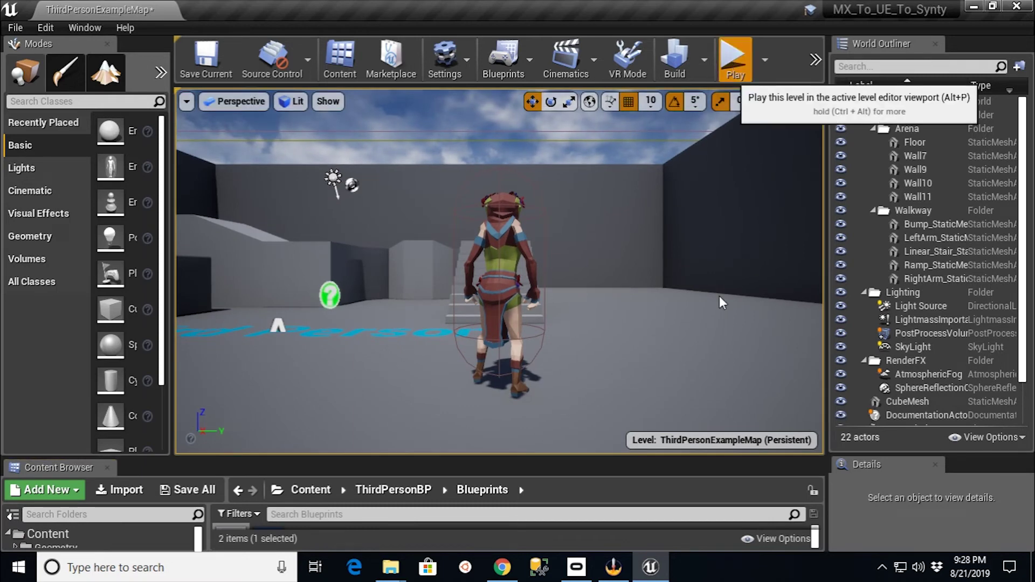
pyautogui.click(693, 322)
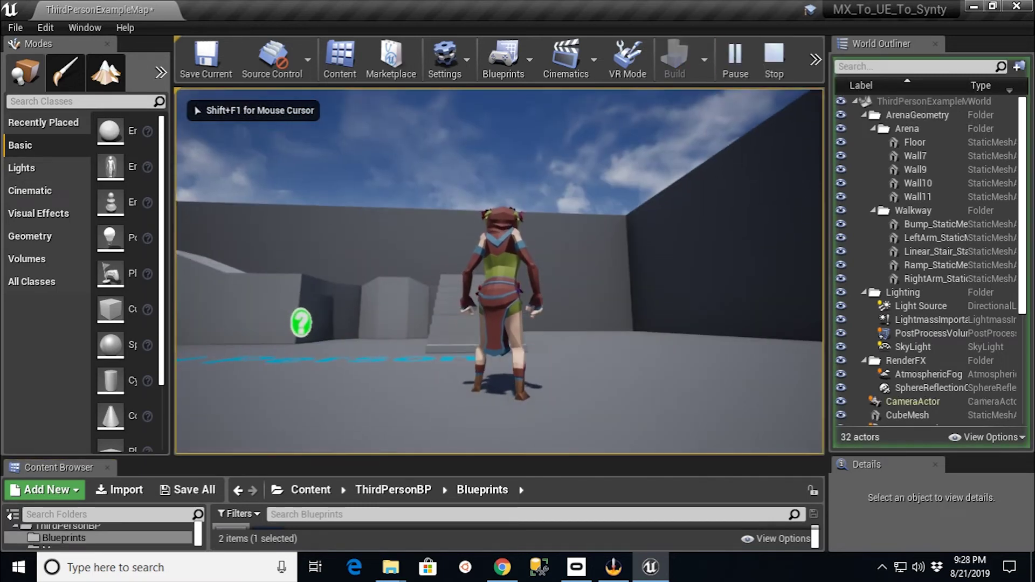
pyautogui.press('a')
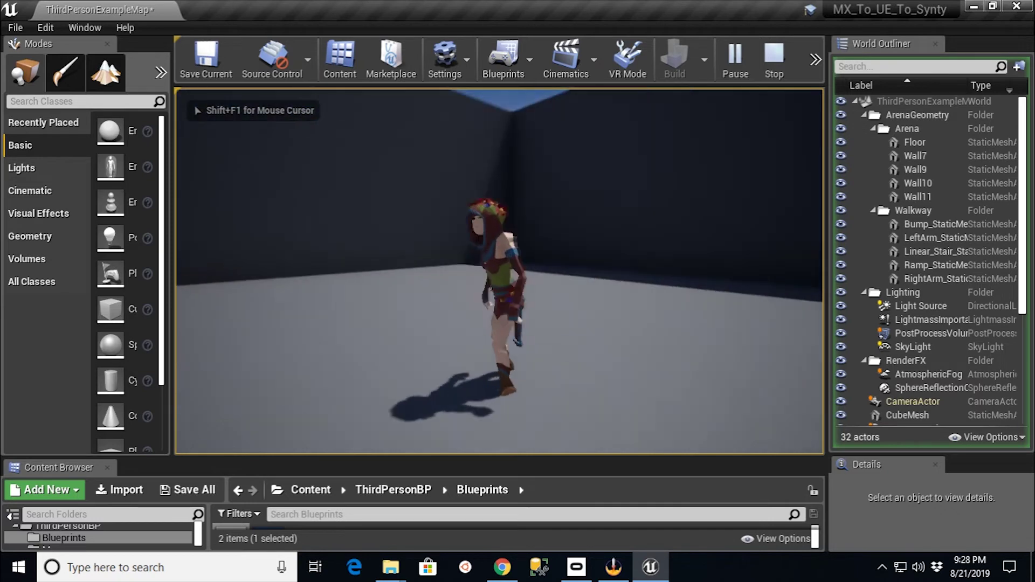
pyautogui.press('s')
pyautogui.press('space')
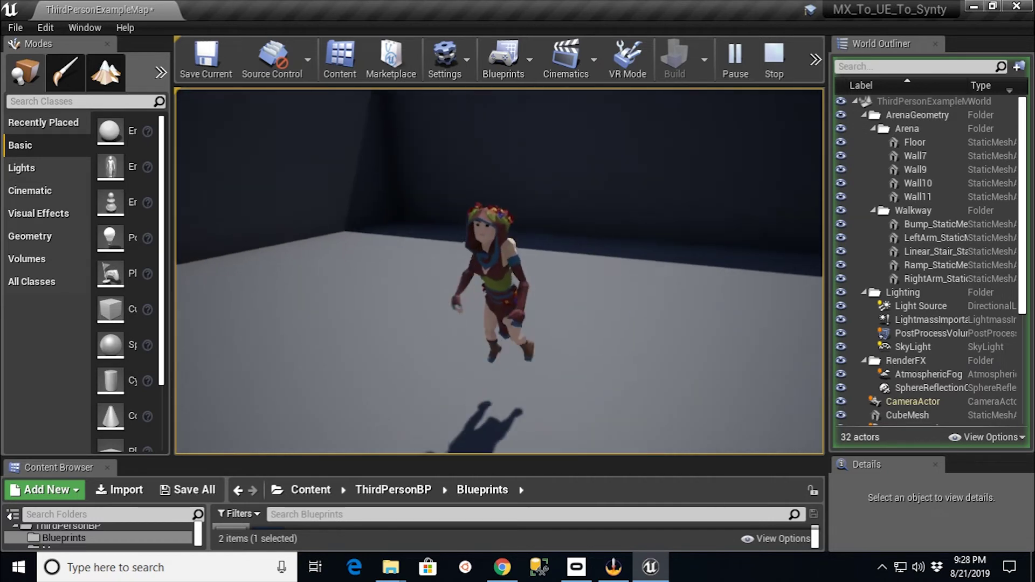
pyautogui.press('d')
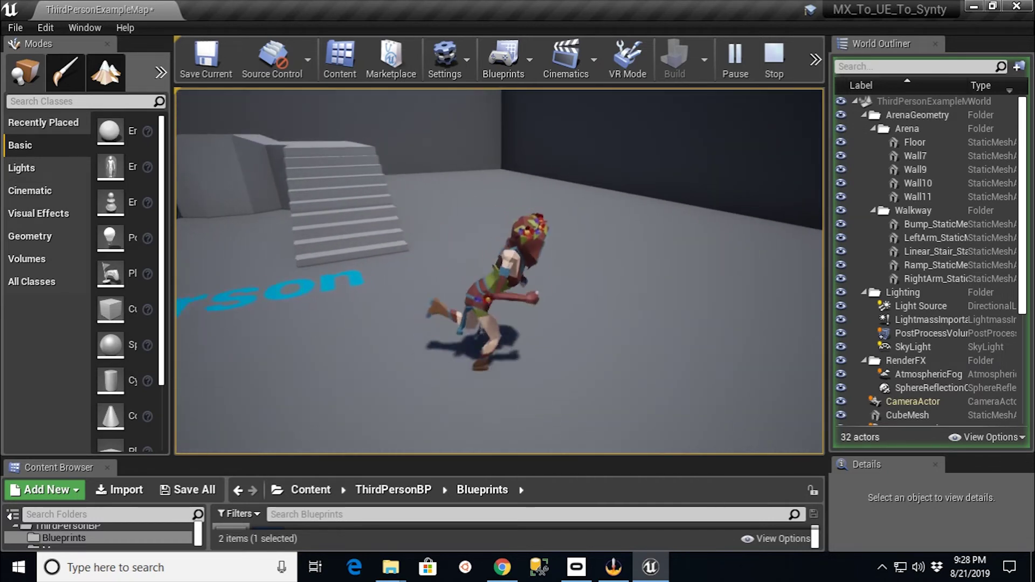
pyautogui.press('w')
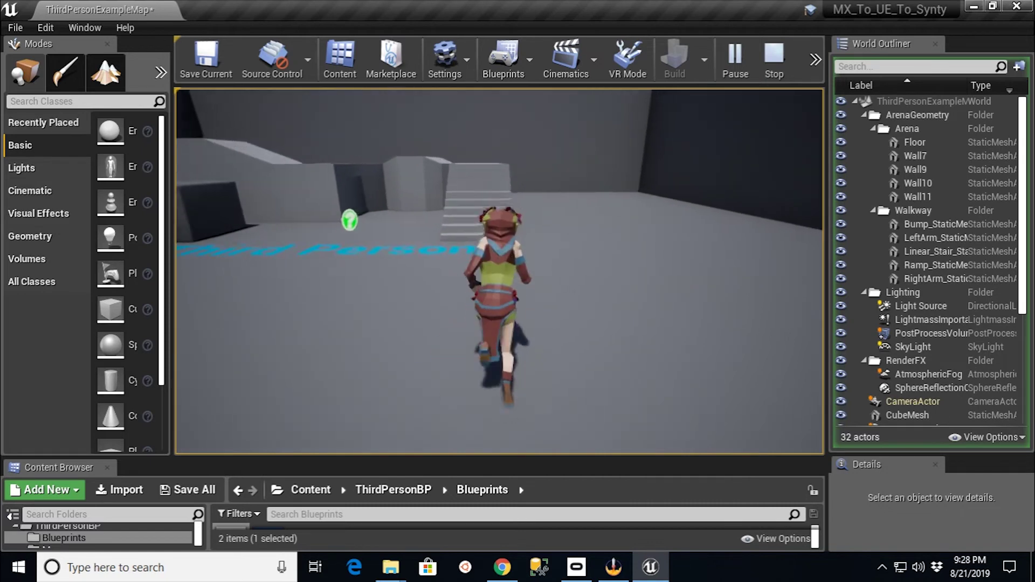
pyautogui.press('w')
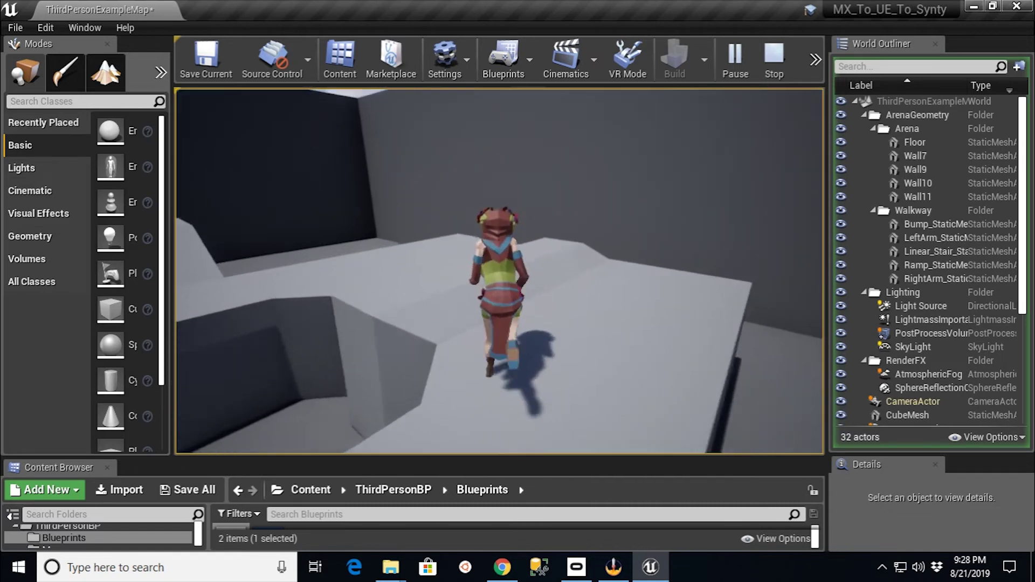
pyautogui.press('w')
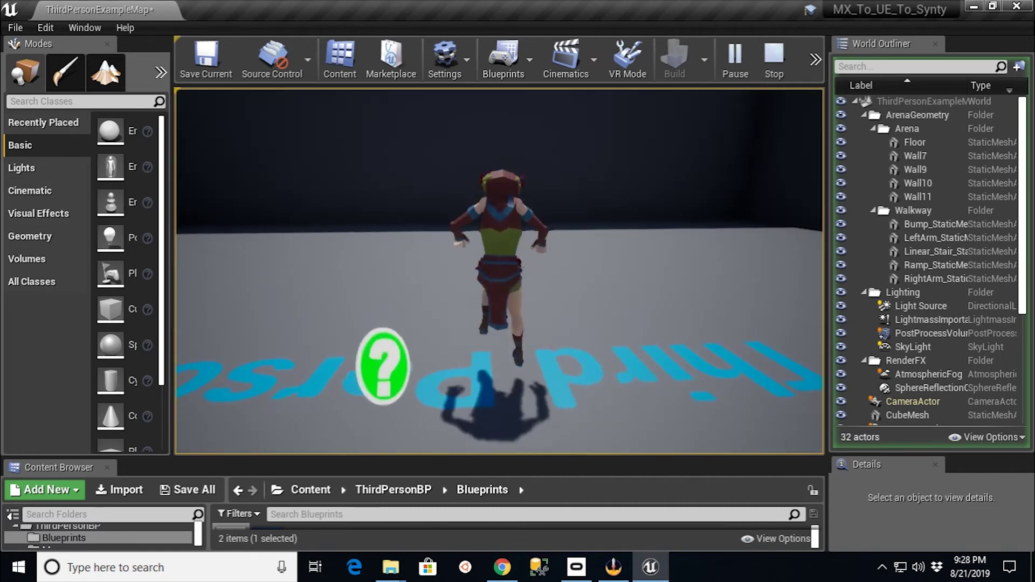
pyautogui.press('w')
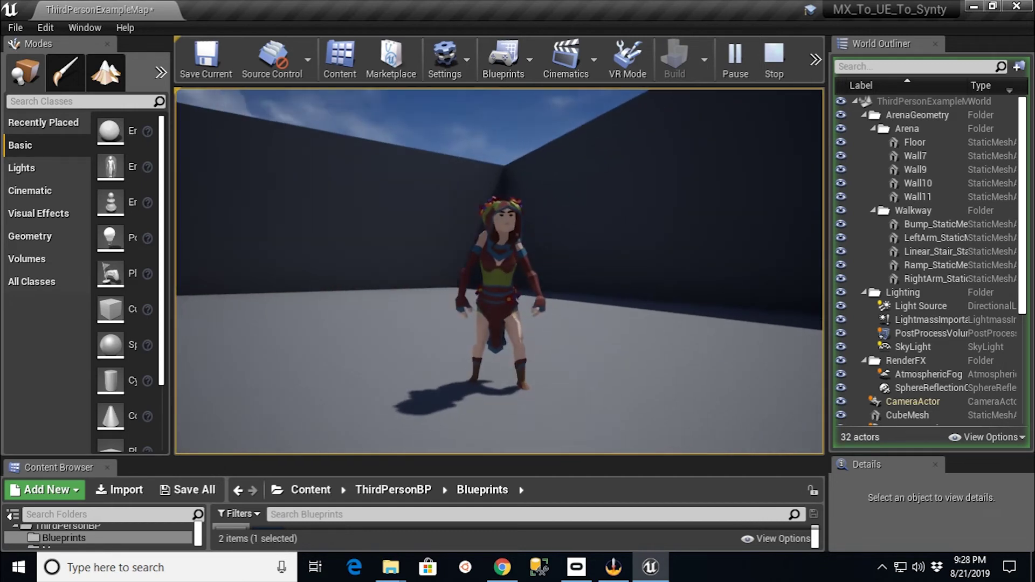
pyautogui.press('Escape')
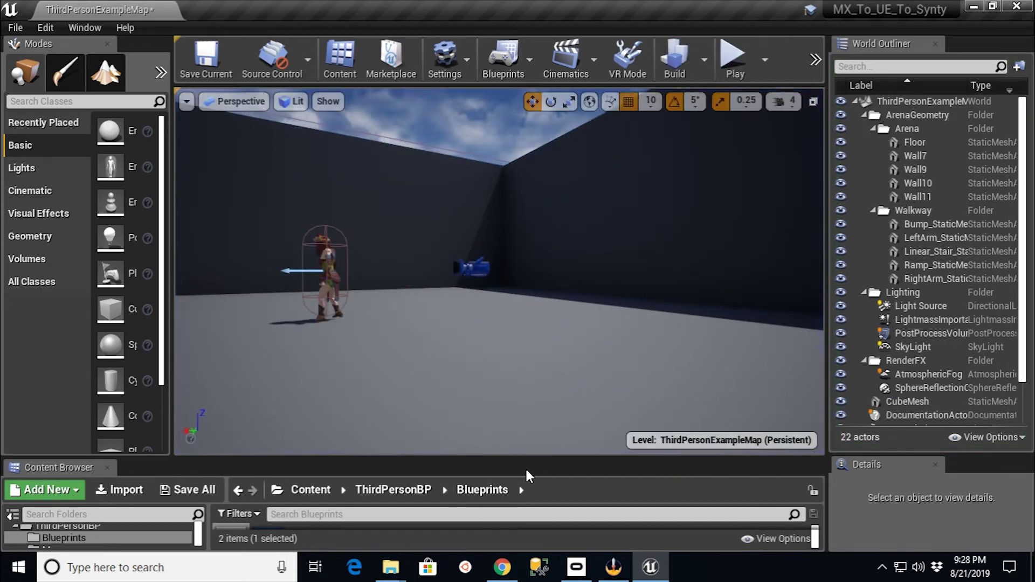
# Open ue_ThirdPerson_AnimBP from PolygonFantasyCharacters/Animations and preview Standing_2H_Cast_Spell_01.
pyautogui.moveTo(533, 457); pyautogui.dragTo(526, 325)
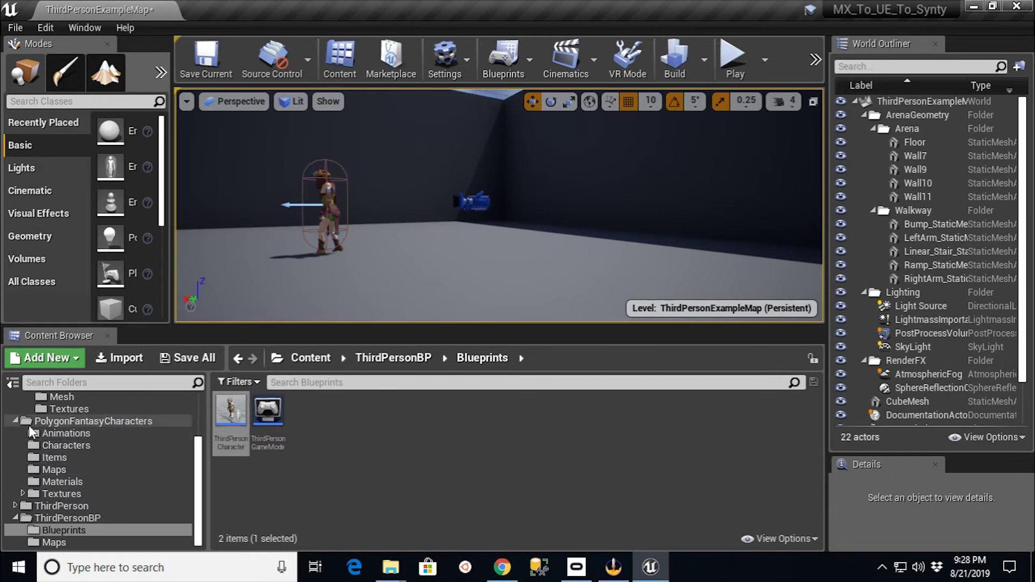
pyautogui.click(43, 433)
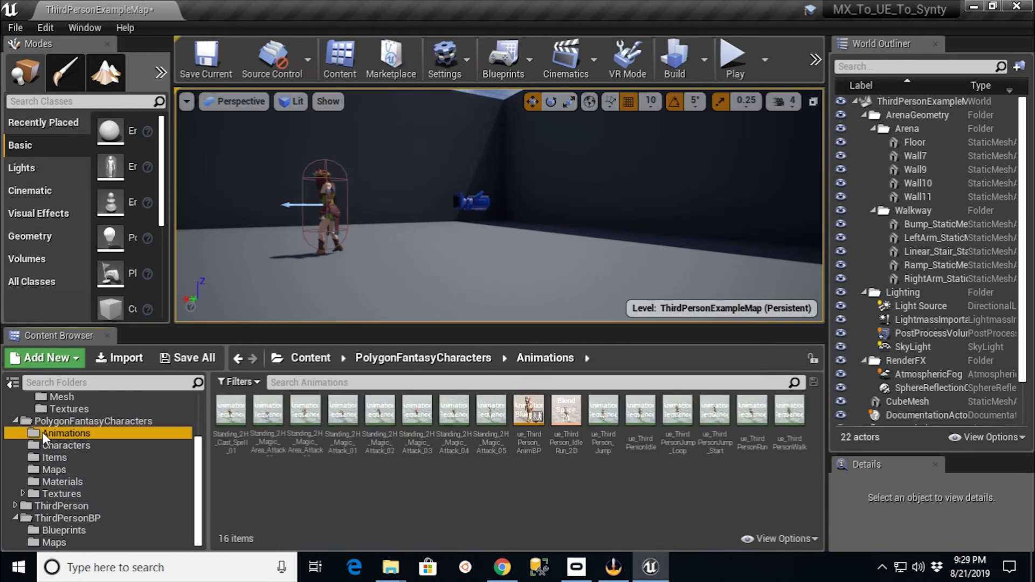
pyautogui.doubleClick(528, 413)
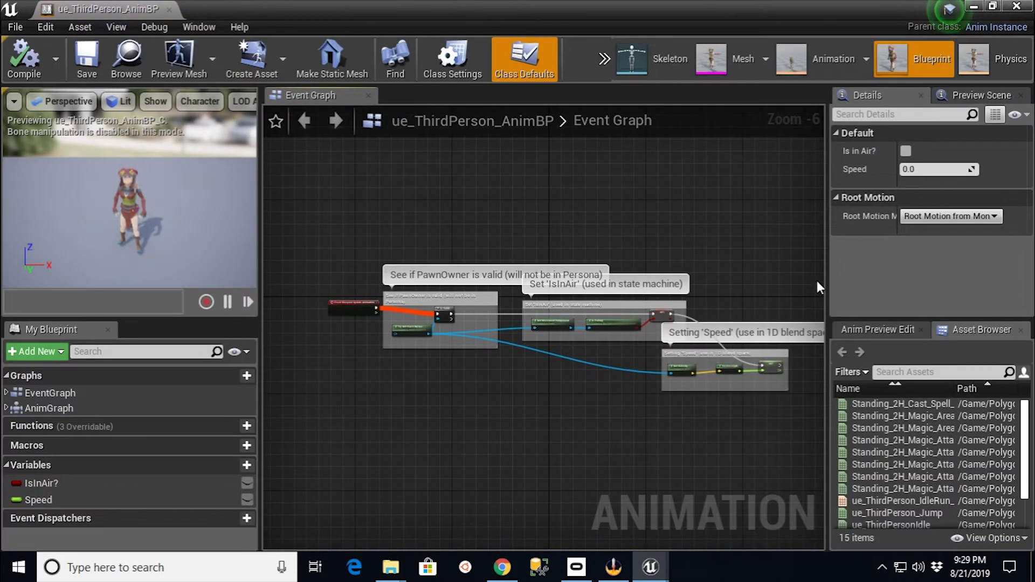
pyautogui.click(880, 404)
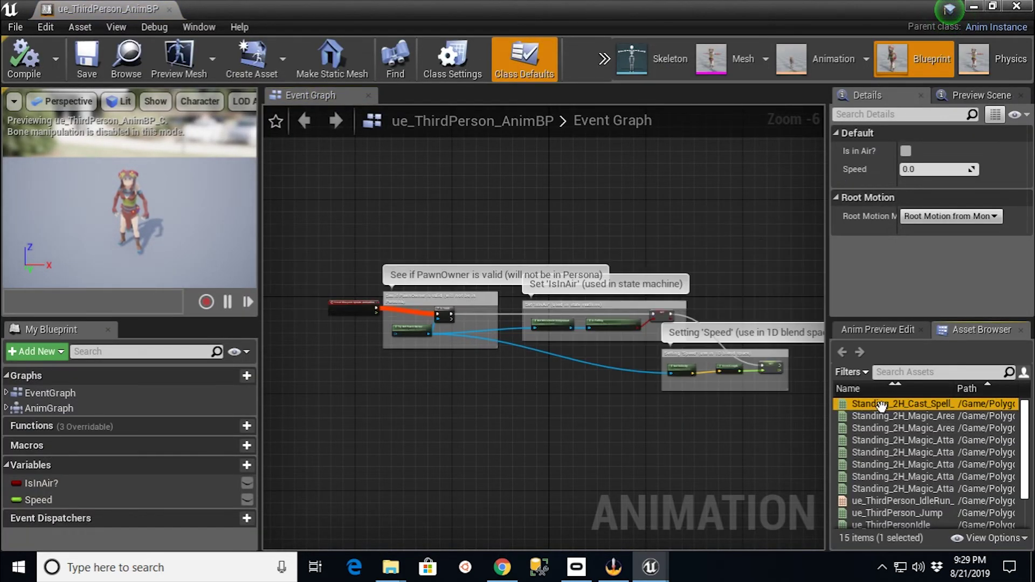
pyautogui.doubleClick(881, 405)
# Preview the ue_ThirdPersonIdle and Standing_2H_Cast_Spell_01 animations.
pyautogui.click(911, 416)
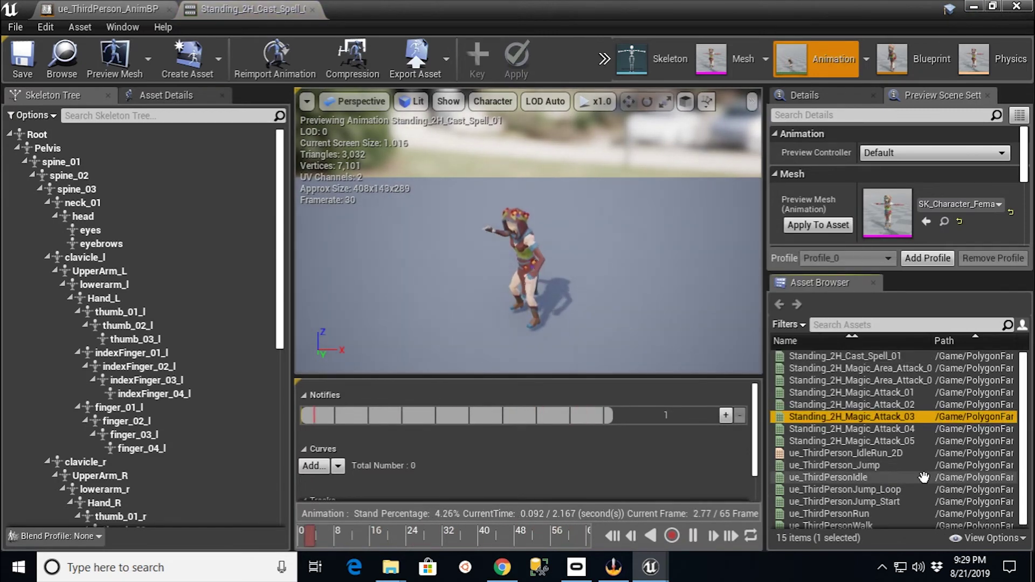
pyautogui.doubleClick(923, 477)
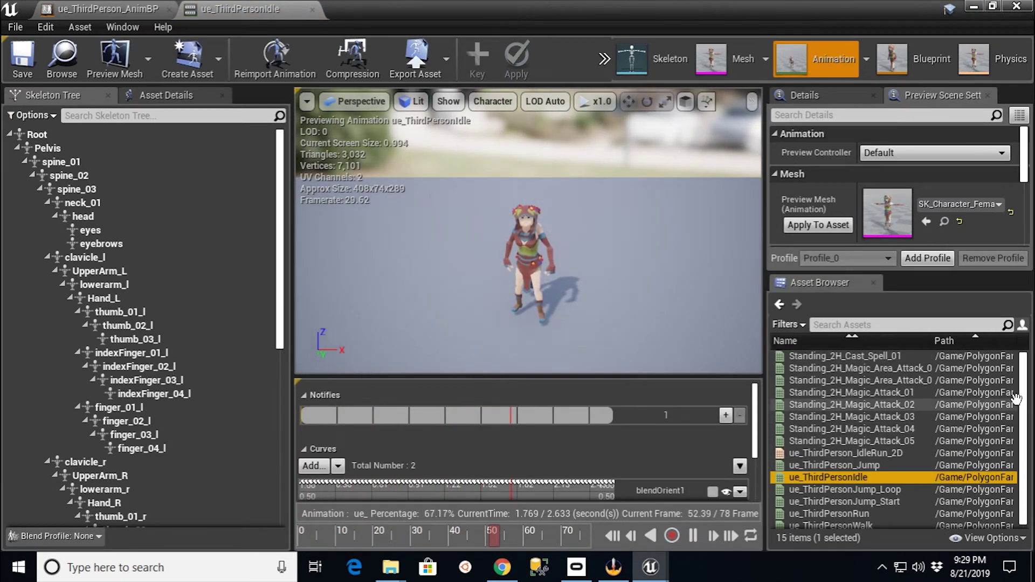
pyautogui.scroll(-1, 1015, 399)
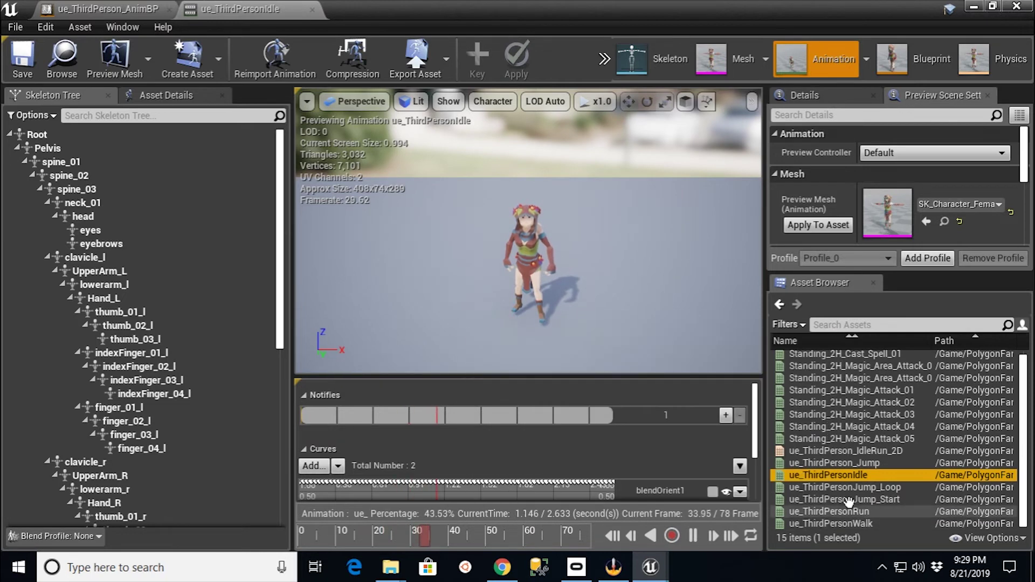
pyautogui.scroll(1, 849, 503)
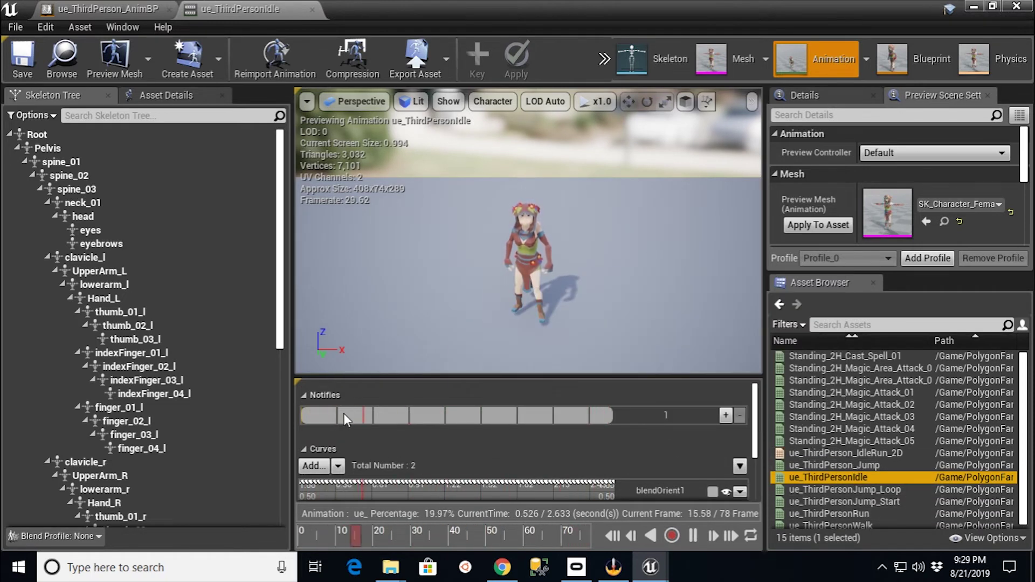
pyautogui.doubleClick(836, 356)
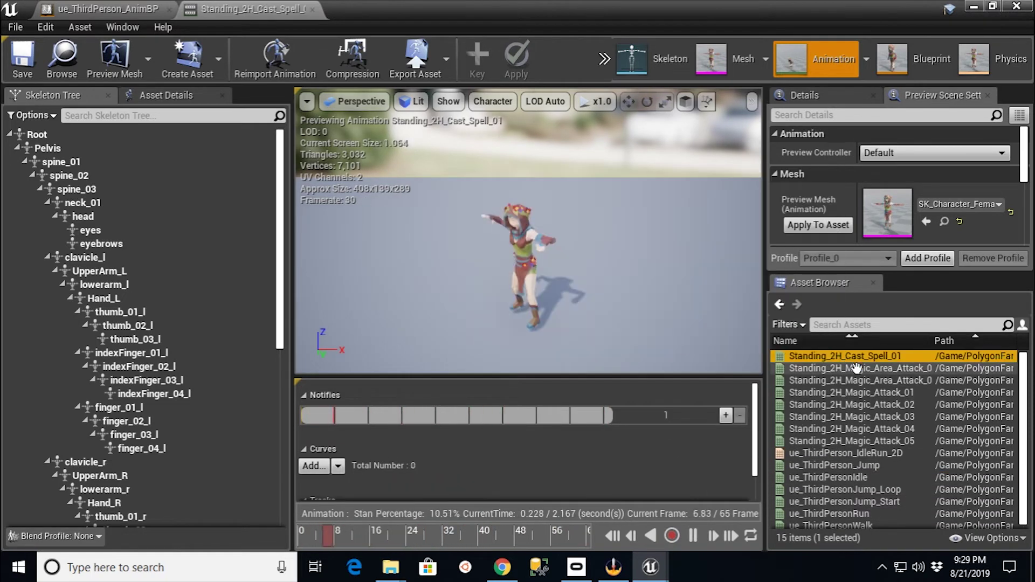
# Open ue_ThirdPerson_IdleRun_2D and scrub the preview from Speed 0 to about 342.
pyautogui.doubleClick(867, 454)
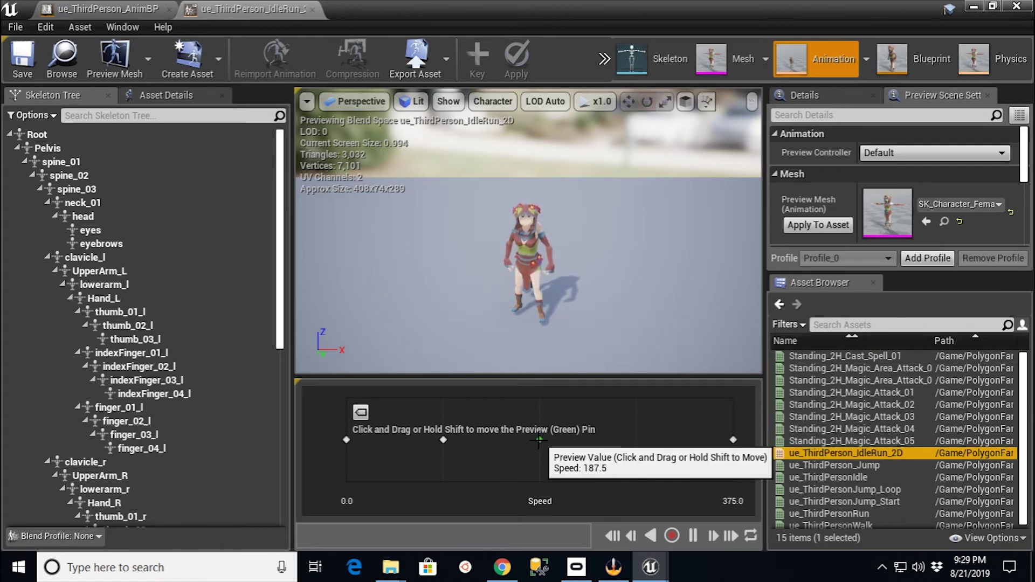
pyautogui.moveTo(539, 453); pyautogui.dragTo(341, 447)
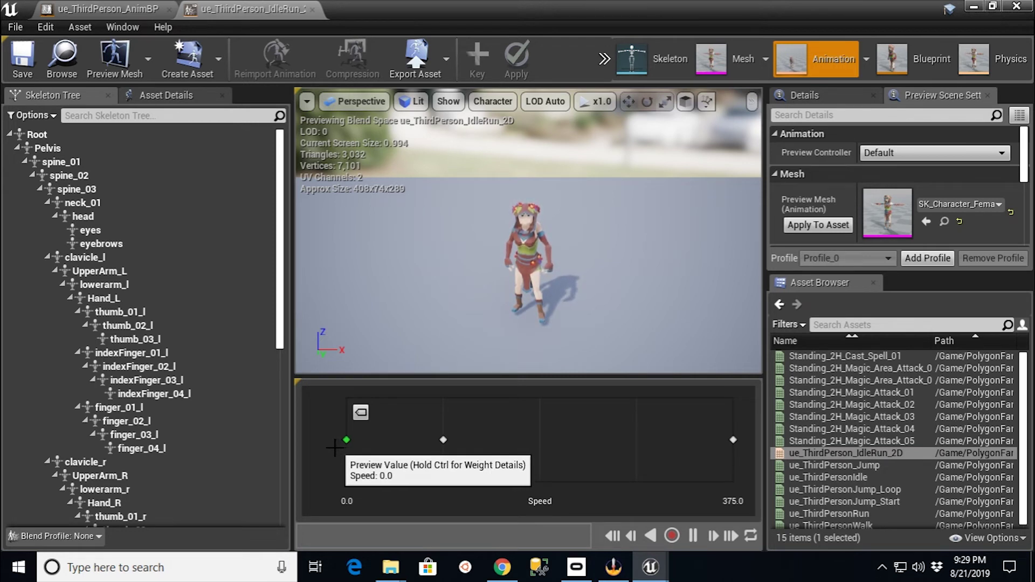
pyautogui.moveTo(334, 447)
pyautogui.mouseDown()
pyautogui.moveTo(735, 450)
pyautogui.moveTo(328, 464)
pyautogui.mouseUp()
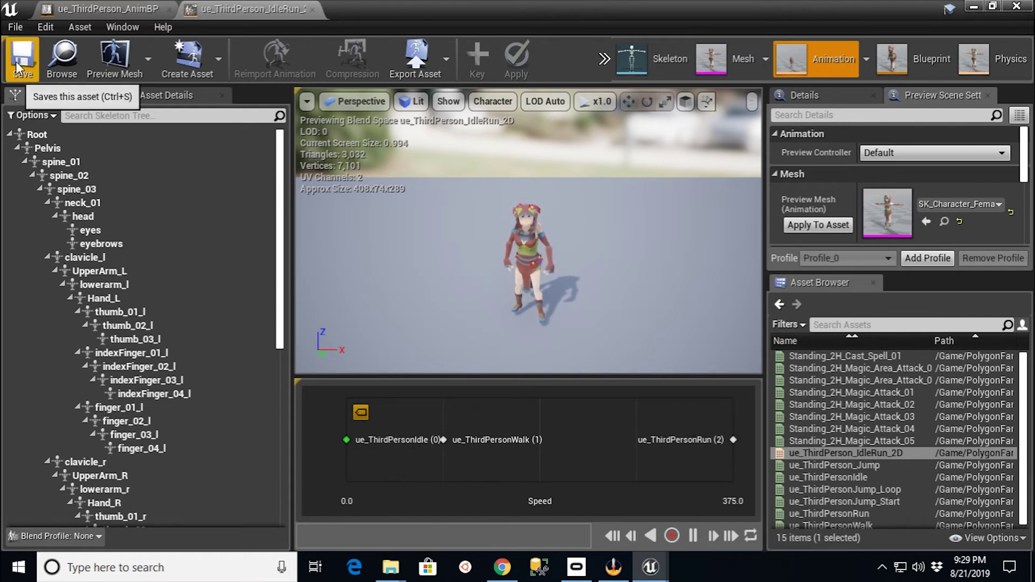
# Select standing idle 02.fbx through Standing Idle 04.fbx in the Pro Magic Pack folder.
pyautogui.moveTo(402, 572)
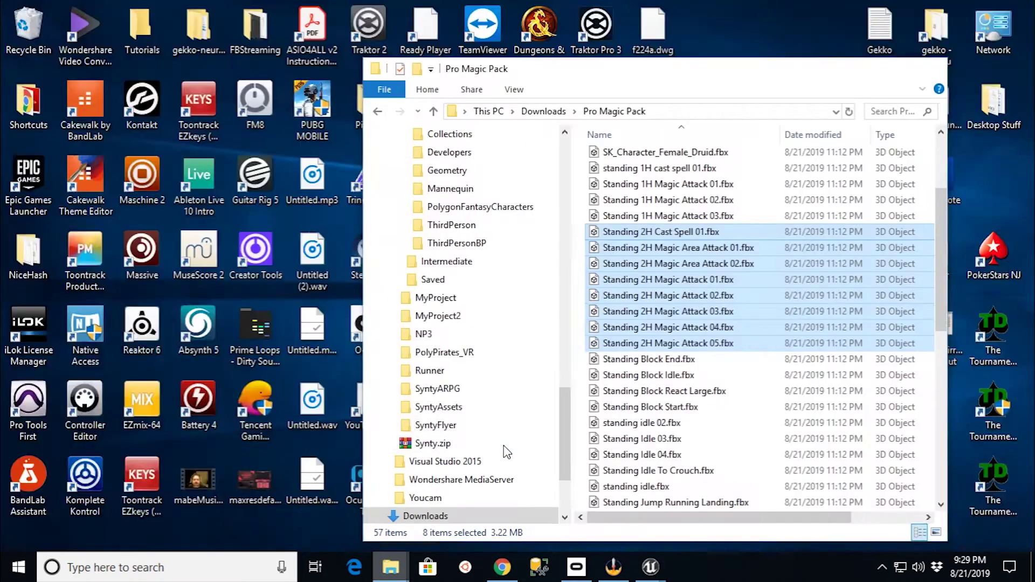
pyautogui.click(501, 479)
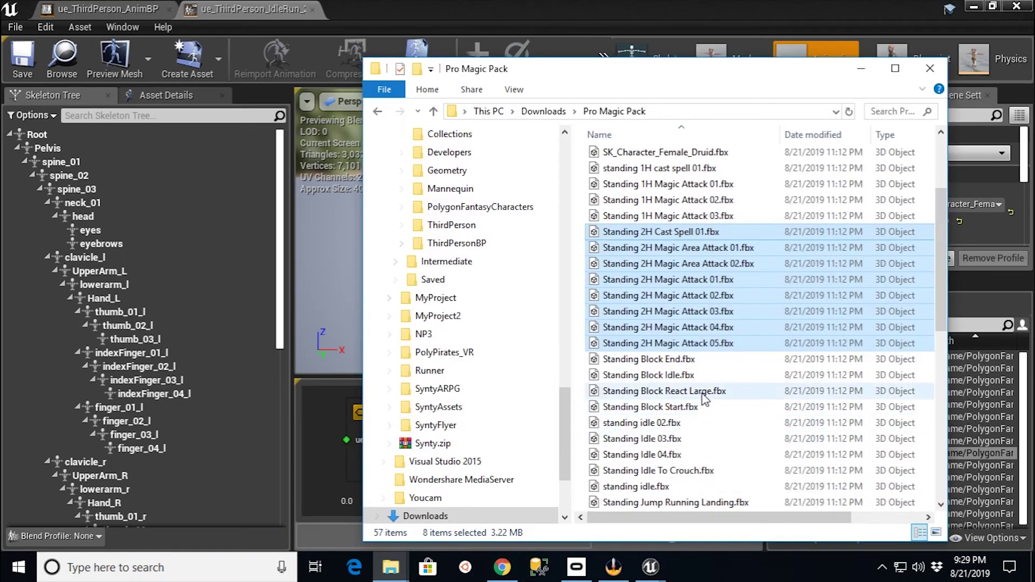
pyautogui.scroll(3, 792, 296)
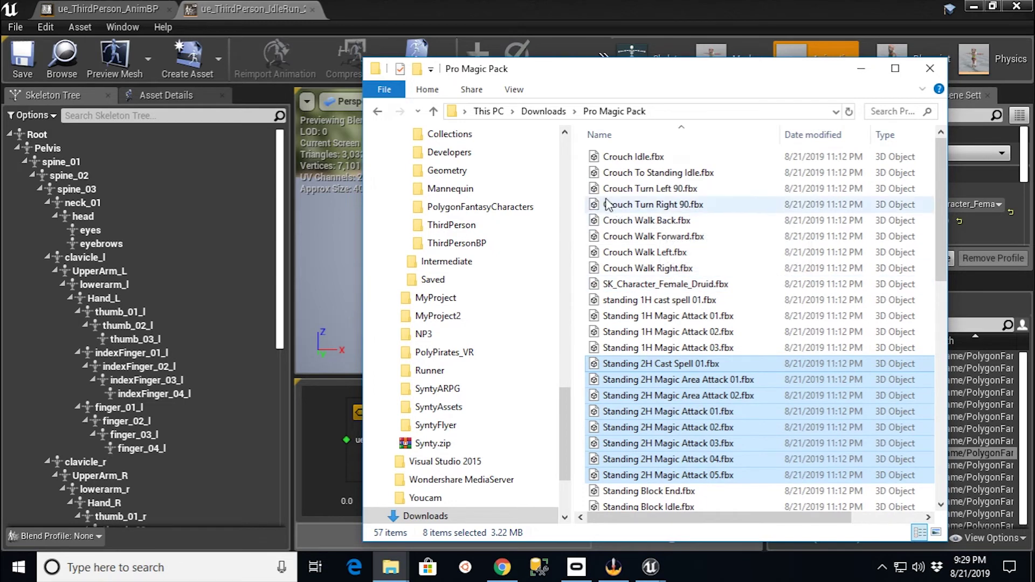
pyautogui.scroll(-1, 732, 270)
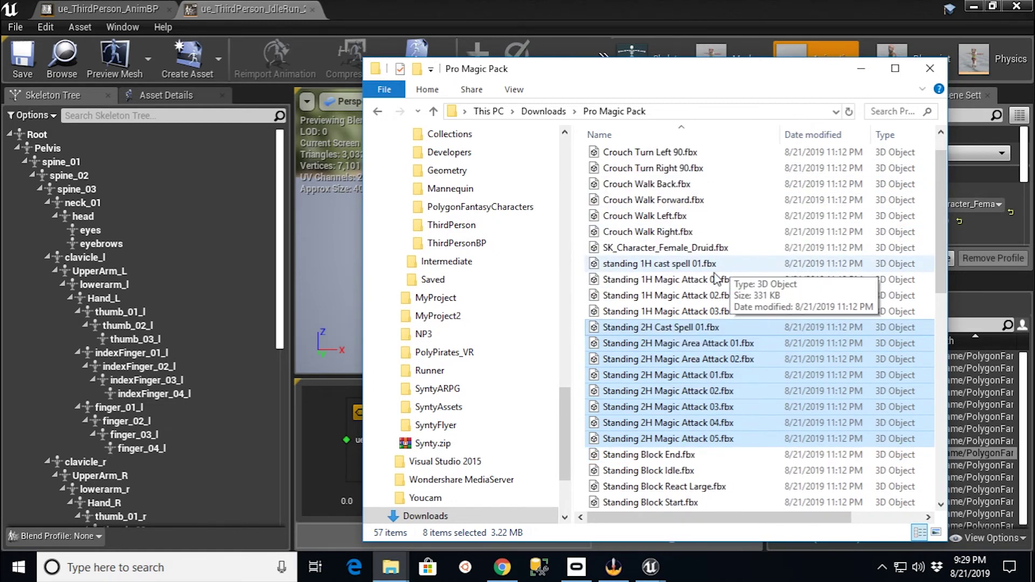
pyautogui.scroll(-2, 711, 412)
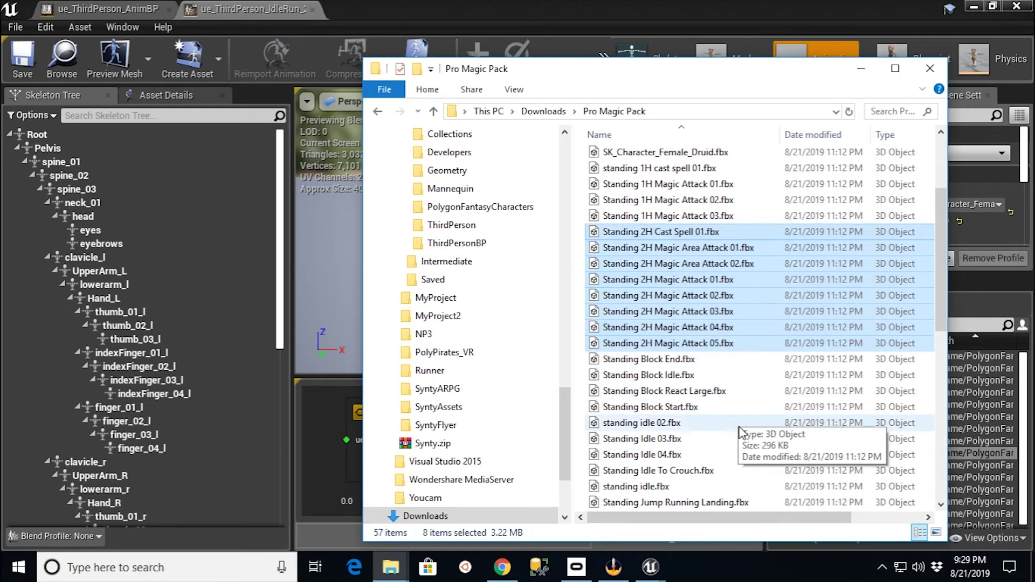
pyautogui.click(633, 426)
pyautogui.keyDown('shift'); pyautogui.click(629, 455); pyautogui.keyUp('shift')
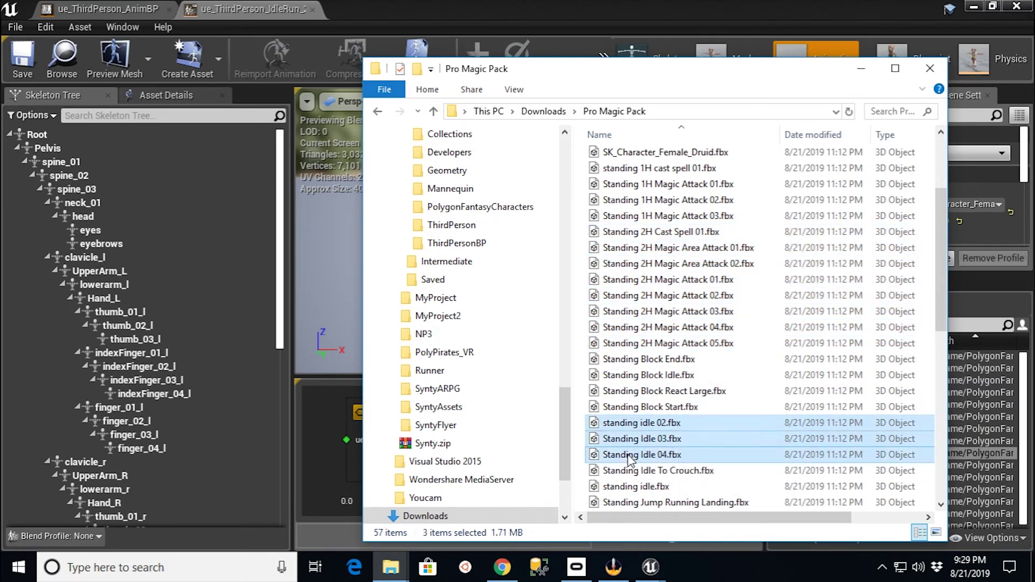
# Close the IdleRun_2D blend space tab and the ue_ThirdPerson_AnimBP editor.
pyautogui.click(113, 12)
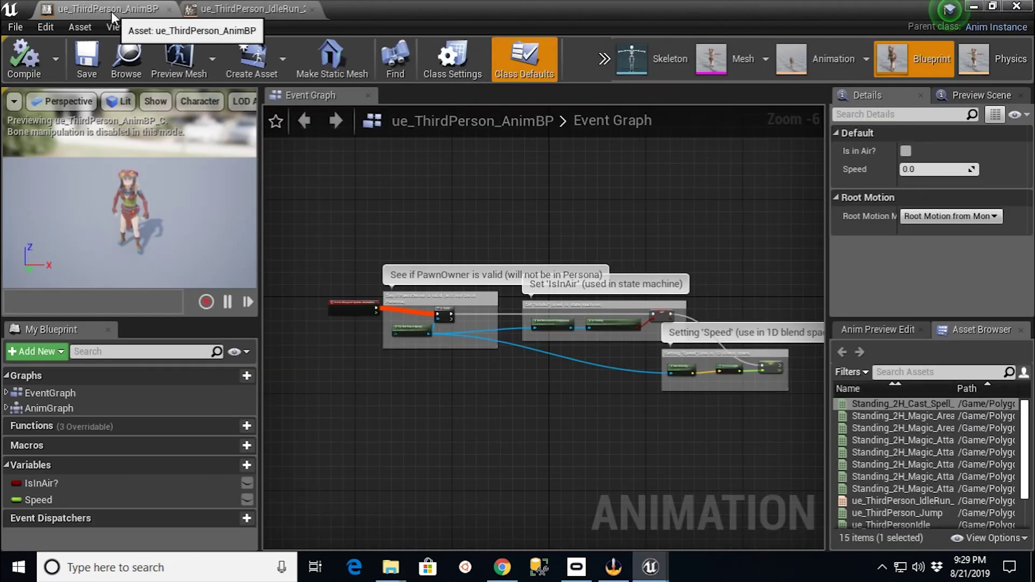
pyautogui.click(313, 9)
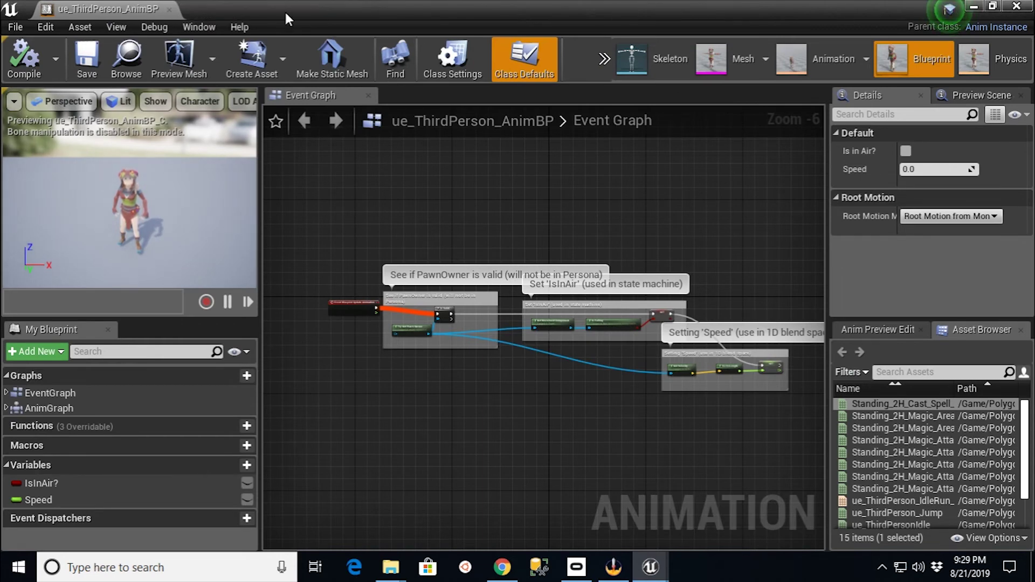
pyautogui.click(170, 10)
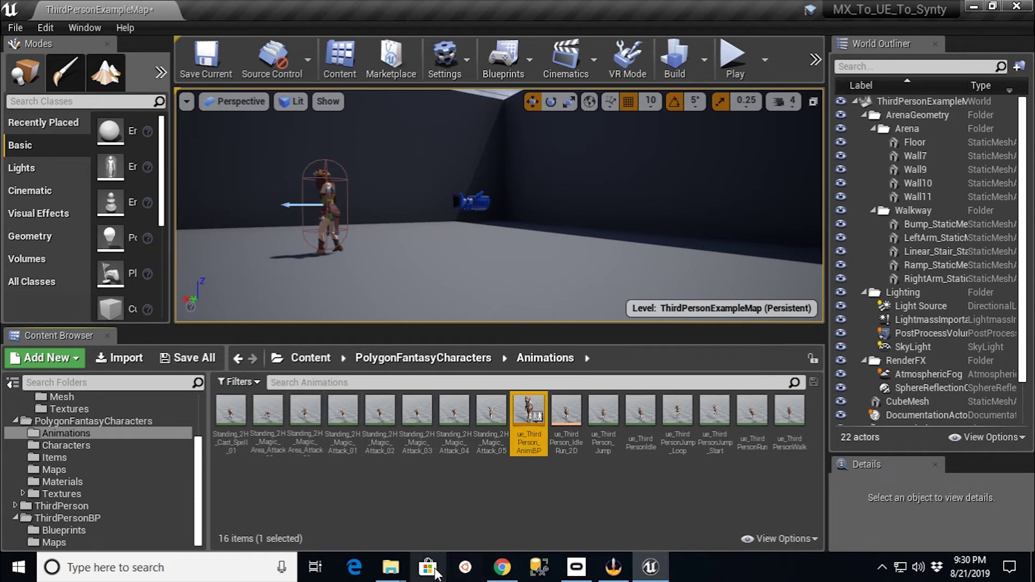
# Drag the three standing idle FBX files from Explorer into the Animations folder.
pyautogui.click(390, 567)
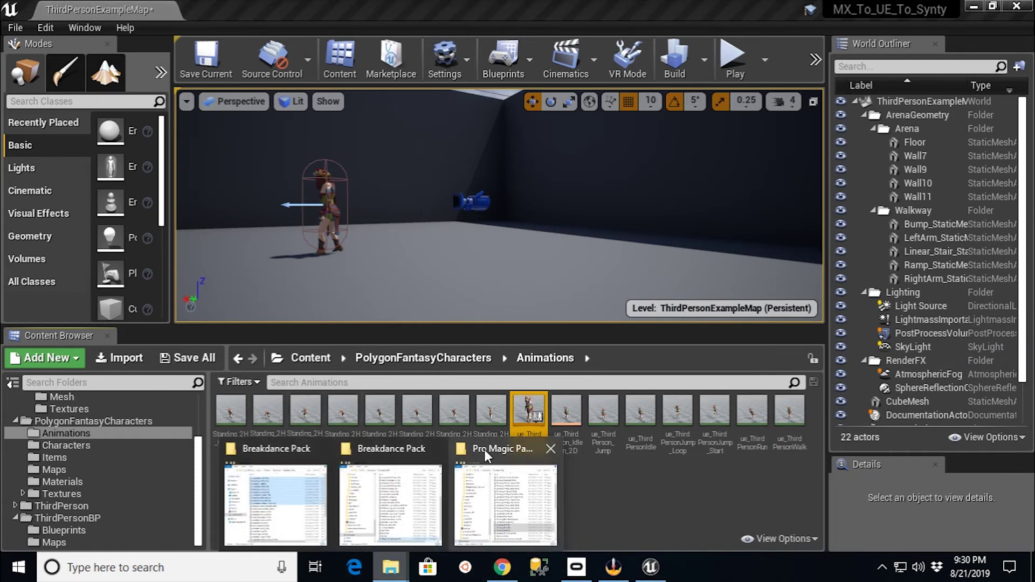
pyautogui.click(505, 501)
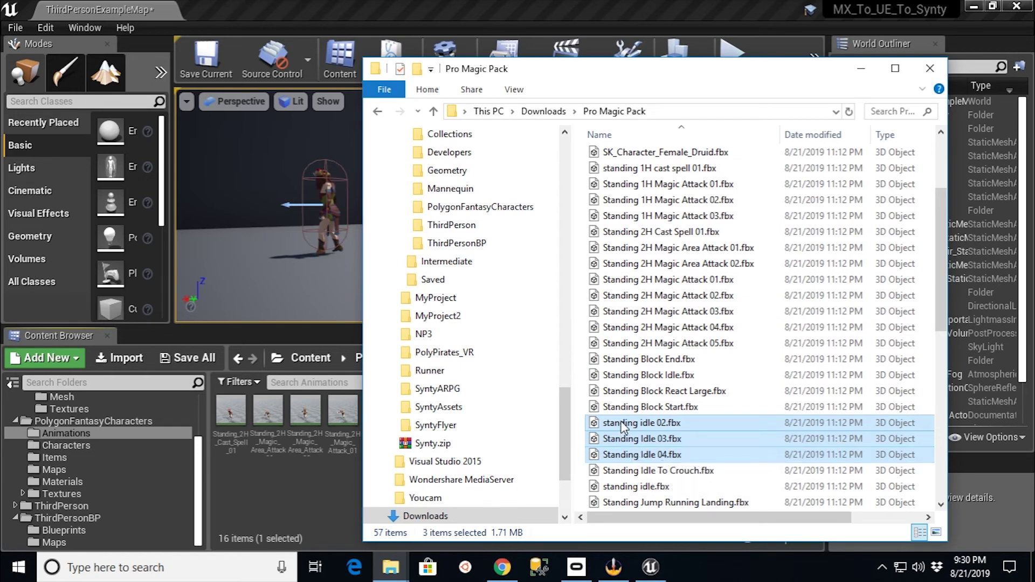
pyautogui.moveTo(623, 427); pyautogui.dragTo(278, 503)
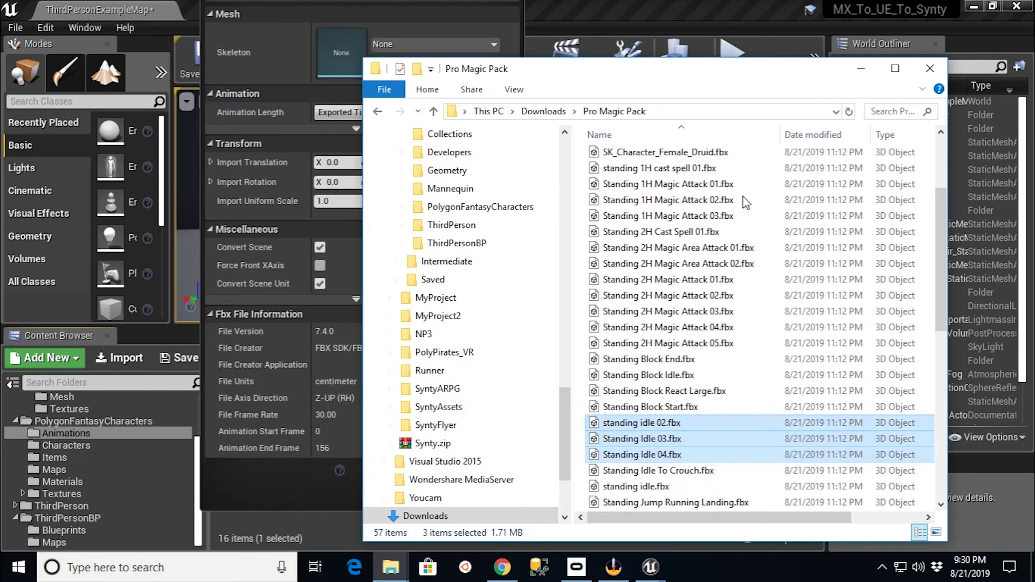
# Import them onto SK_Character_Fantasy_Skeleton with Import All, then save all assets and the map.
pyautogui.click(863, 71)
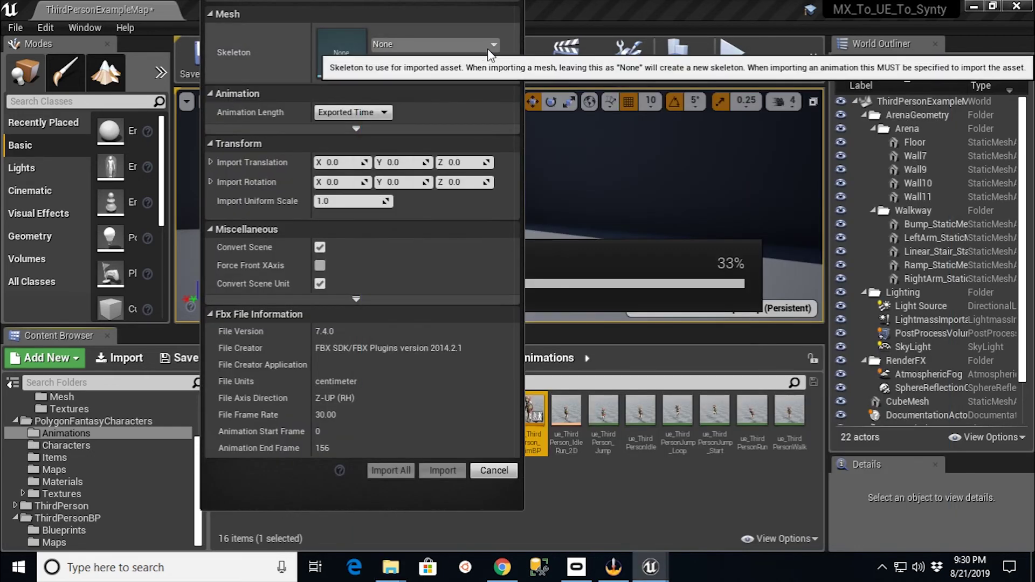
pyautogui.click(488, 47)
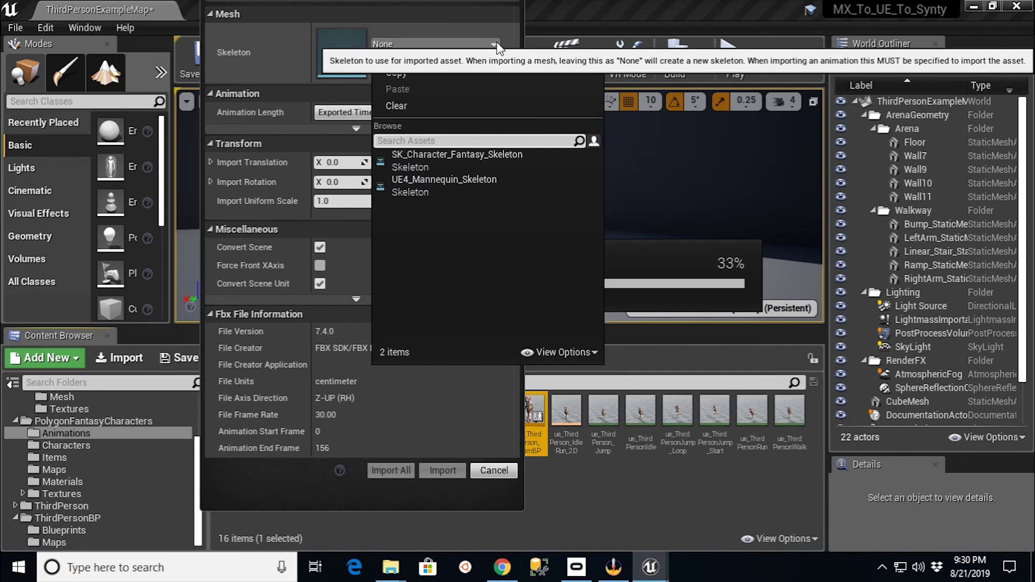
pyautogui.click(435, 159)
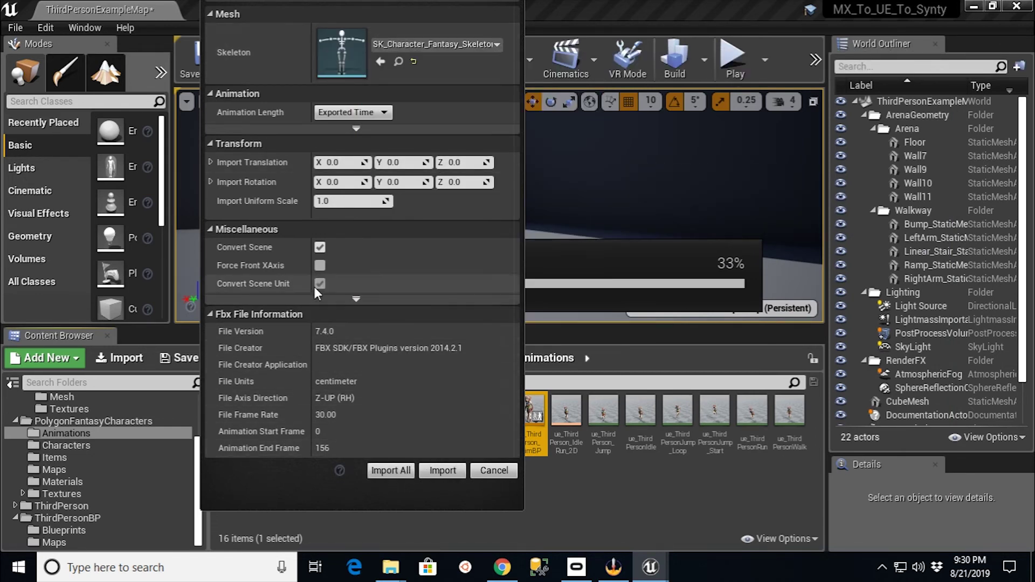
pyautogui.click(398, 471)
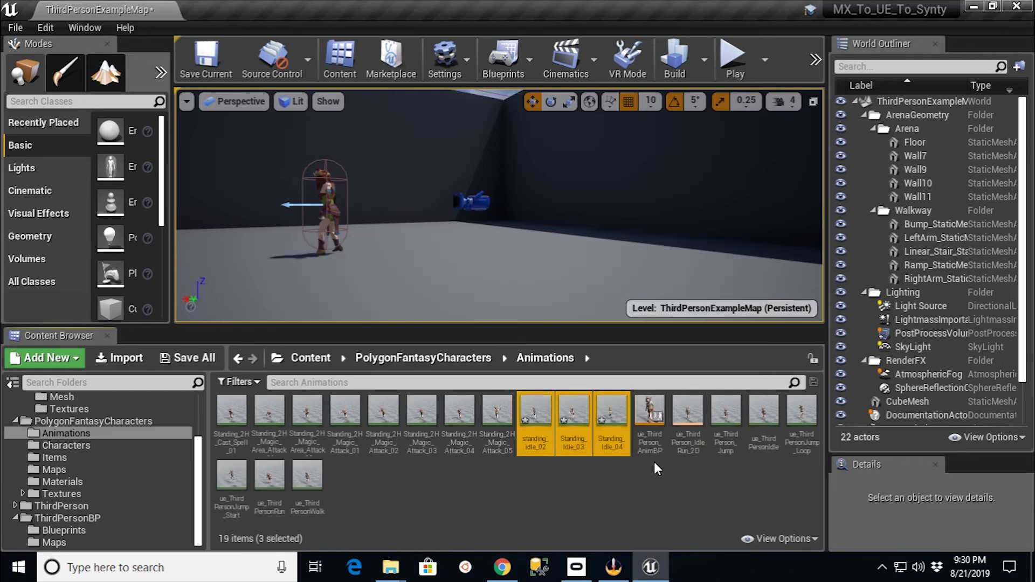
pyautogui.click(178, 359)
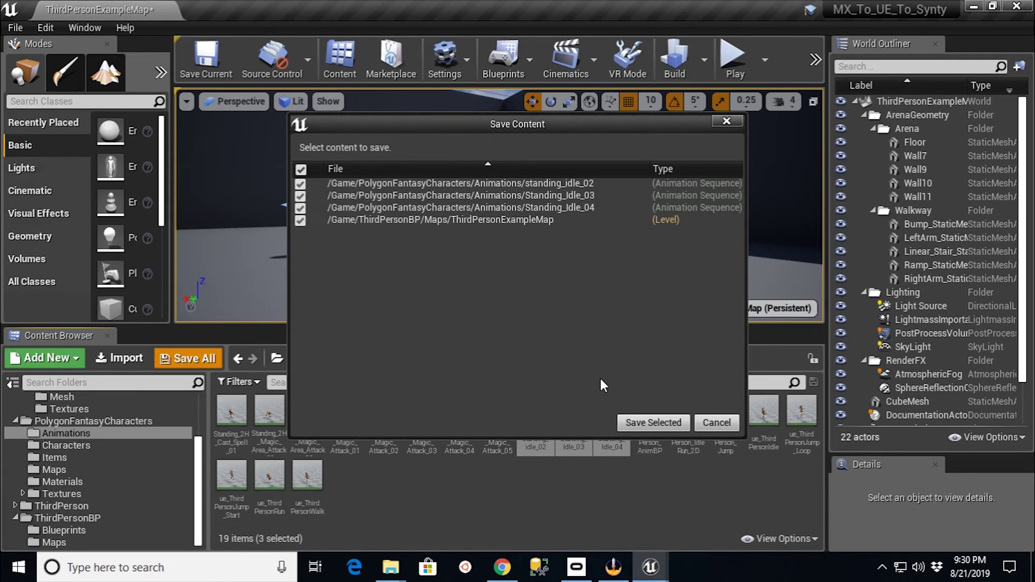
pyautogui.click(653, 421)
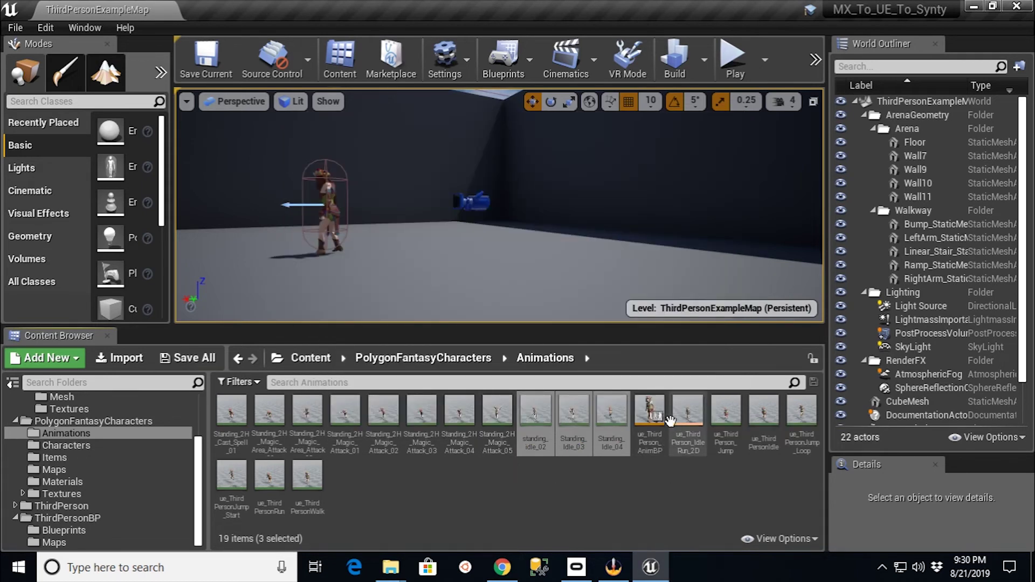
# Preview standing_idle_02 on the druid, comparing it against Standing_Idle_03 and Standing_Idle_04.
pyautogui.click(654, 483)
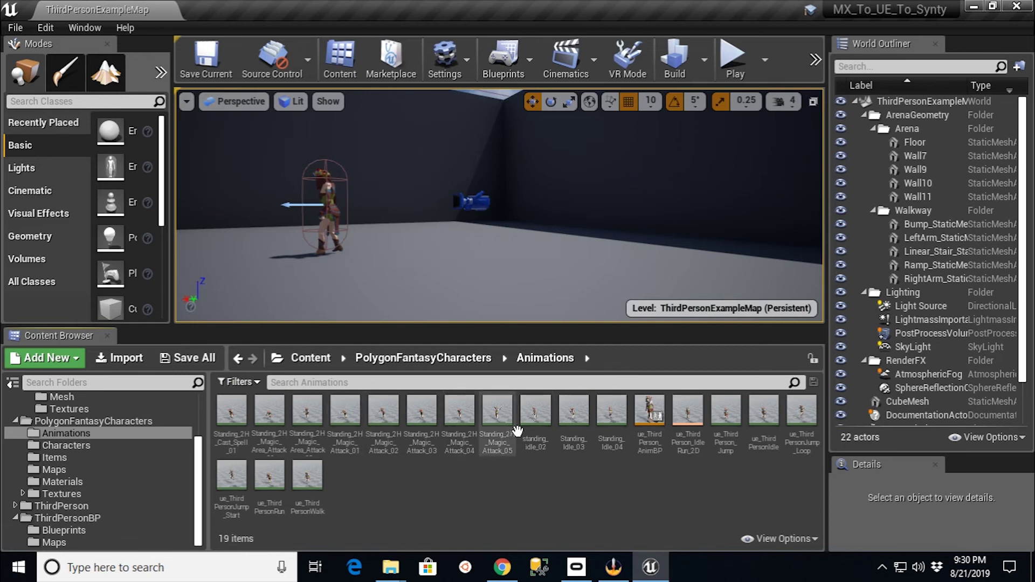
pyautogui.click(534, 437)
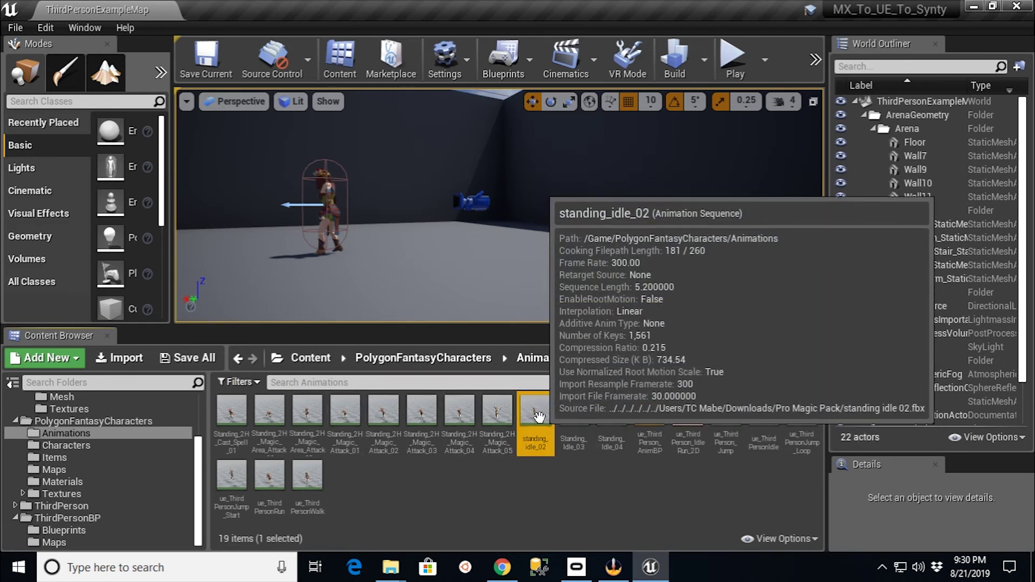
pyautogui.doubleClick(534, 431)
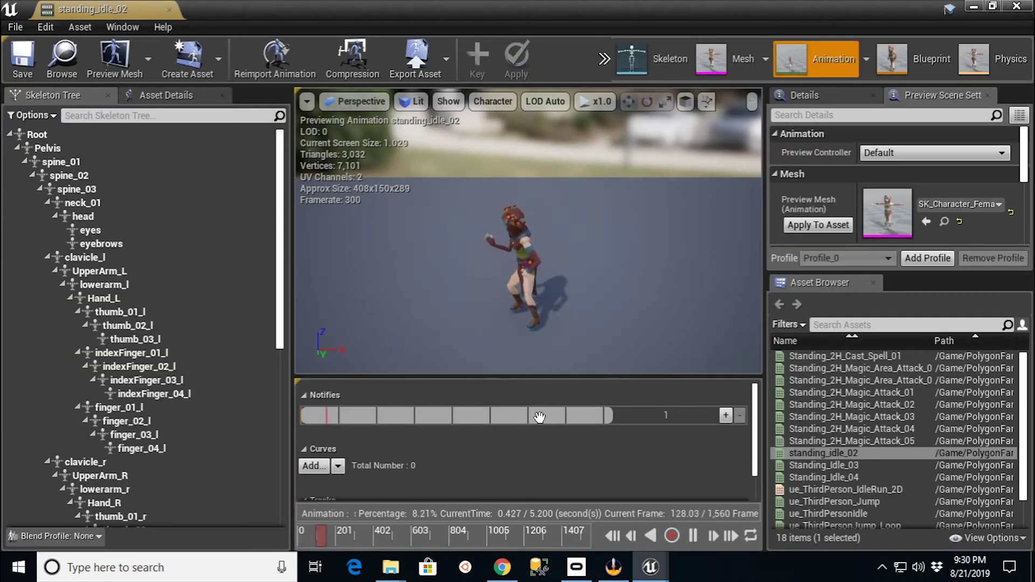
pyautogui.doubleClick(835, 464)
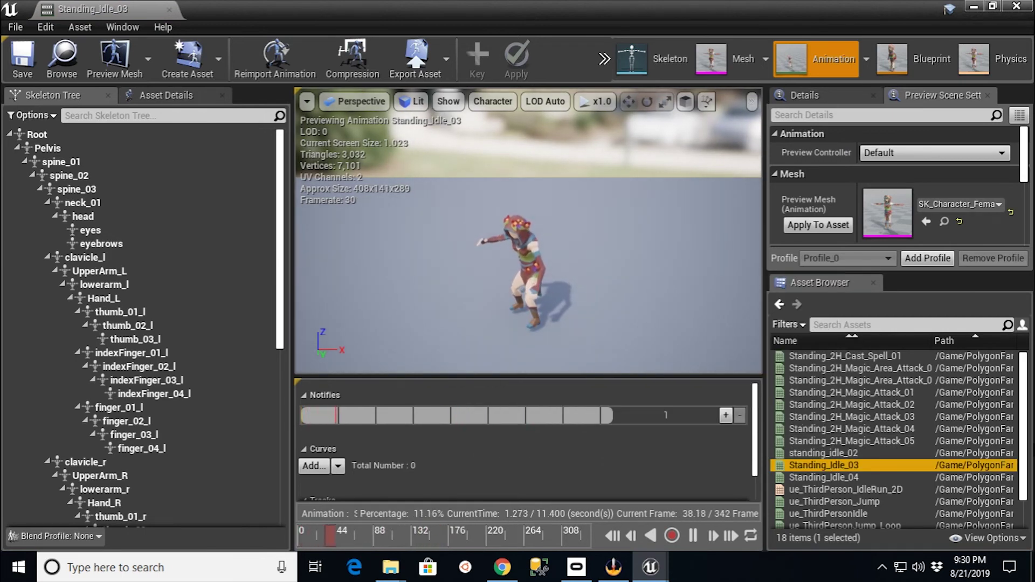
pyautogui.doubleClick(862, 477)
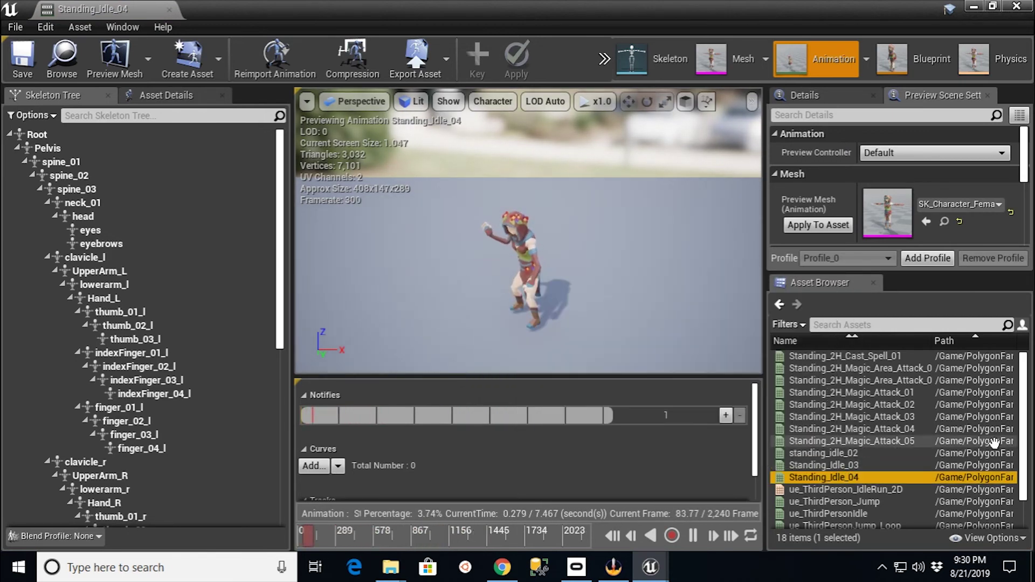
pyautogui.doubleClick(841, 453)
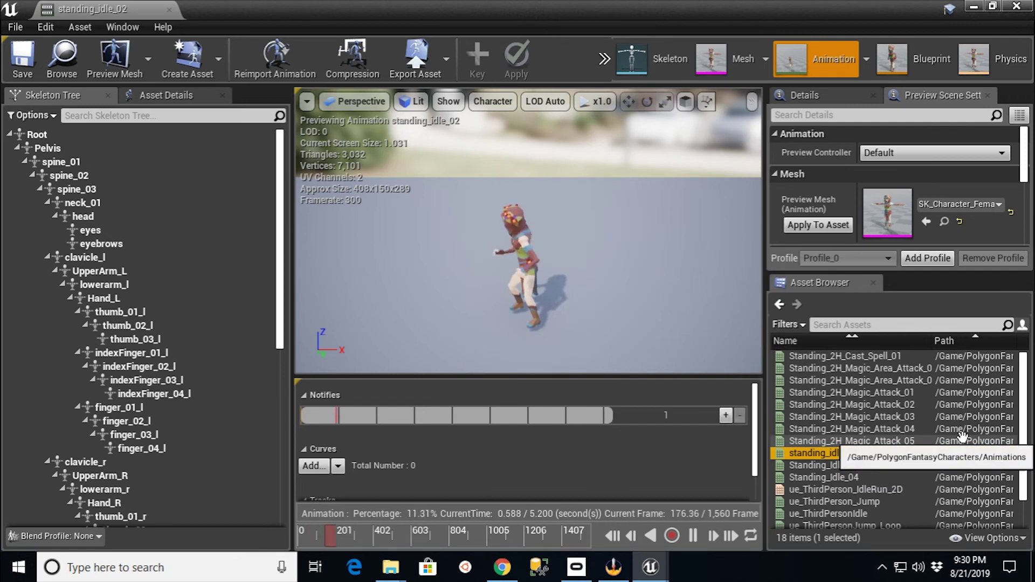
# In ue_ThirdPerson_IdleRun_2D, show animation names, swap the Speed 0 idle for standing_idle_02, and save.
pyautogui.click(832, 489)
pyautogui.doubleClick(833, 490)
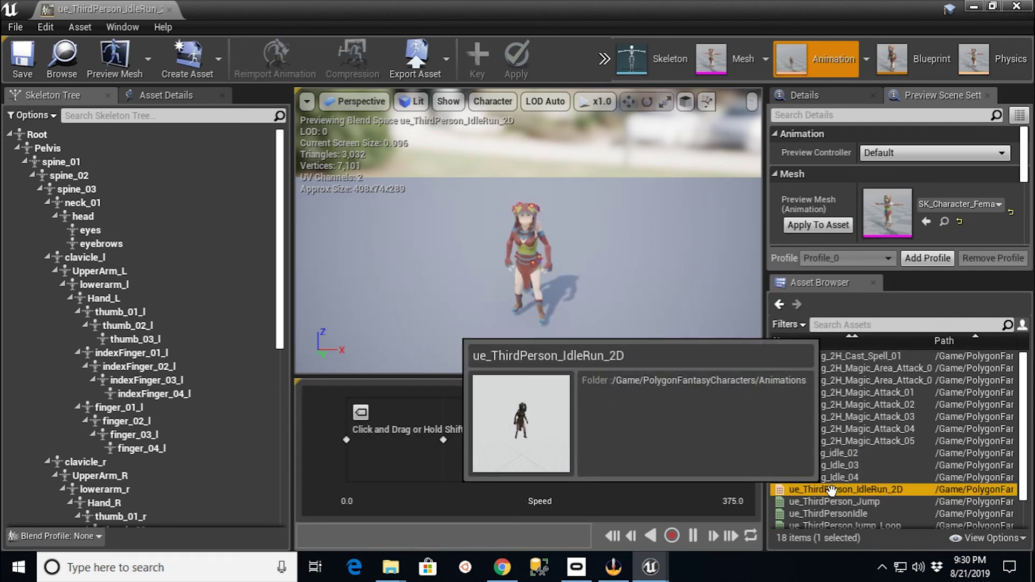
pyautogui.click(361, 413)
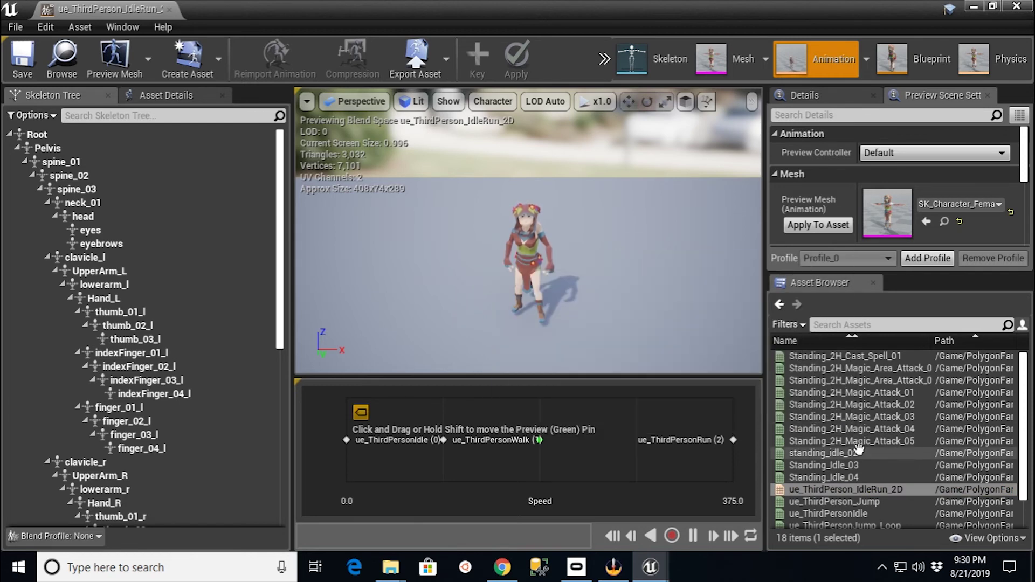
pyautogui.moveTo(856, 452)
pyautogui.moveTo(856, 452); pyautogui.dragTo(342, 439)
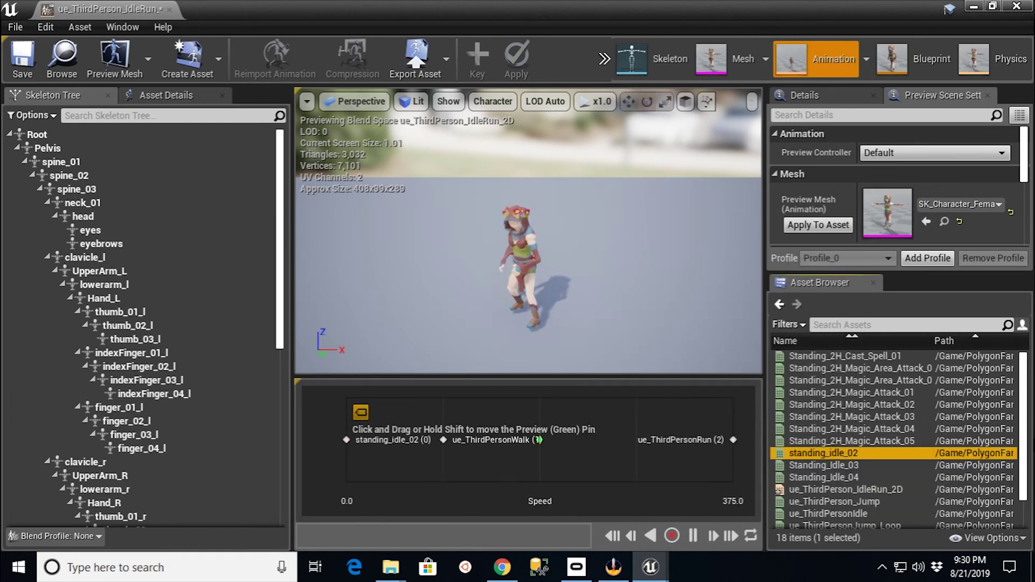
pyautogui.click(22, 56)
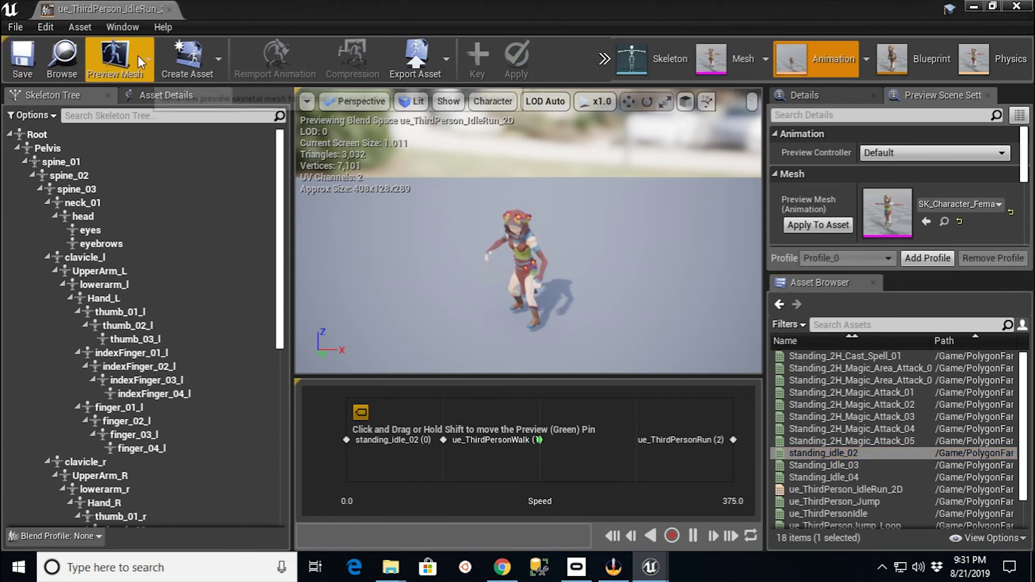
pyautogui.click(168, 9)
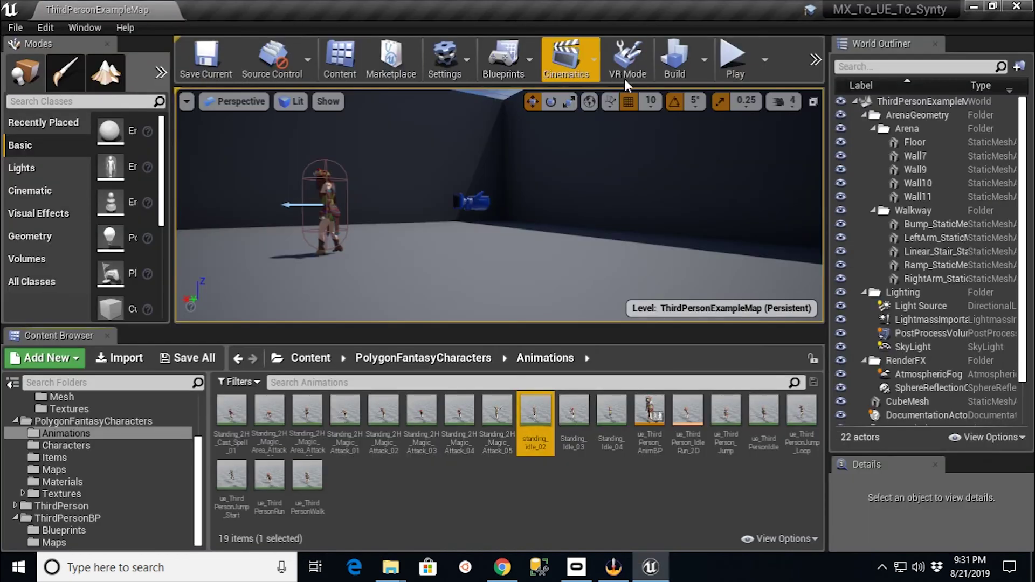
pyautogui.click(732, 55)
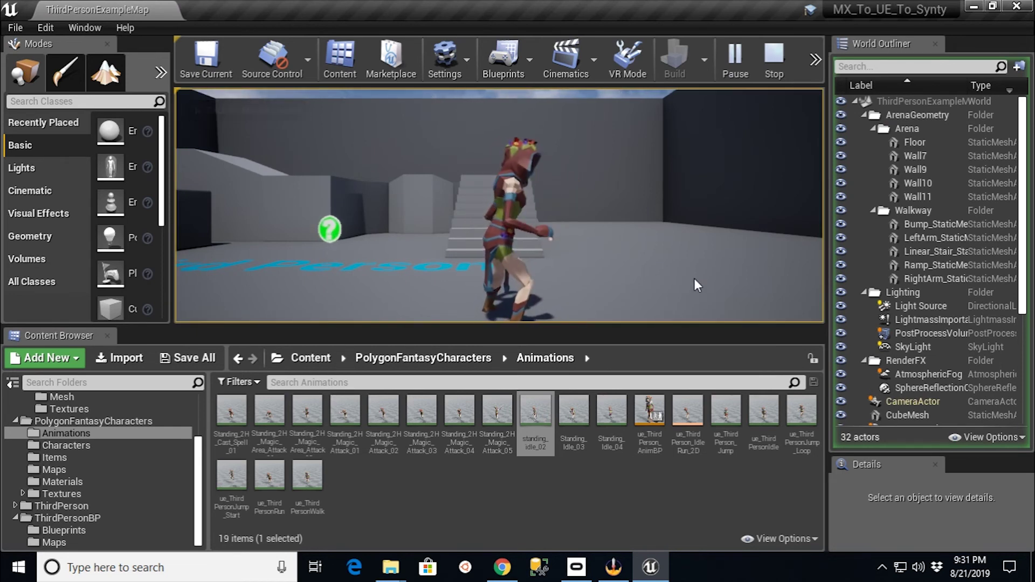
pyautogui.click(695, 285)
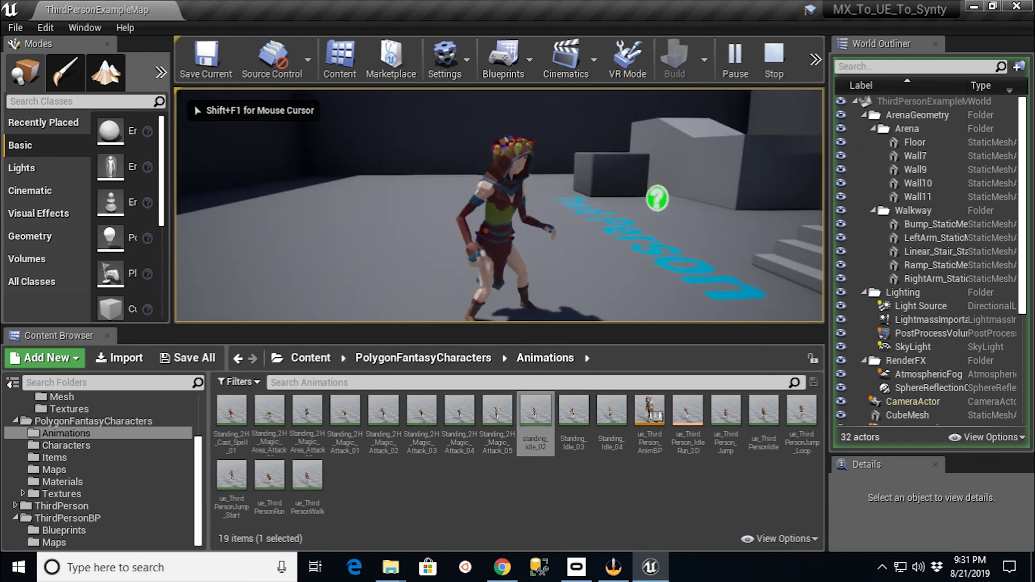
pyautogui.press('w')
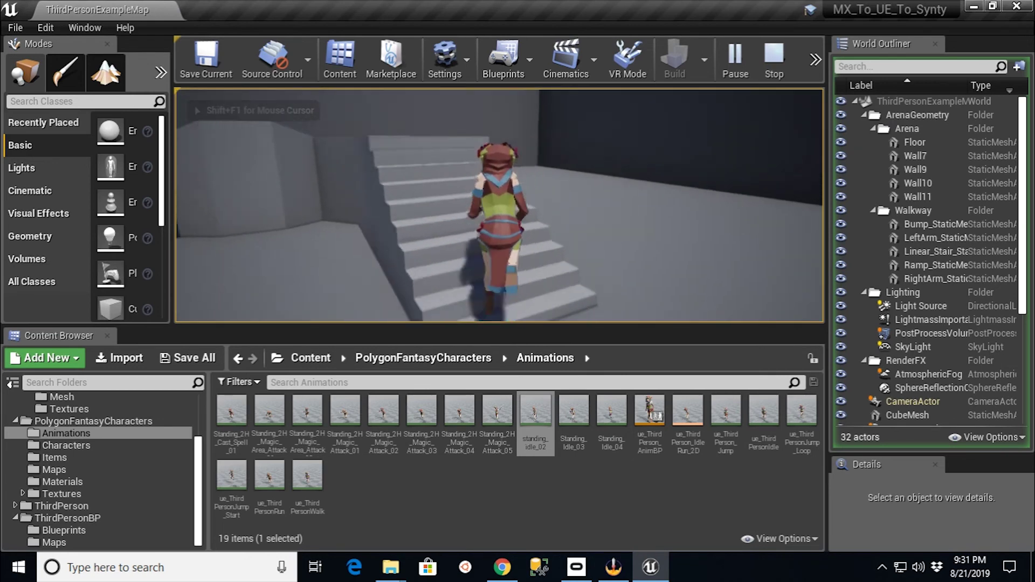
pyautogui.press('w')
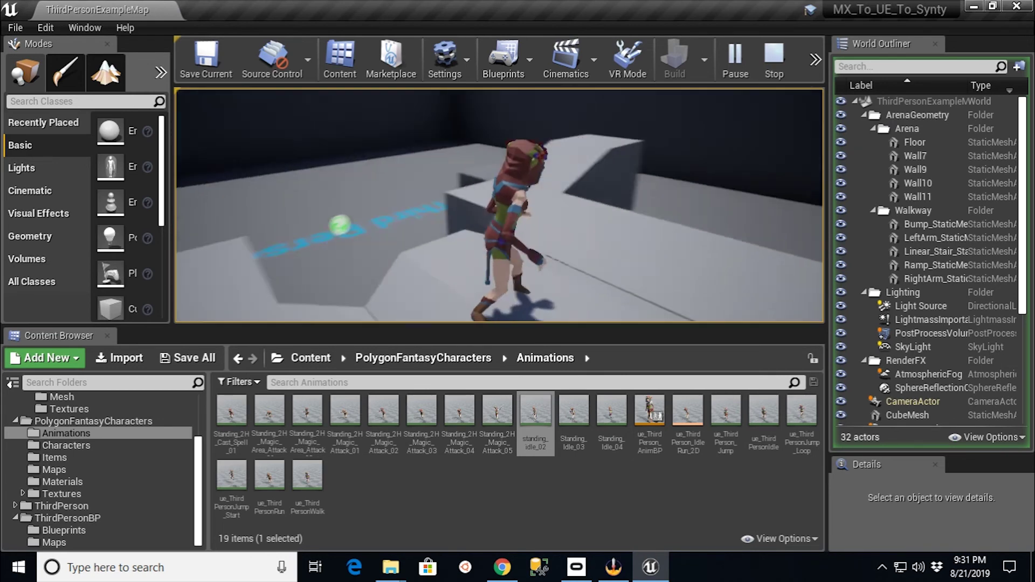
pyautogui.press('s')
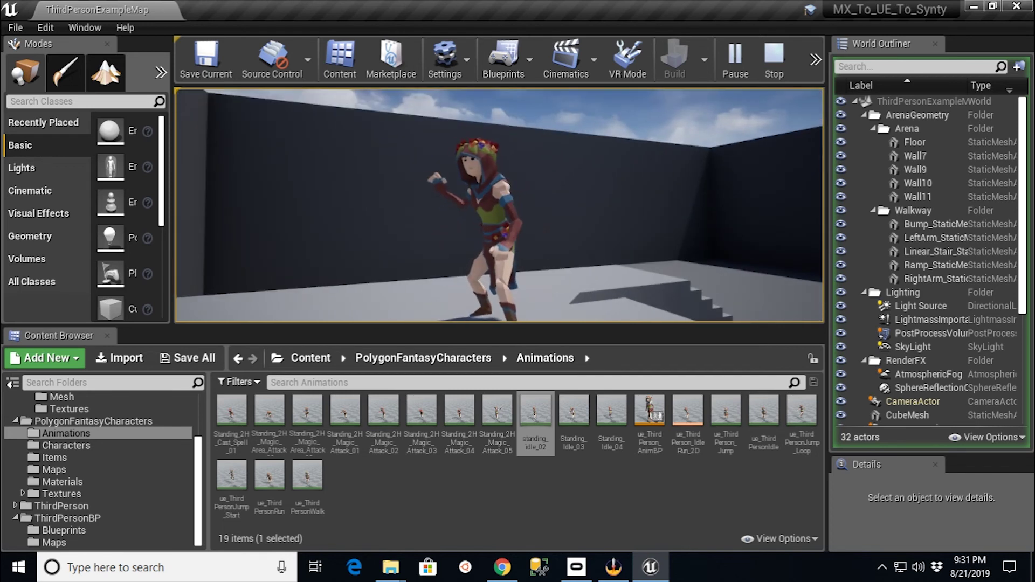
pyautogui.press('w')
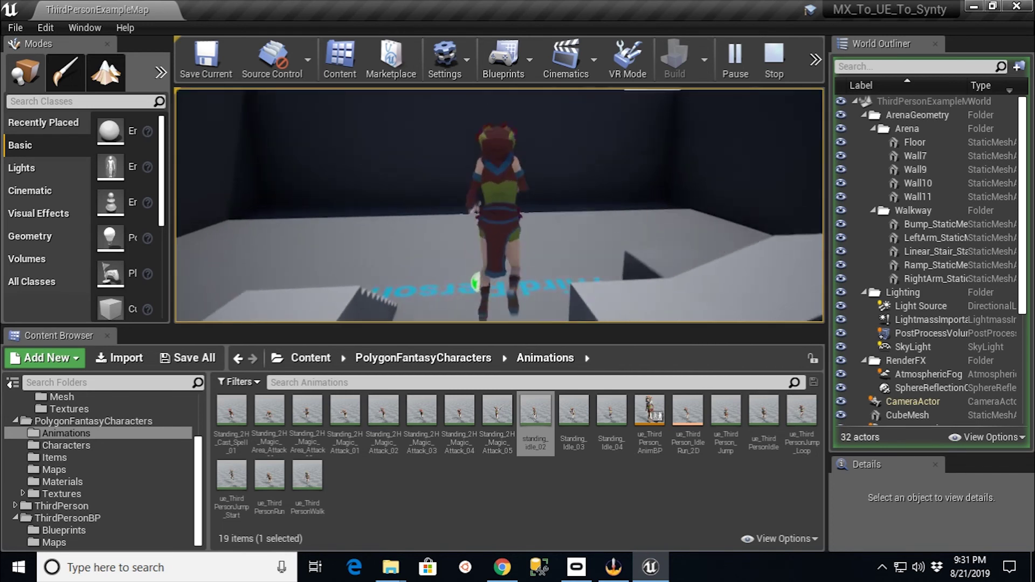
pyautogui.press('s')
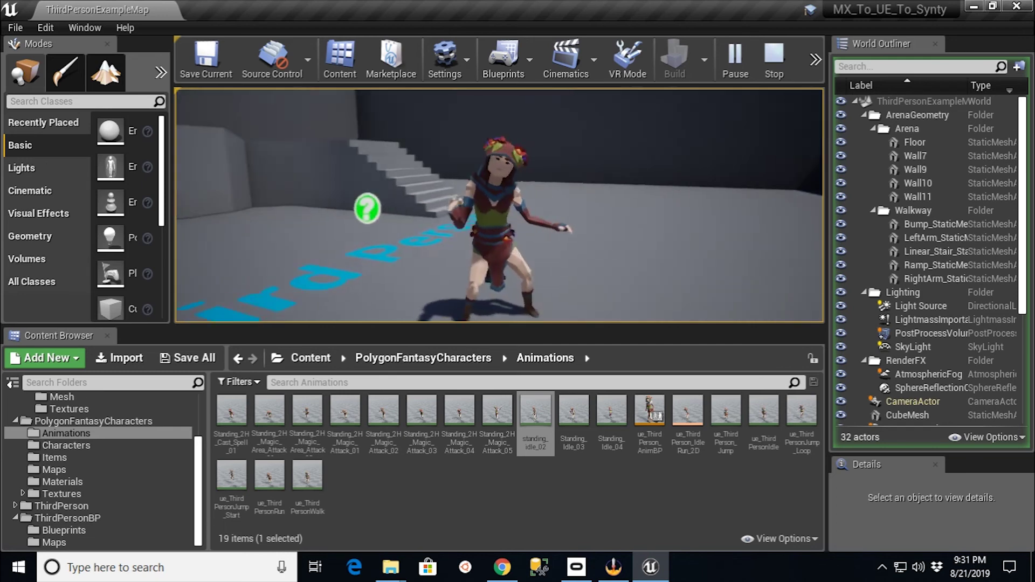
pyautogui.press('a')
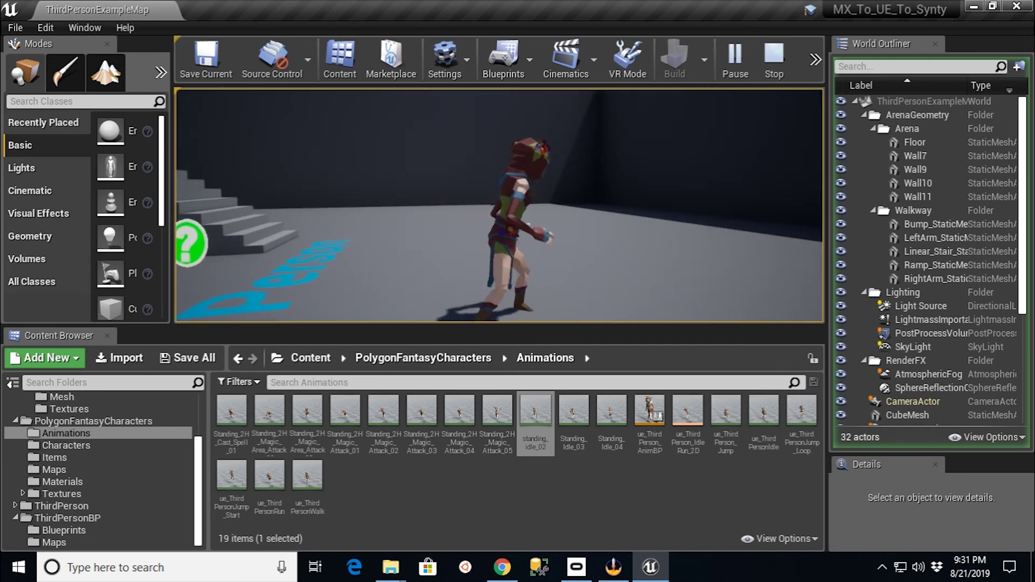
pyautogui.press('s')
pyautogui.press('d')
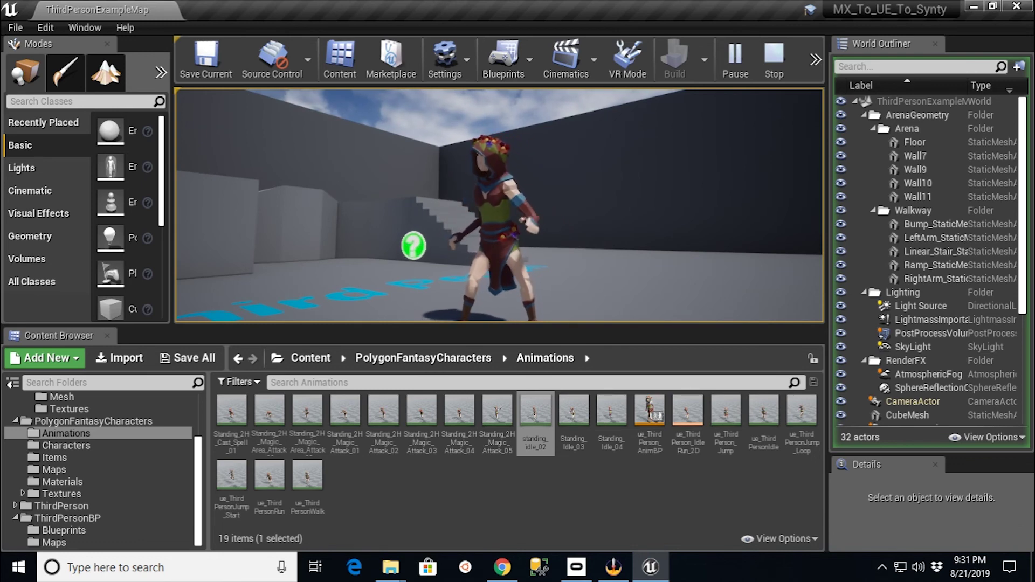
pyautogui.press('Escape')
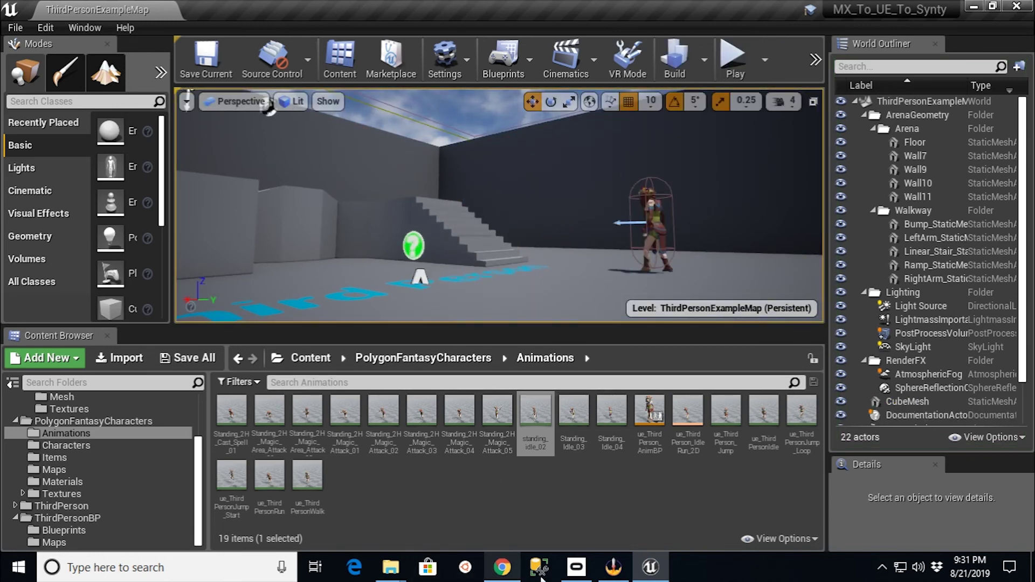
# Look over the Synty Store pack page and Pro Magic Pack folder, then return to Mixamo.
pyautogui.click(502, 567)
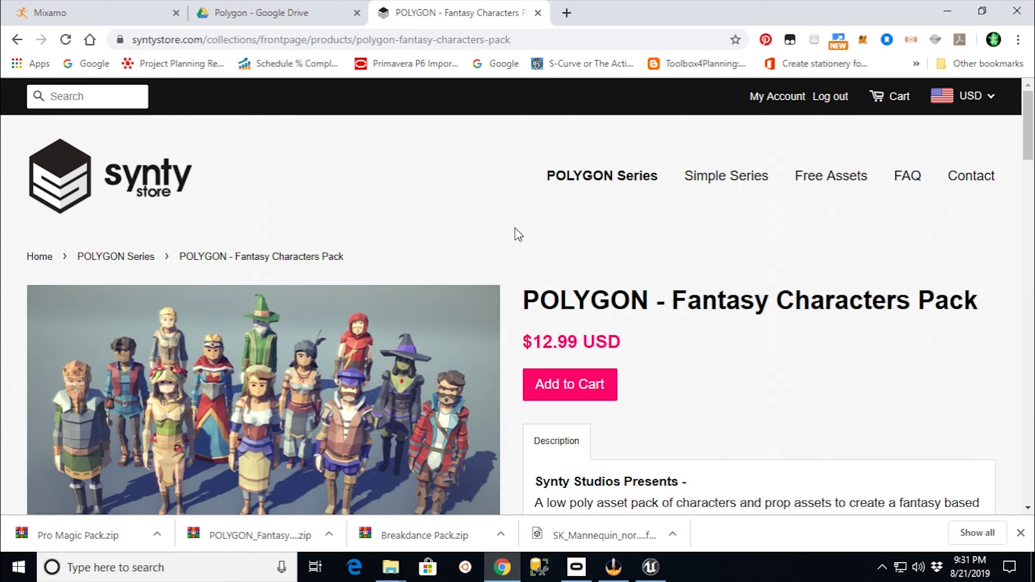
pyautogui.moveTo(390, 567)
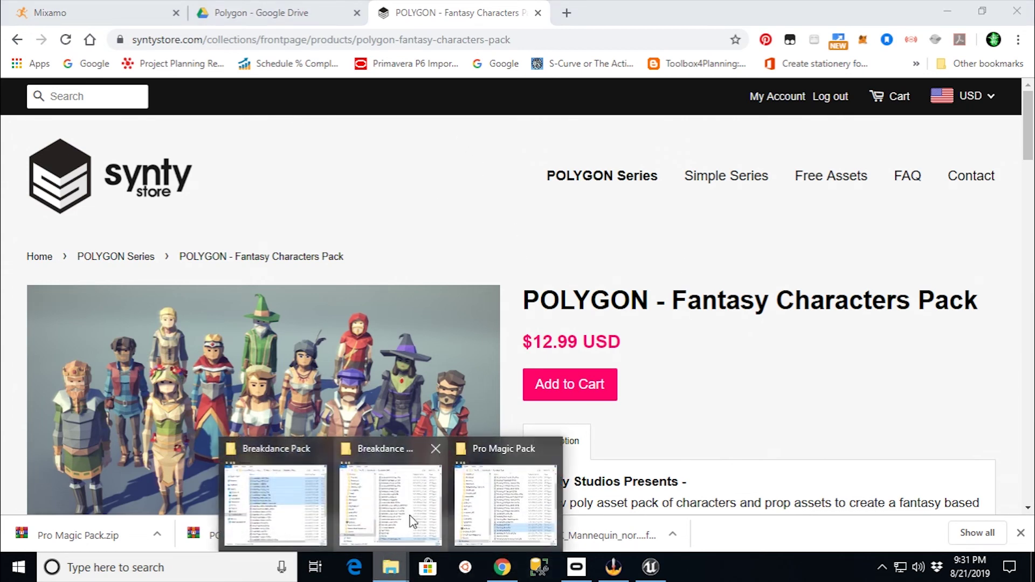
pyautogui.click(495, 459)
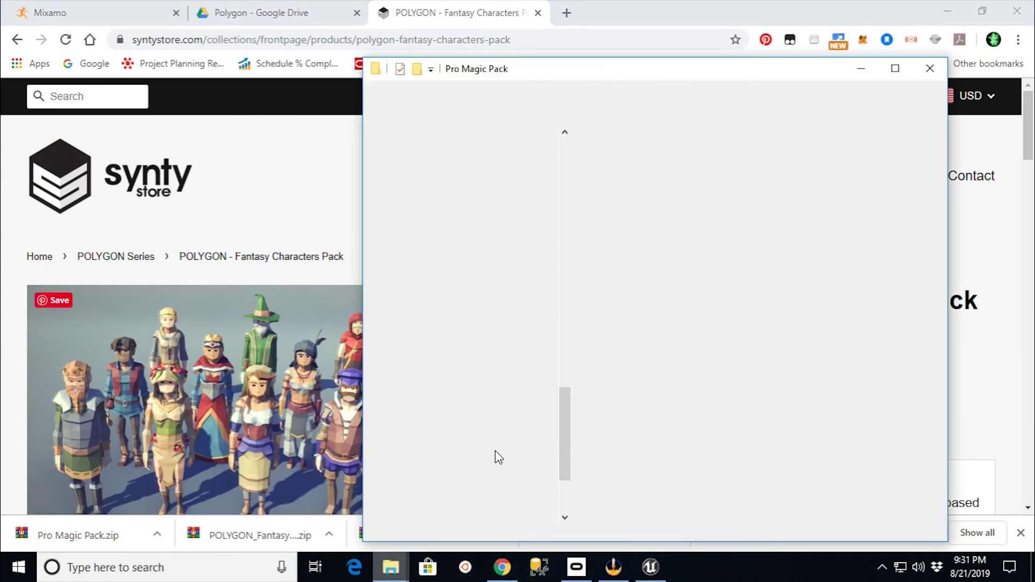
pyautogui.moveTo(946, 251); pyautogui.dragTo(946, 241)
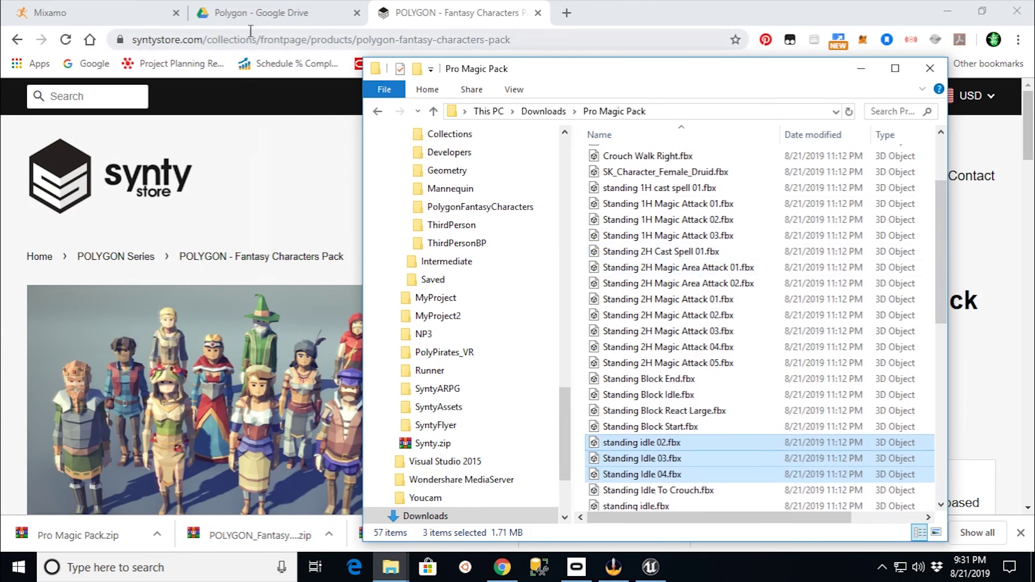
pyautogui.click(156, 13)
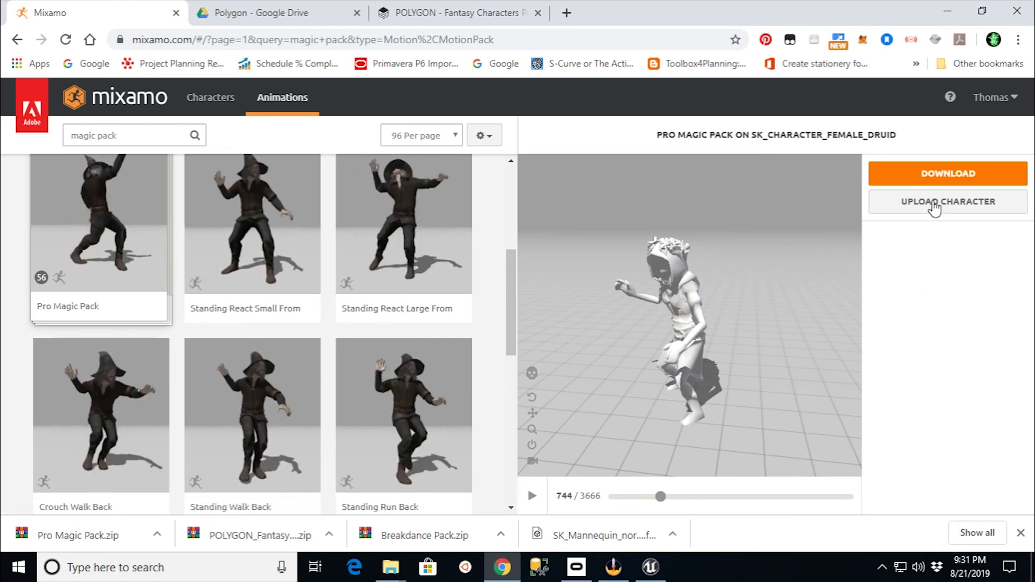
# Select Standing 2H Cast Spell 01.fbx in the Pro Magic Pack folder, then minimize that folder.
pyautogui.moveTo(383, 576)
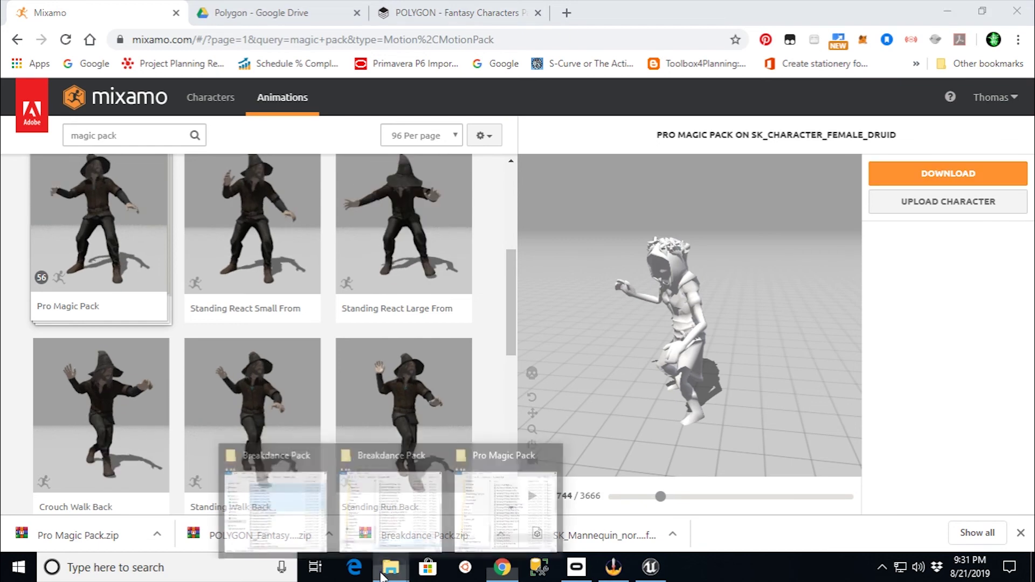
pyautogui.click(496, 456)
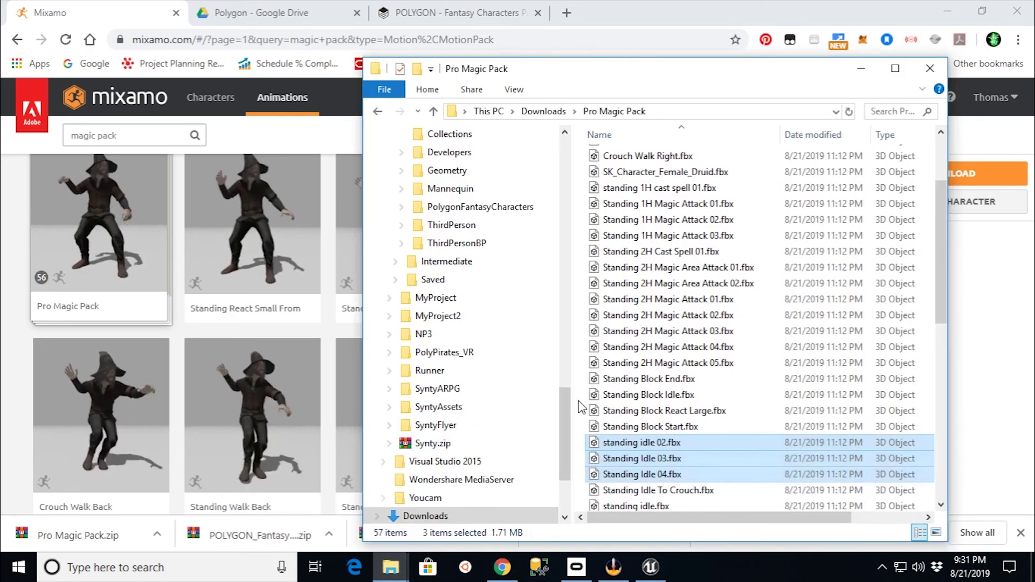
pyautogui.click(661, 251)
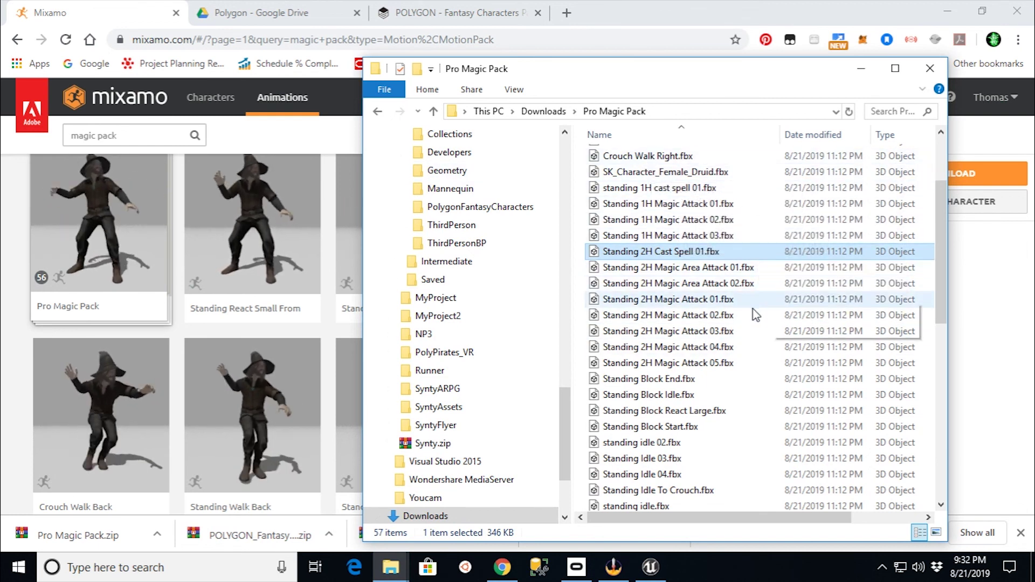
pyautogui.click(861, 71)
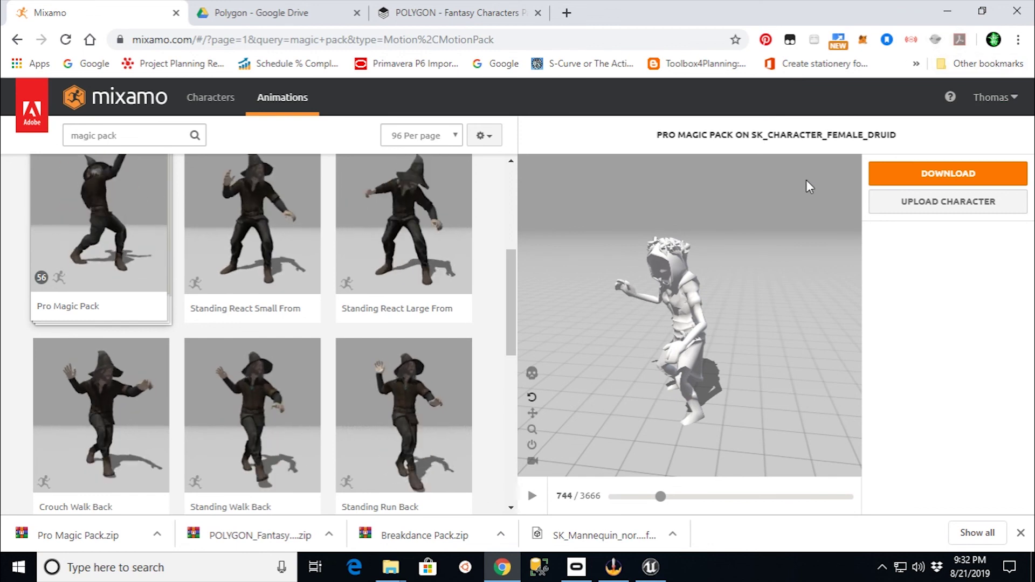
# Play the level in Unreal and run the druid forward with W to check her animations.
pyautogui.click(650, 567)
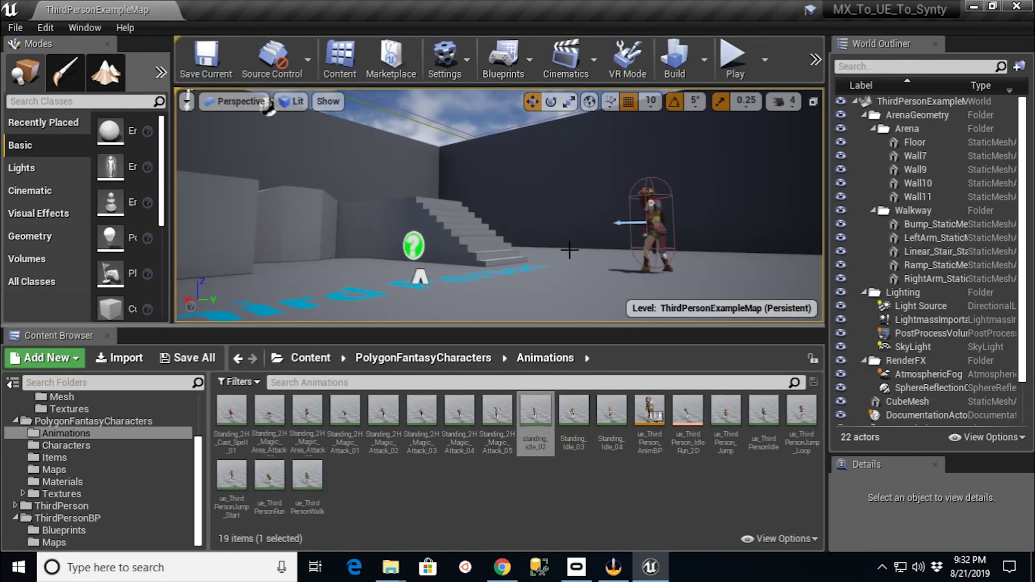
pyautogui.click(720, 88)
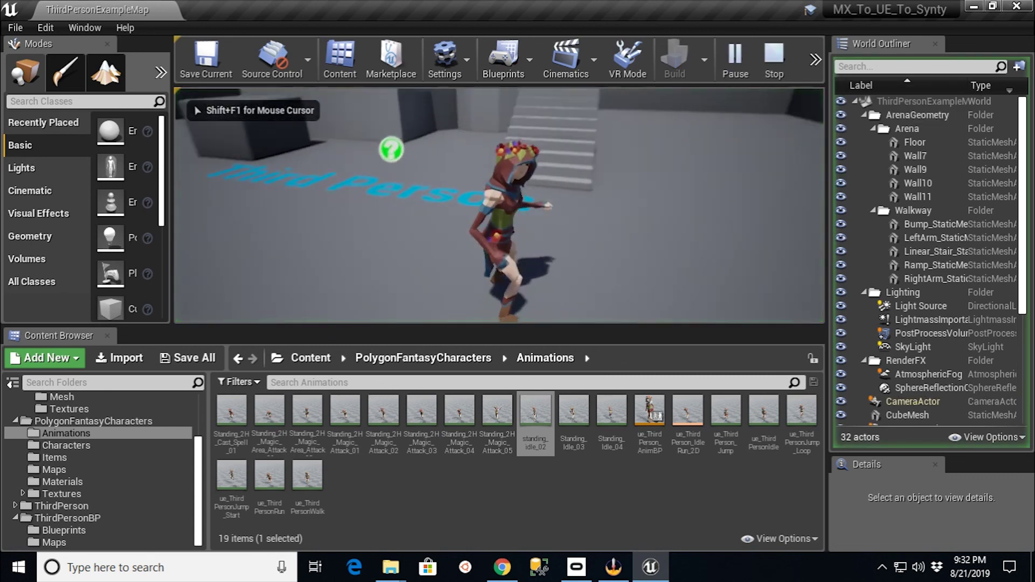
pyautogui.press('w')
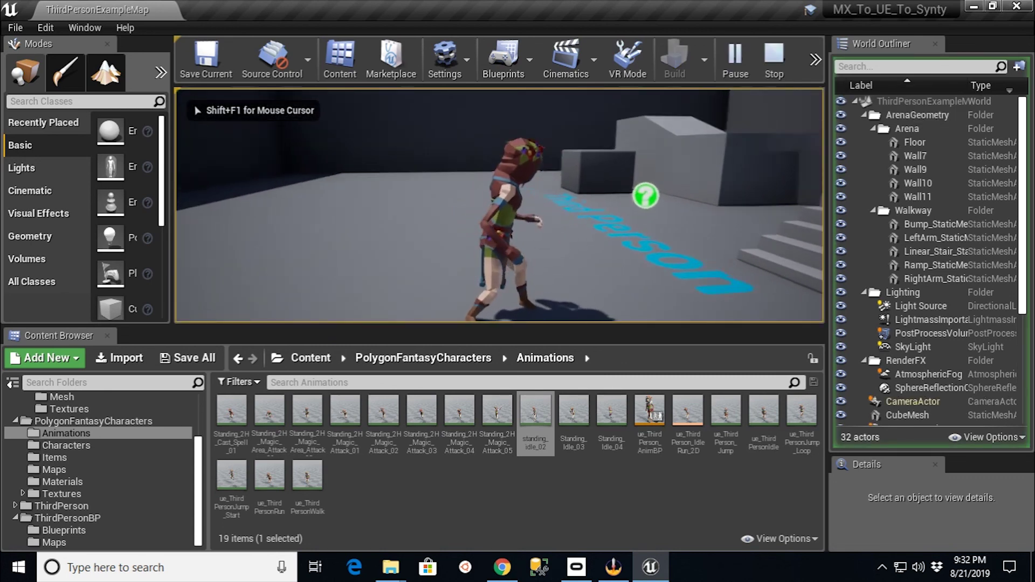